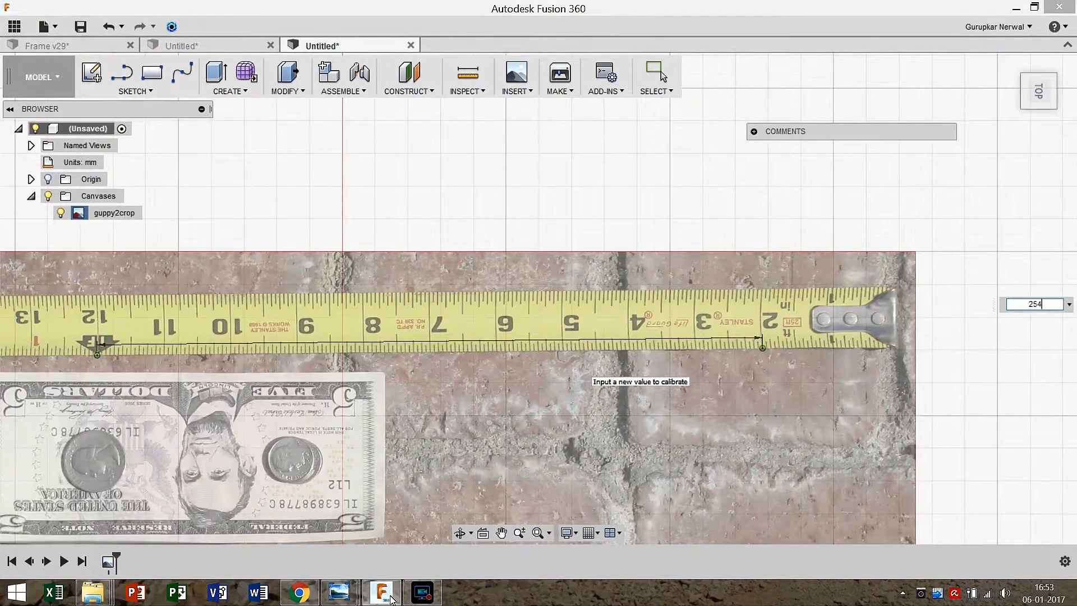
# Calibrate the guppy2crop canvas to 254 mm between the two points marked on the tape measure
pyautogui.press('Return')
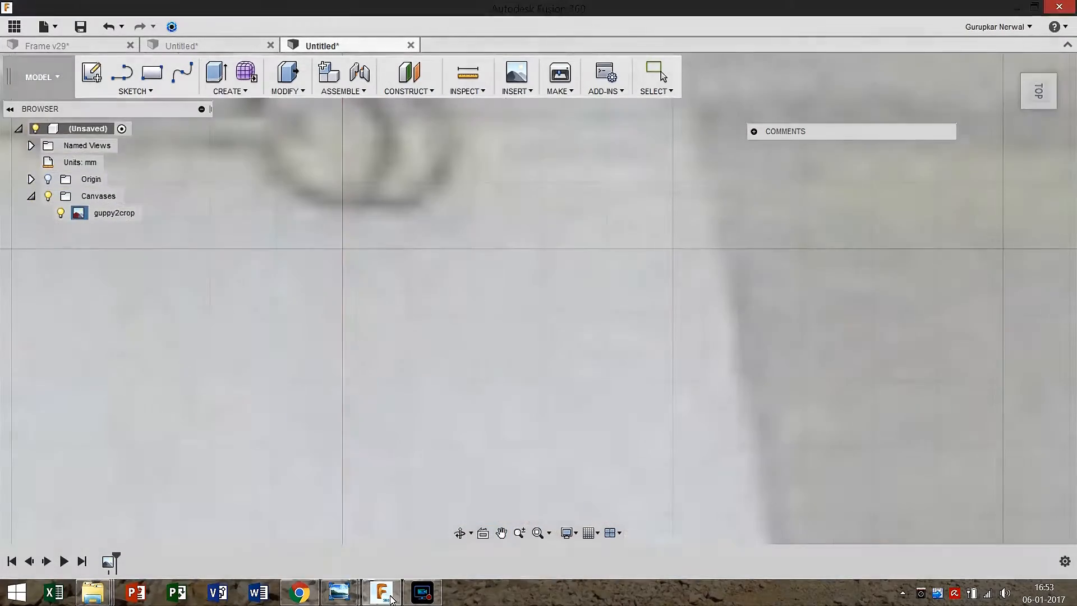
pyautogui.scroll(-8, 523, 376)
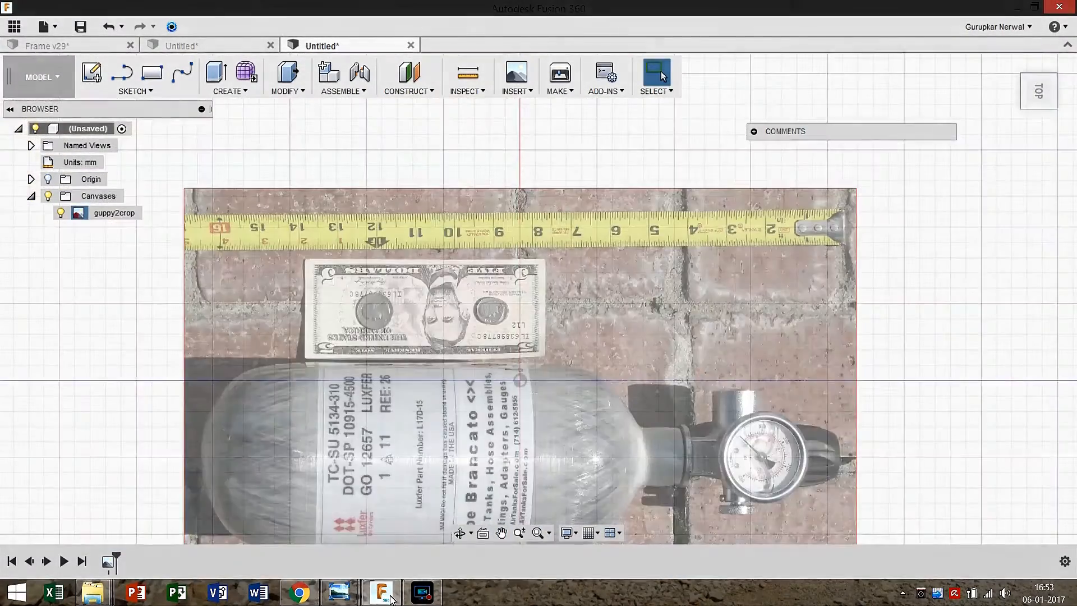
pyautogui.moveTo(523, 376); pyautogui.dragTo(462, 278, button='middle')
pyautogui.scroll(-2, 462, 278)
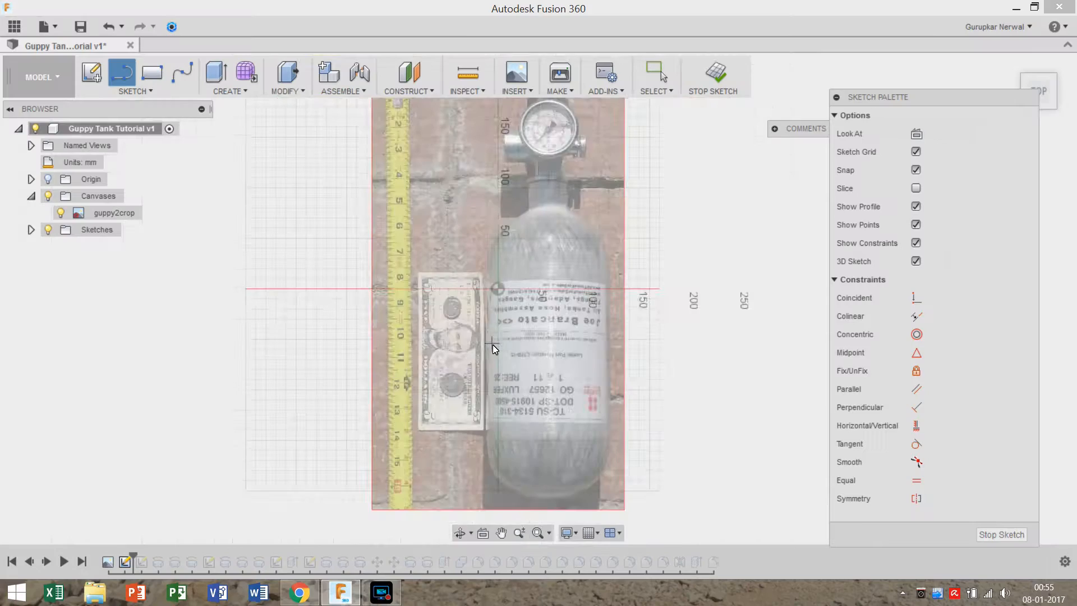
# Draw a horizontal line across the full width of the tank's cylindrical body, from its left edge to its right edge
pyautogui.scroll(6, 492, 345)
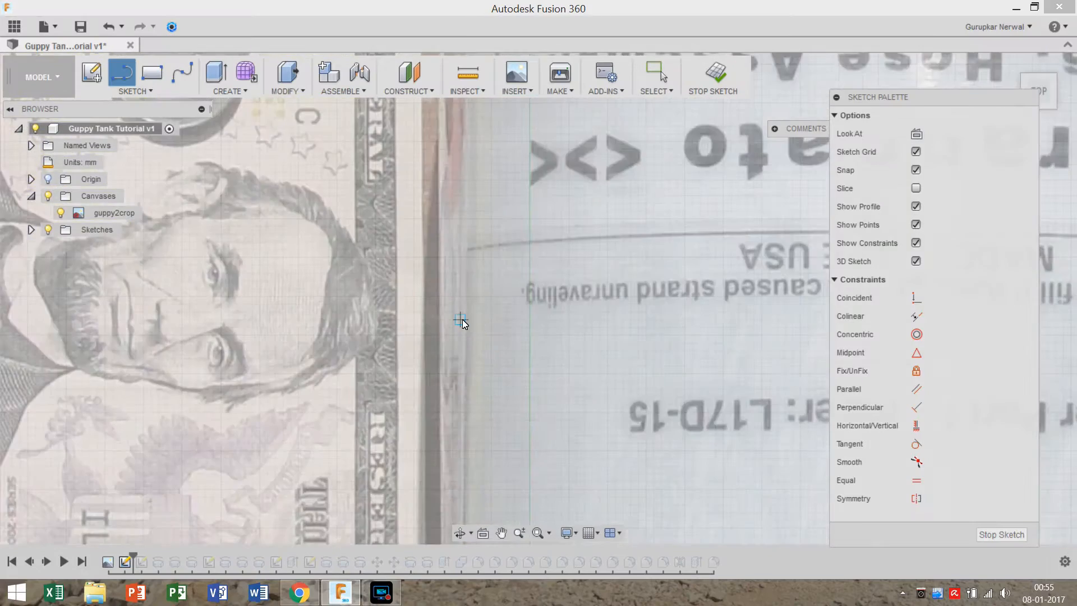
pyautogui.click(433, 303)
pyautogui.scroll(-3, 560, 309)
pyautogui.scroll(6, 605, 299)
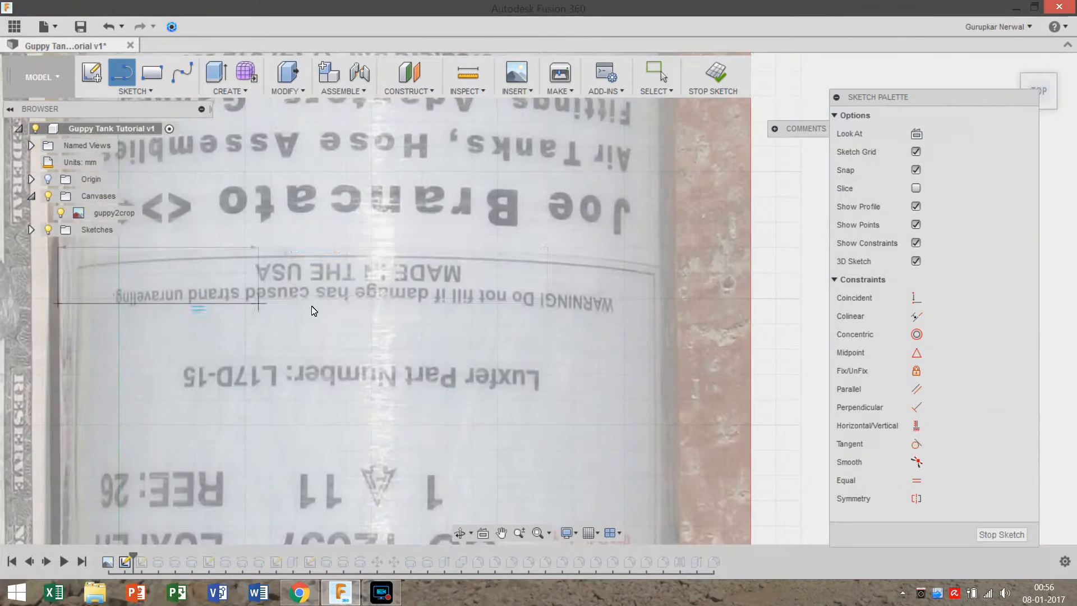
pyautogui.click(667, 303)
pyautogui.scroll(-4, 548, 279)
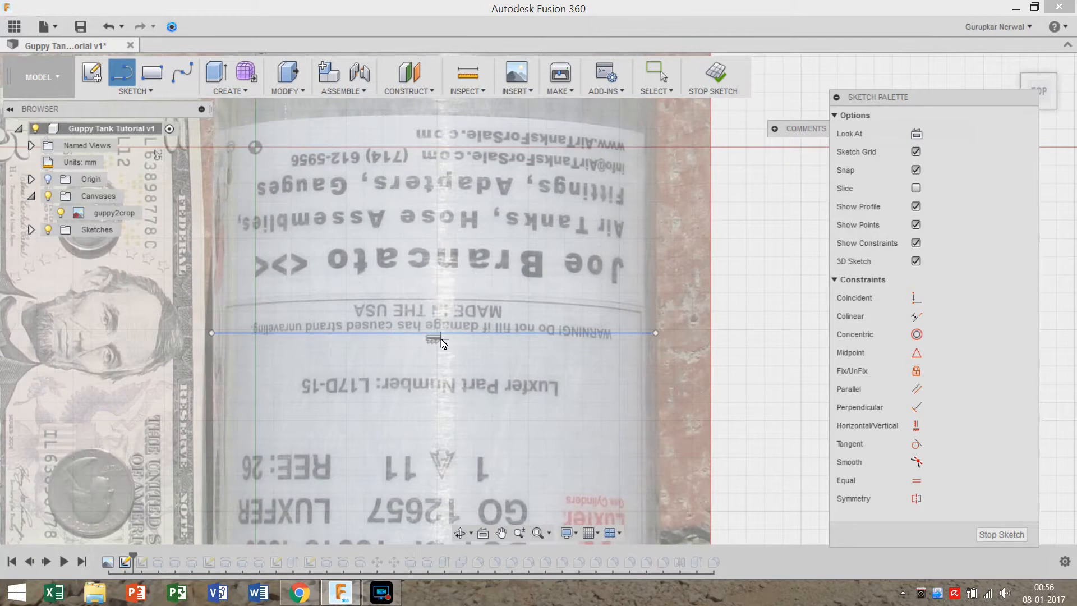
# Draw a vertical centreline from the midpoint of the horizontal width line down to the bottom of the tank
pyautogui.click(433, 333)
pyautogui.scroll(-2, 437, 375)
pyautogui.moveTo(440, 420); pyautogui.dragTo(470, 108, button='middle')
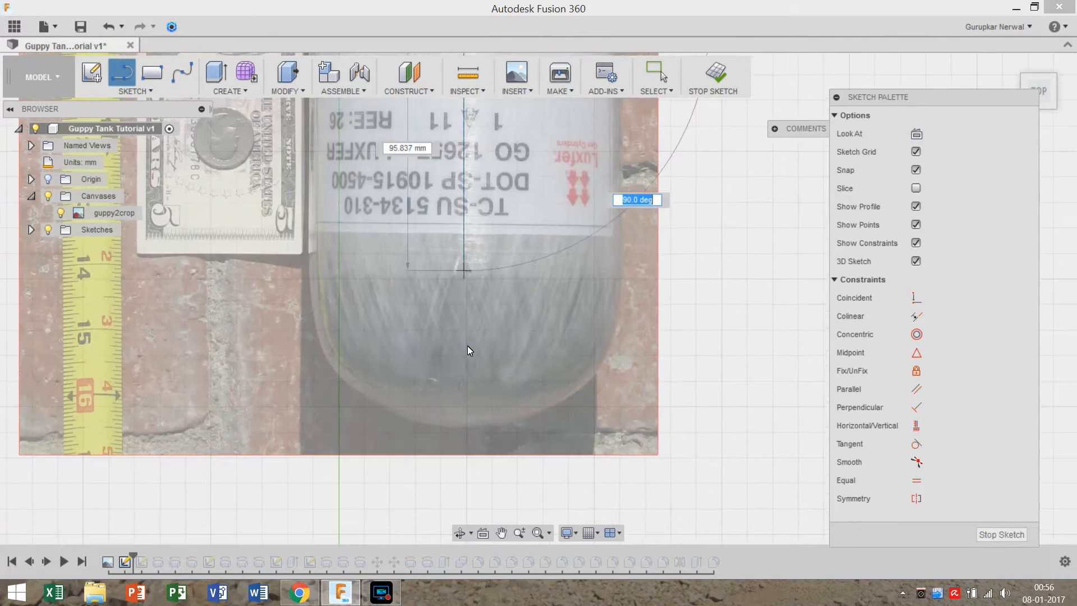
pyautogui.scroll(3, 465, 392)
pyautogui.click(460, 447)
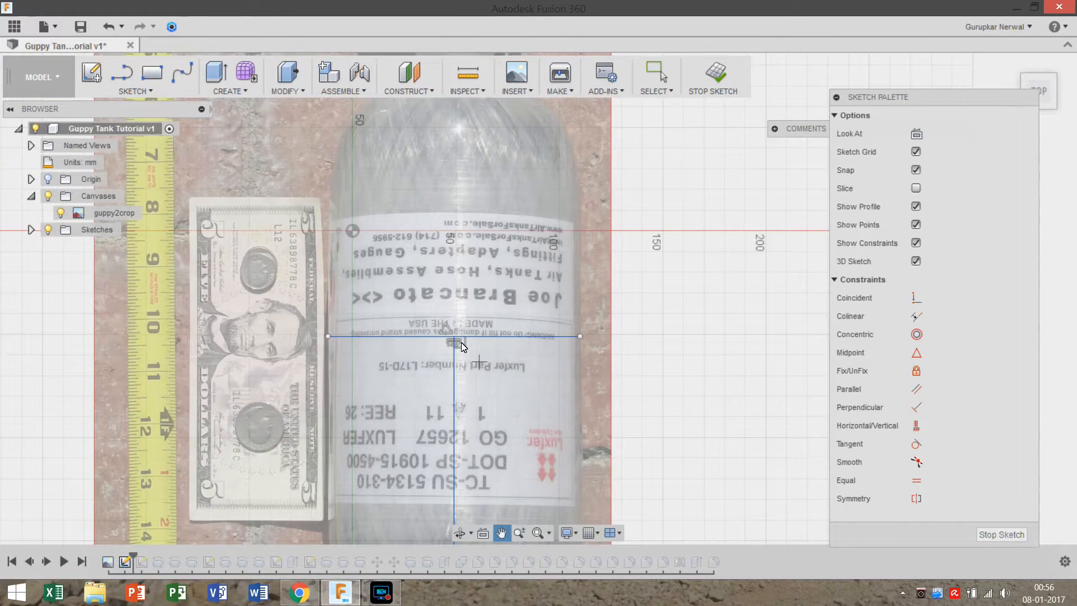
# Extend the centreline about 259 mm from the width line up to the knob's top, and draw a vertical line along the tank's left side
pyautogui.moveTo(465, 216); pyautogui.dragTo(464, 454, button='middle')
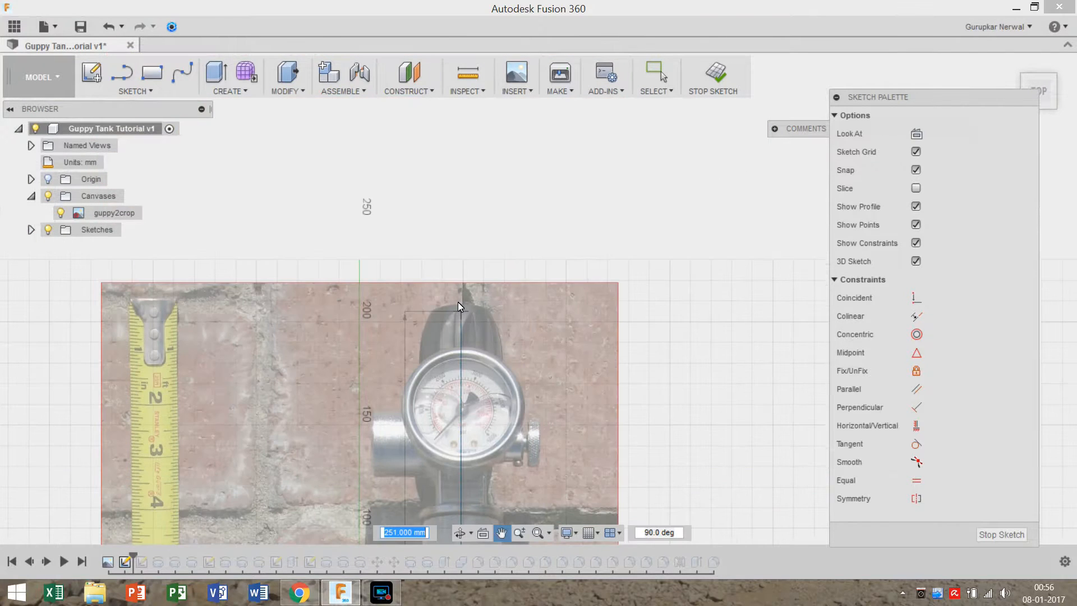
pyautogui.scroll(5, 458, 302)
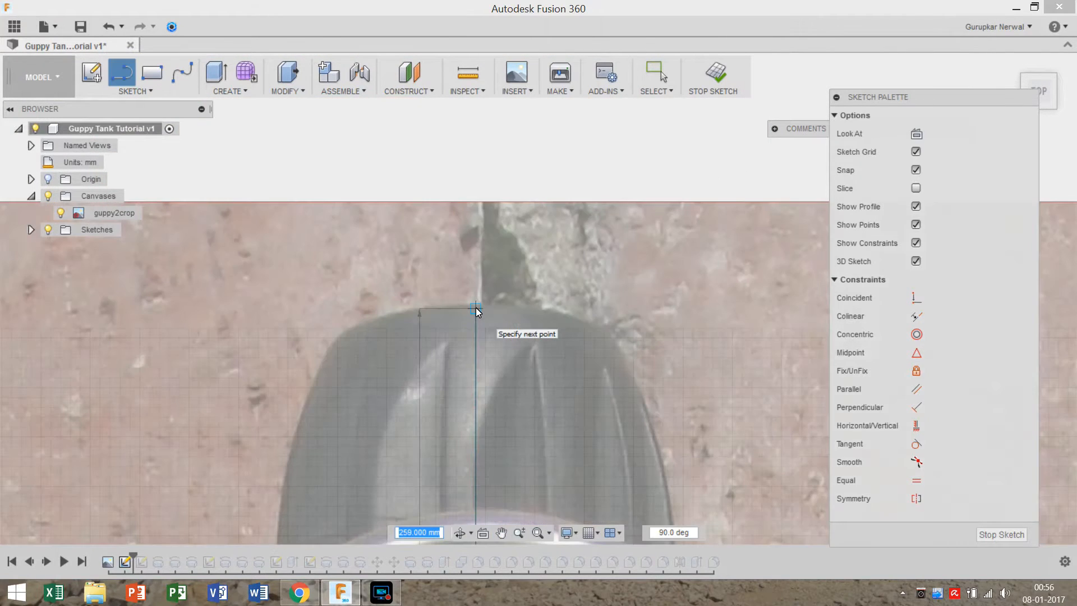
pyautogui.click(476, 307)
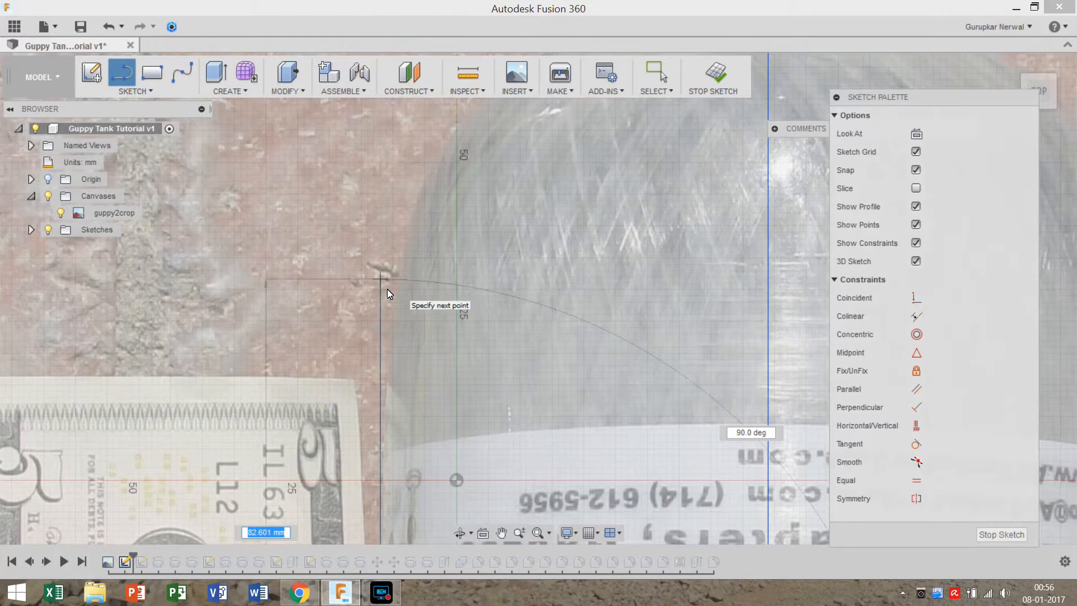
pyautogui.click(309, 294)
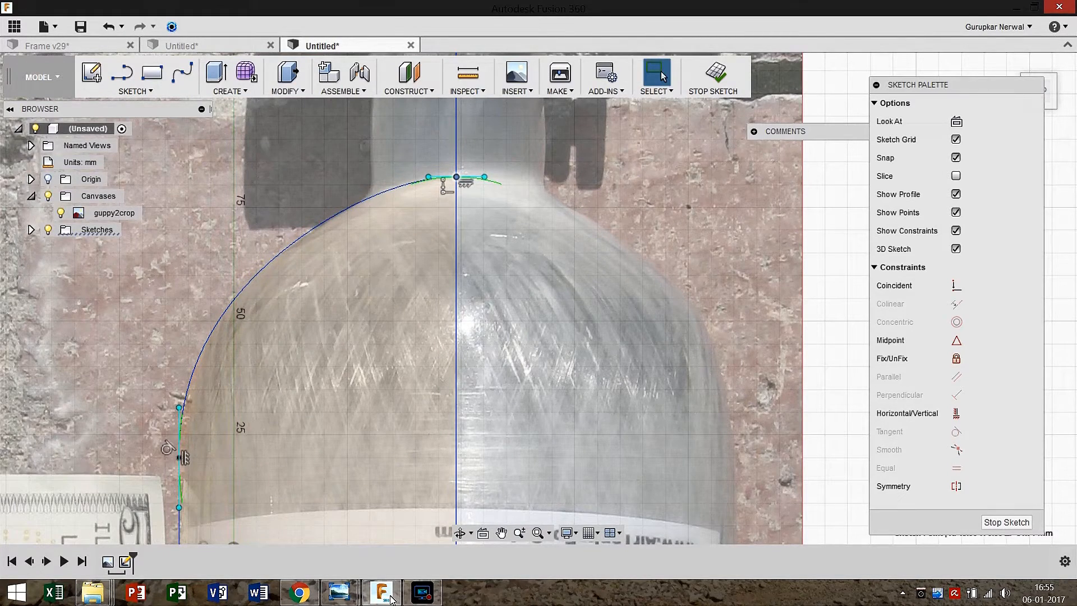
# Draw a vertical line along the left edge of the tank's neck, from the collar down to the shoulder curve
pyautogui.scroll(-3, 678, 200)
pyautogui.moveTo(678, 200); pyautogui.dragTo(508, 371, button='middle')
pyautogui.scroll(2, 463, 345)
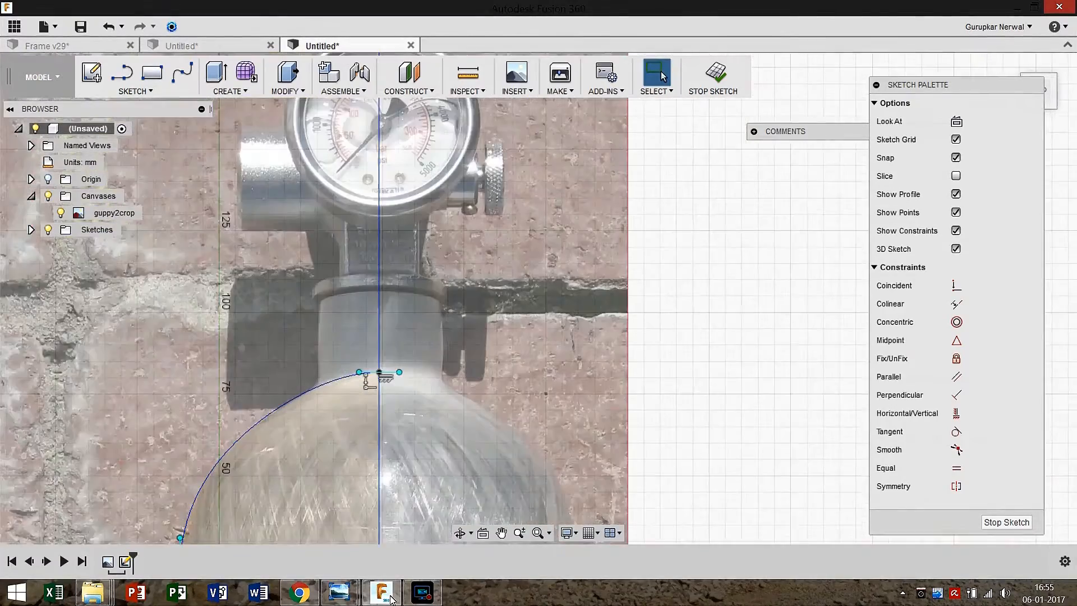
pyautogui.scroll(2, 447, 350)
pyautogui.moveTo(447, 350); pyautogui.dragTo(533, 334, button='middle')
pyautogui.click(122, 73)
pyautogui.scroll(2, 354, 273)
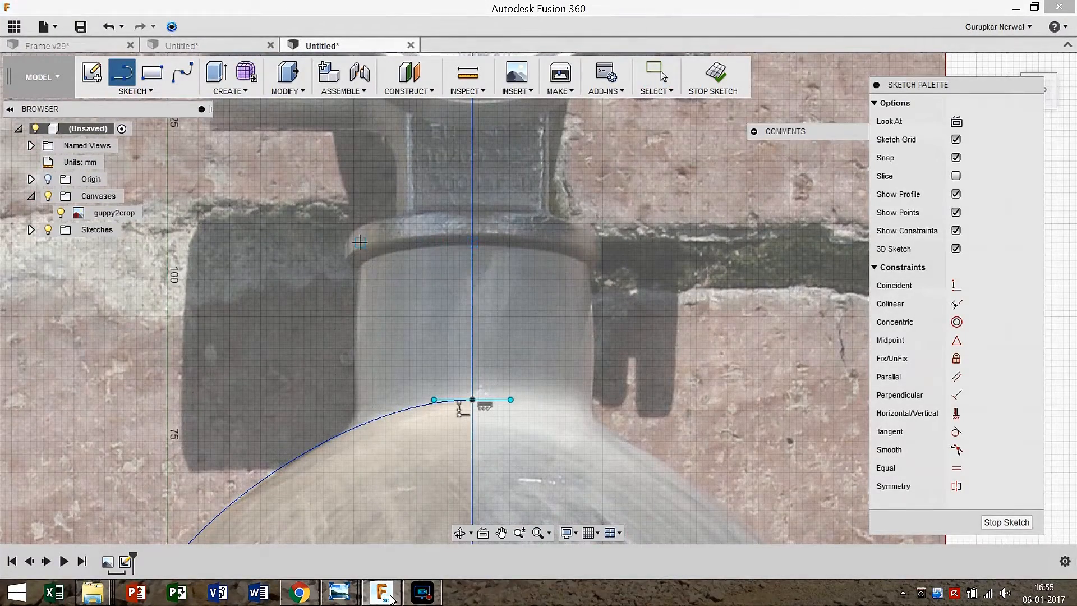
pyautogui.click(353, 242)
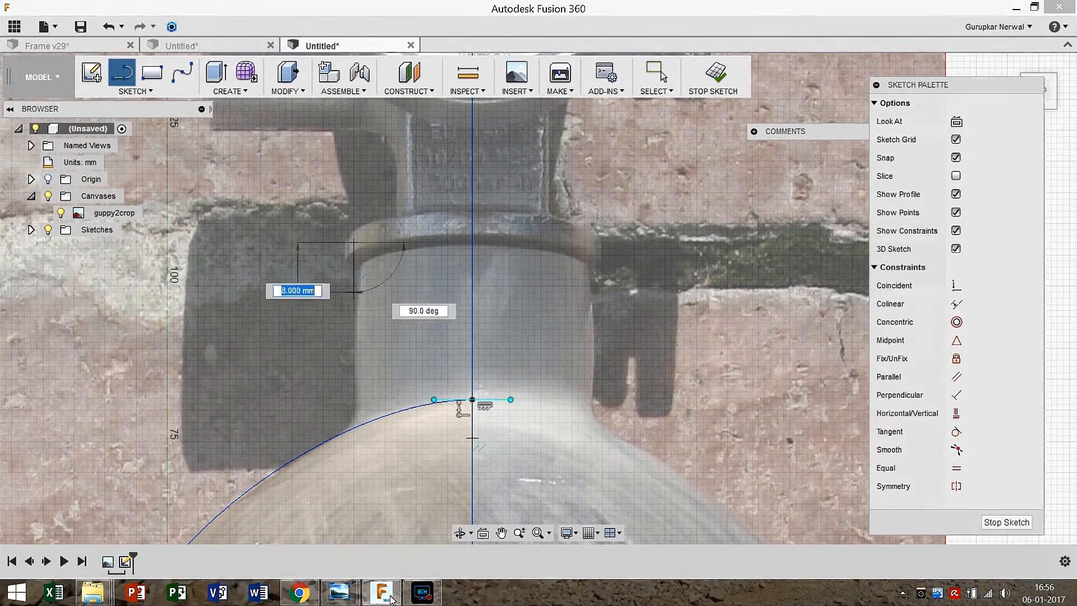
pyautogui.doubleClick(353, 425)
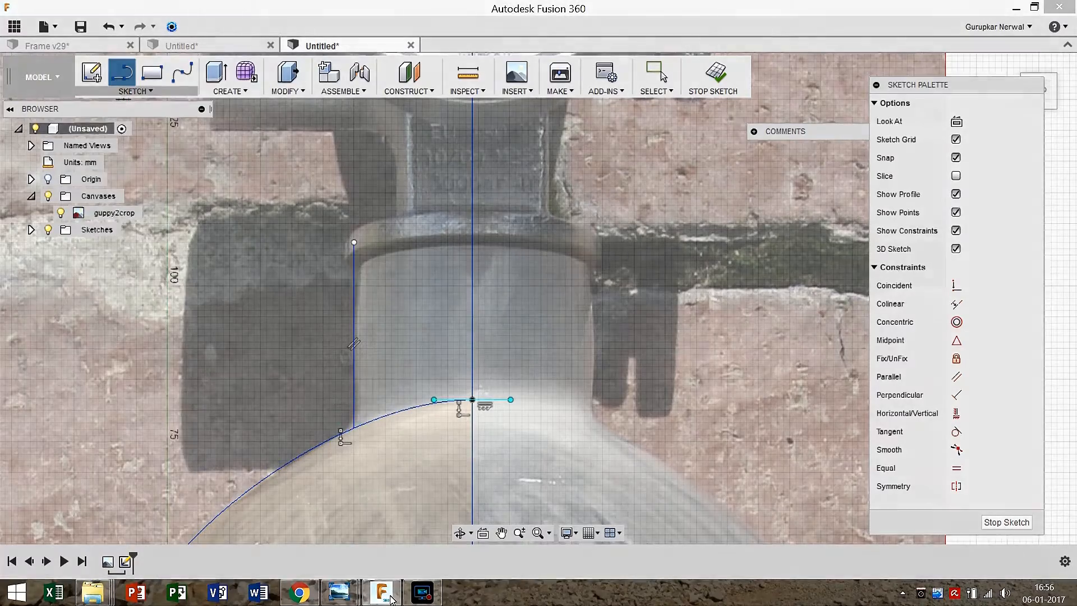
# Trim the portion of the shoulder curve that lies between the neck line and the centreline
pyautogui.click(135, 90)
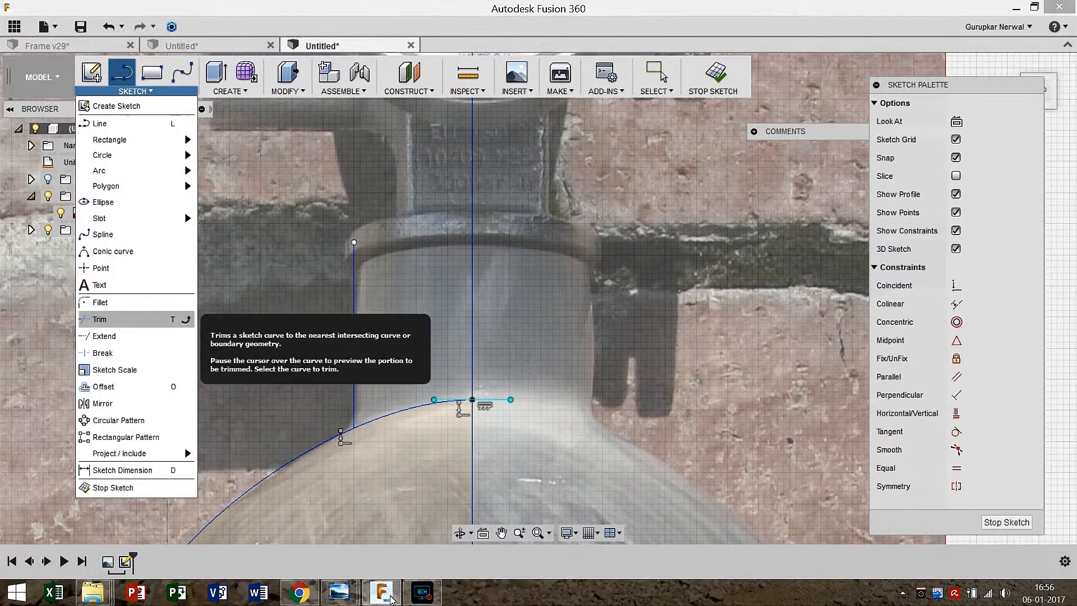
pyautogui.click(100, 319)
pyautogui.click(414, 406)
pyautogui.scroll(-3, 393, 346)
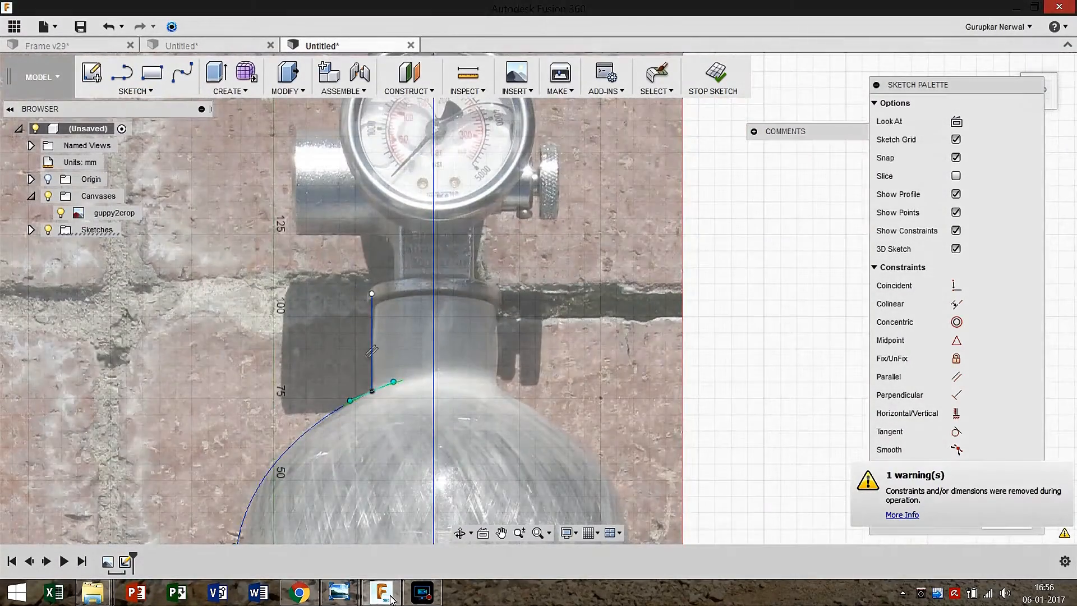
# Offset the tank's outline curves inward with an offset position of -3 mm to form the wall thickness
pyautogui.scroll(-4, 327, 358)
pyautogui.moveTo(326, 358); pyautogui.dragTo(322, 161, button='middle')
pyautogui.press('Escape')
pyautogui.click(135, 91)
pyautogui.click(104, 386)
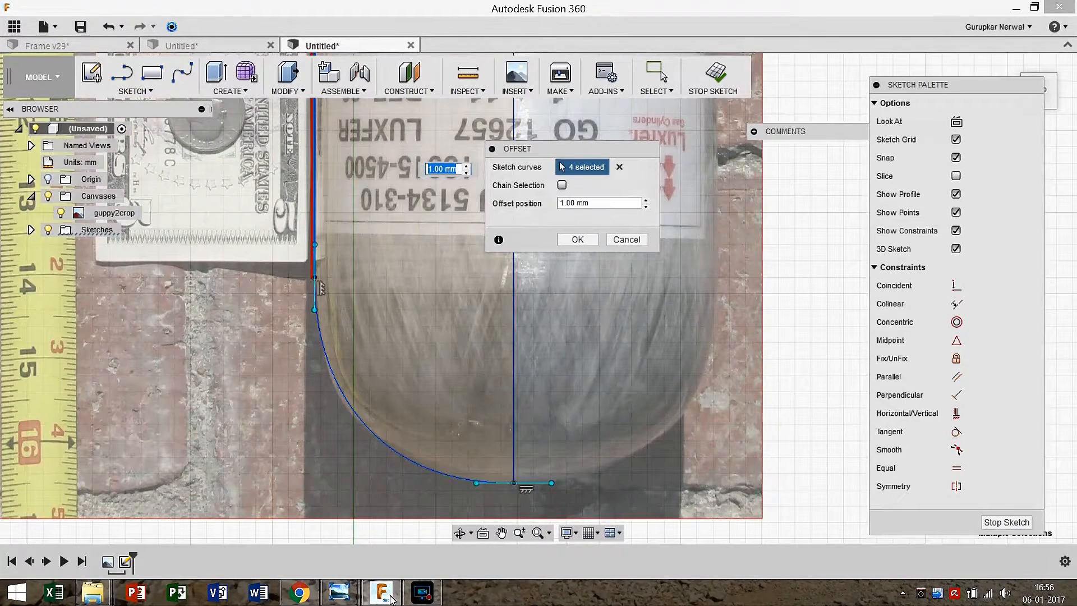
pyautogui.moveTo(323, 358); pyautogui.dragTo(341, 352)
pyautogui.write('-3')
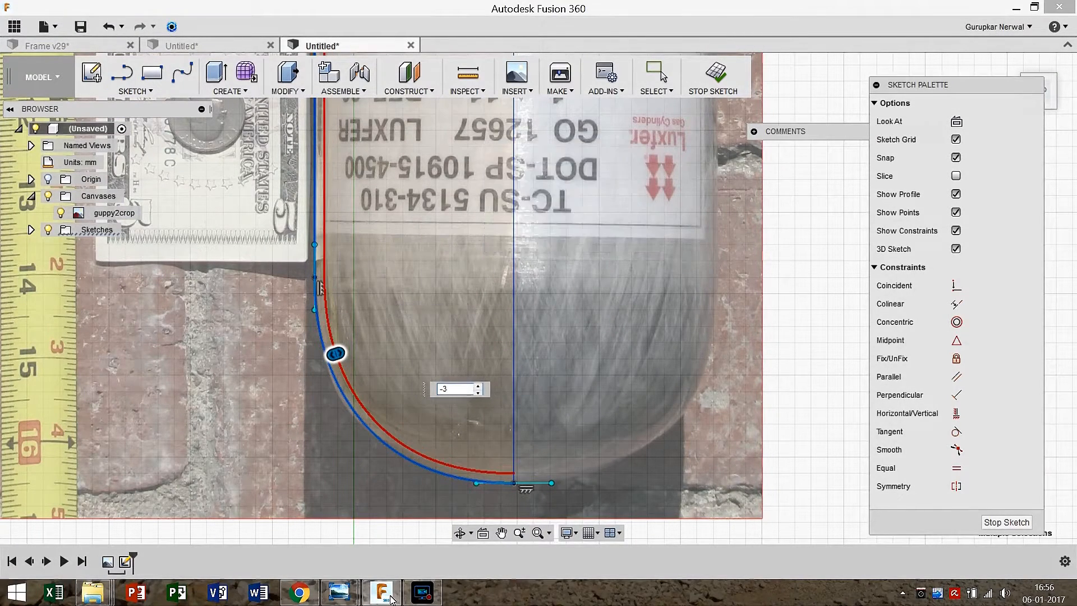
pyautogui.press('Return')
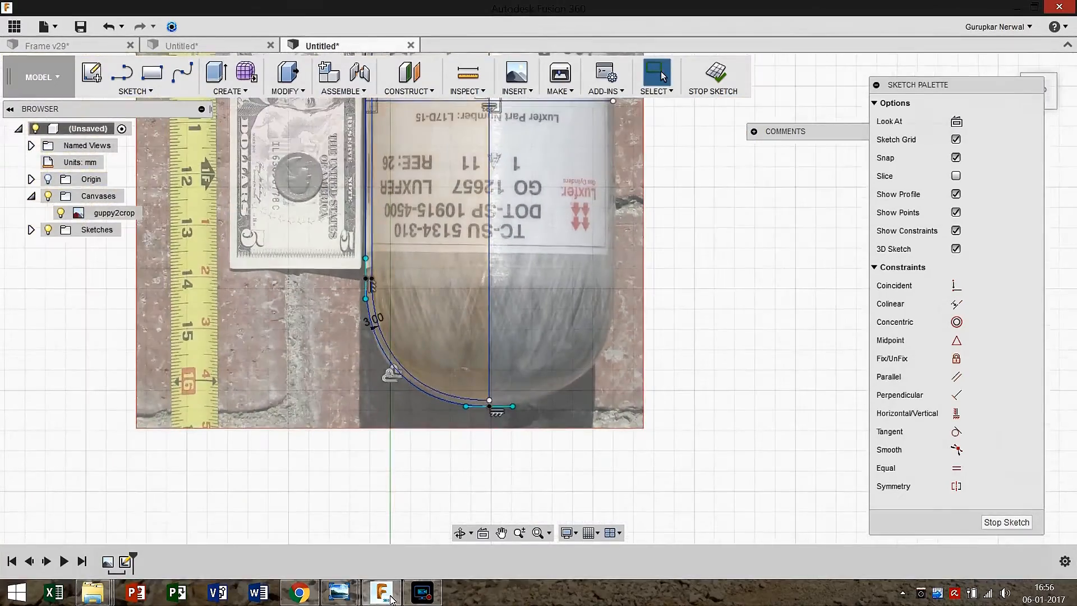
# Close the top of the neck wall with a short line joining the upper ends of its outer and inner lines
pyautogui.moveTo(443, 129); pyautogui.dragTo(400, 392, button='middle')
pyautogui.moveTo(423, 101)
pyautogui.mouseDown(button='middle')
pyautogui.moveTo(427, 199)
pyautogui.moveTo(398, 314)
pyautogui.mouseUp(button='middle')
pyautogui.scroll(6, 397, 289)
pyautogui.scroll(2, 364, 407)
pyautogui.press('l')
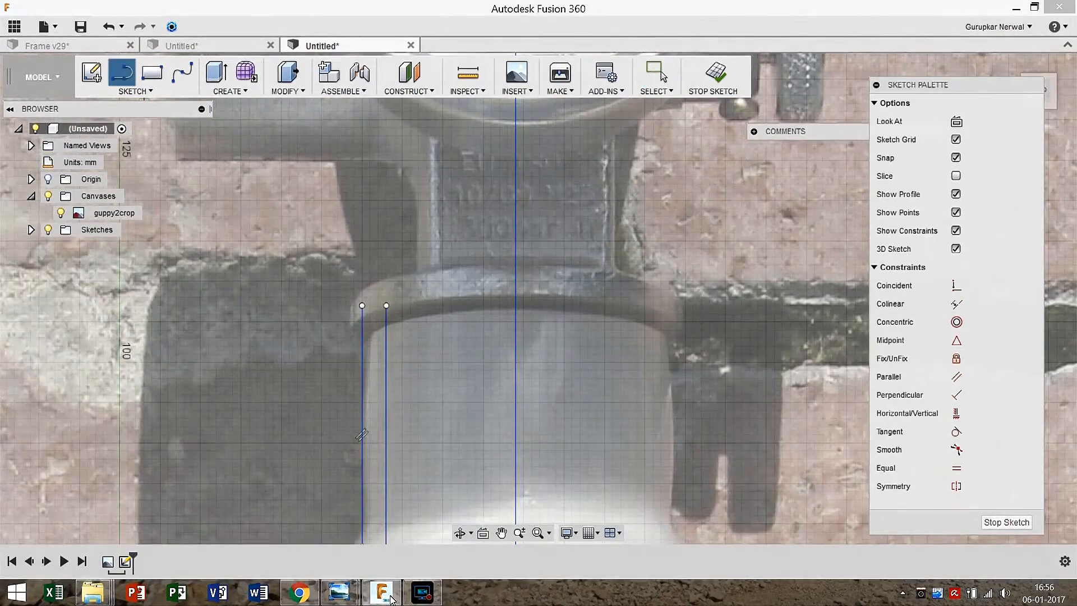
pyautogui.click(386, 305)
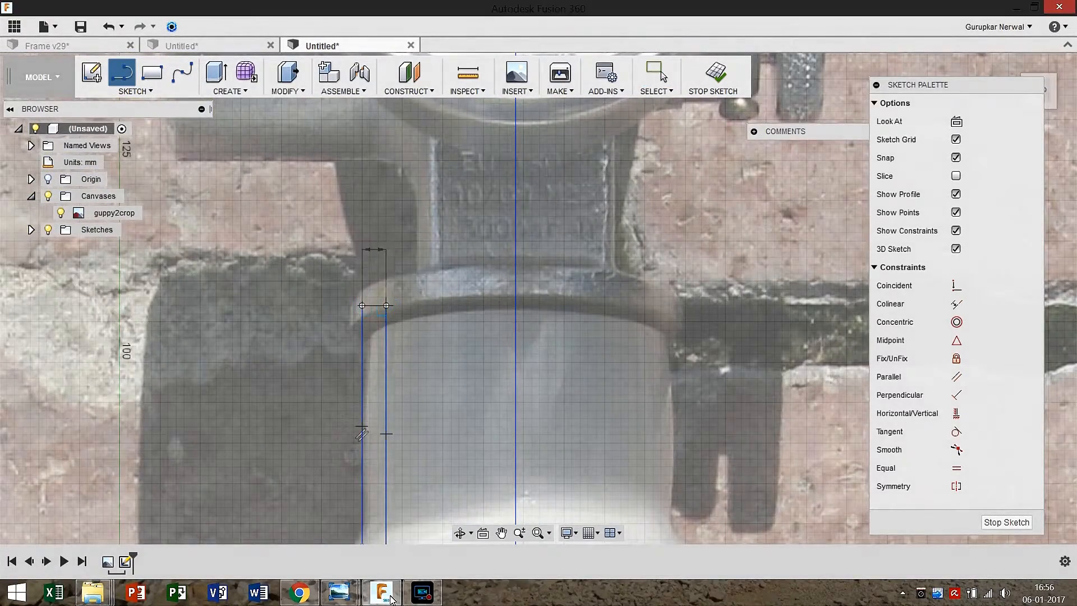
# Draw a 3 mm high collar step at the top of the neck, projecting outward and returning inward to the valve stem
pyautogui.scroll(-5, 436, 320)
pyautogui.moveTo(460, 359); pyautogui.dragTo(438, 226, button='middle')
pyautogui.scroll(-3, 557, 243)
pyautogui.moveTo(557, 243); pyautogui.dragTo(516, 378, button='middle')
pyautogui.scroll(5, 417, 307)
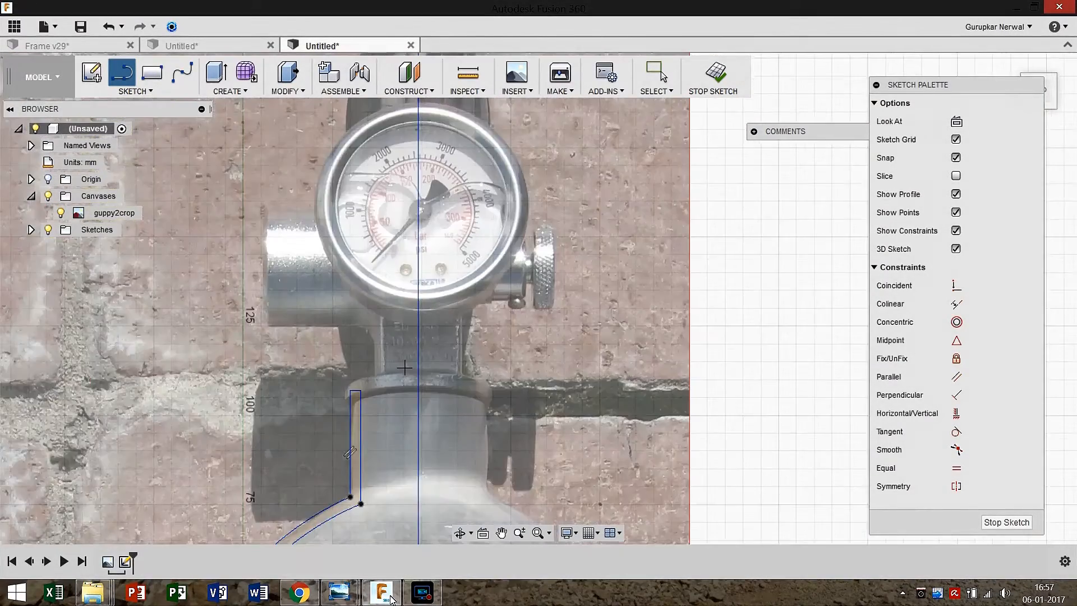
pyautogui.click(661, 72)
pyautogui.press('l')
pyautogui.click(307, 373)
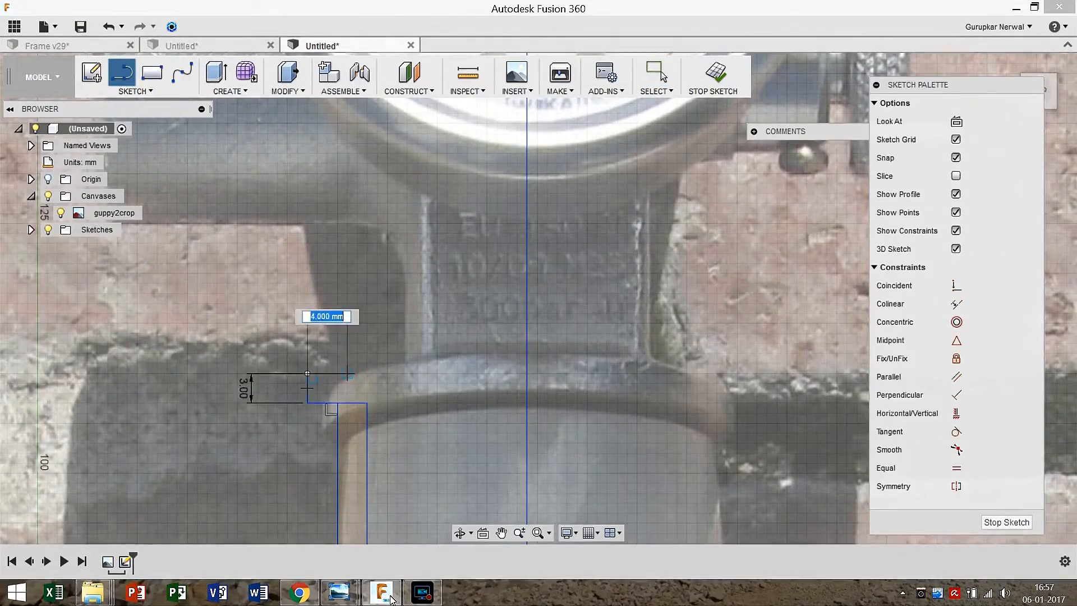
pyautogui.click(397, 373)
# Draw a vertical line from the collar's inner end up along the valve stem to the upper part of the gauge
pyautogui.scroll(-5, 398, 252)
pyautogui.scroll(4, 401, 143)
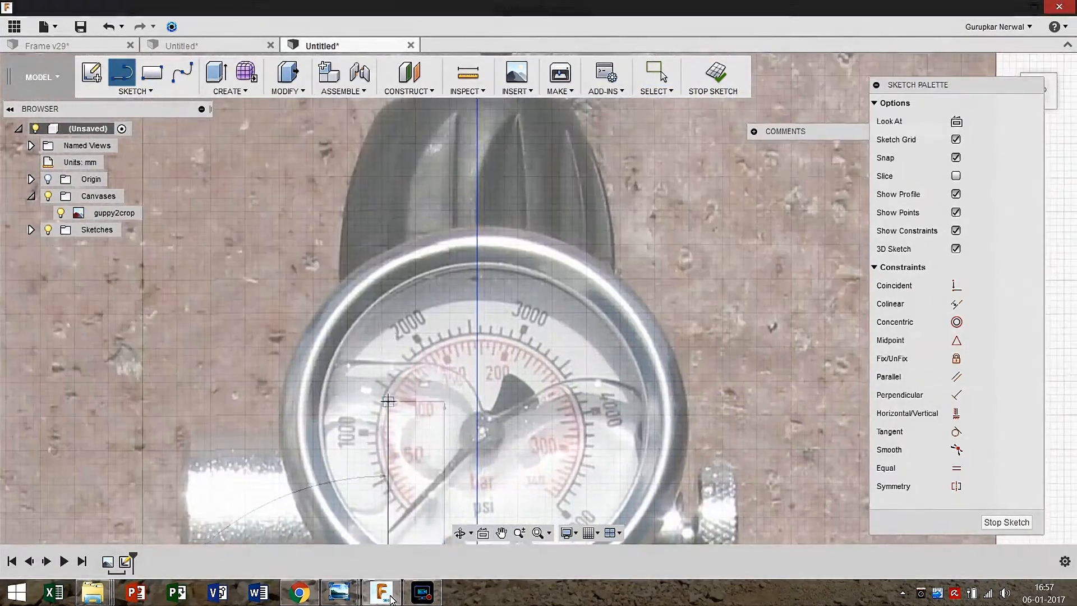
pyautogui.click(387, 301)
pyautogui.scroll(-3, 387, 301)
pyautogui.moveTo(446, 237); pyautogui.dragTo(374, 271, button='middle')
pyautogui.scroll(-1, 283, 367)
pyautogui.moveTo(282, 366); pyautogui.dragTo(290, 290, button='middle')
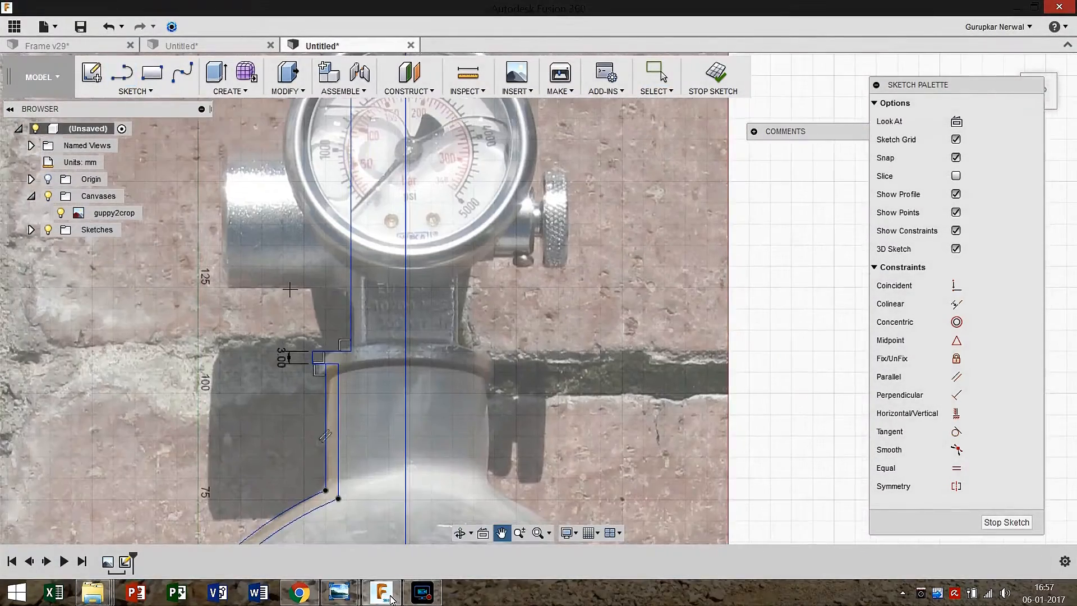
pyautogui.scroll(-3, 387, 508)
# Offset the valve stem, collar and neck lines inward with an offset position of -3 mm
pyautogui.click(135, 91)
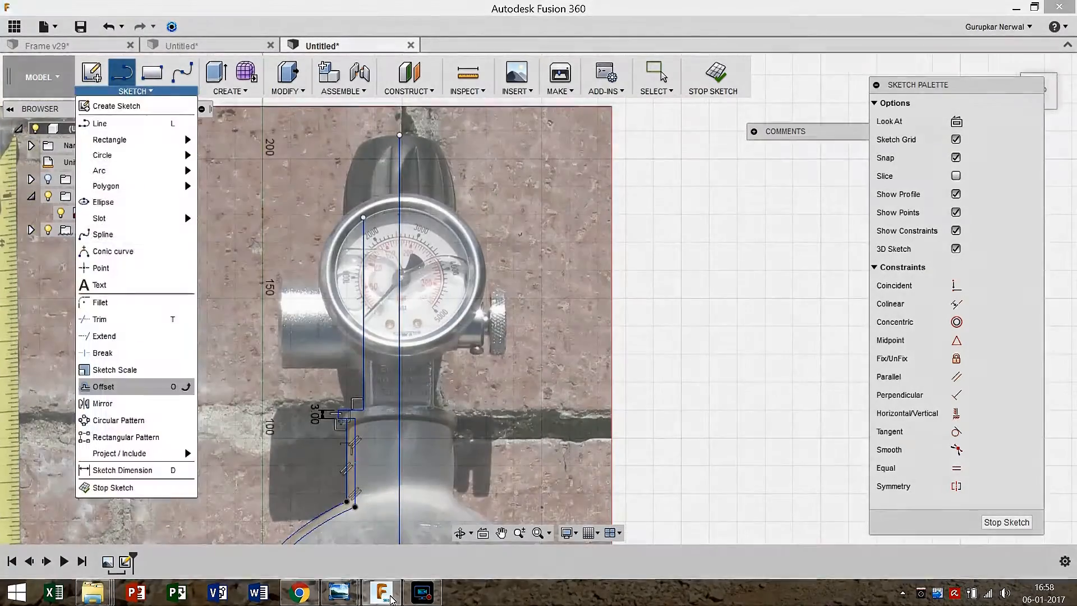
pyautogui.click(113, 385)
pyautogui.scroll(3, 371, 417)
pyautogui.click(359, 337)
pyautogui.click(341, 397)
pyautogui.scroll(5, 323, 408)
pyautogui.click(368, 399)
pyautogui.click(413, 428)
pyautogui.scroll(2, 418, 428)
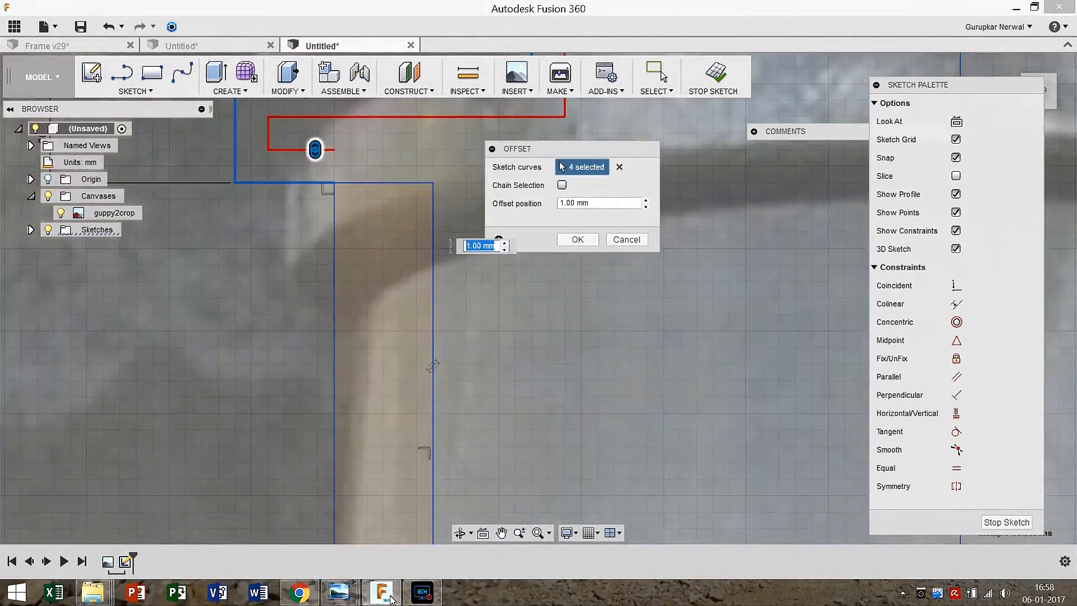
pyautogui.click(370, 190)
pyautogui.click(432, 233)
pyautogui.scroll(-4, 471, 363)
pyautogui.scroll(-2, 469, 336)
pyautogui.moveTo(533, 263); pyautogui.dragTo(426, 348, button='middle')
pyautogui.write('-3')
pyautogui.press('Return')
# Connect the lower end of the new inner offset line to the neck's inner wall with a short horizontal line
pyautogui.scroll(-2, 379, 305)
pyautogui.scroll(4, 423, 435)
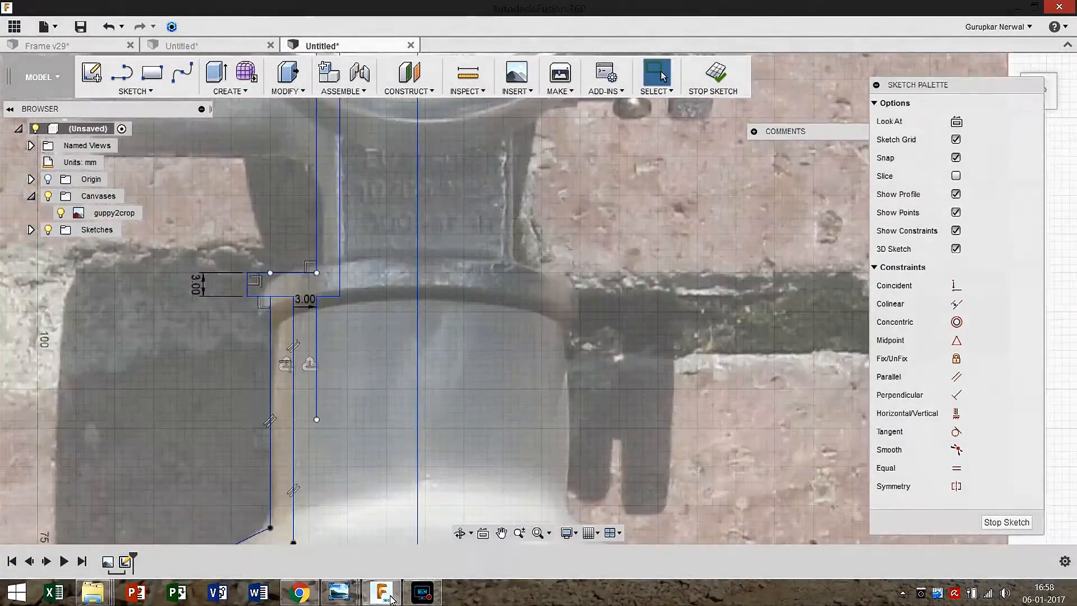
pyautogui.click(122, 73)
pyautogui.scroll(3, 301, 421)
pyautogui.click(330, 422)
pyautogui.click(290, 422)
# Close the top of the valve stem wall with a short line between its inner and outer lines
pyautogui.scroll(-5, 302, 417)
pyautogui.scroll(2, 348, 216)
pyautogui.click(354, 213)
pyautogui.click(337, 214)
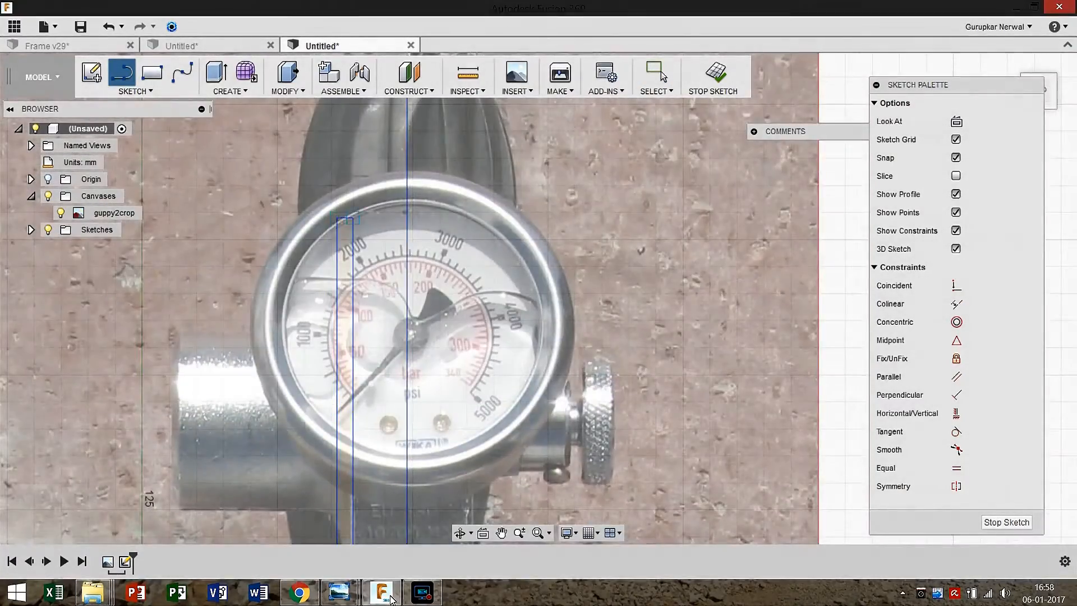
# Draw a horizontal line from the left edge of the knob's base to the centreline
pyautogui.scroll(-2, 370, 314)
pyautogui.scroll(3, 370, 258)
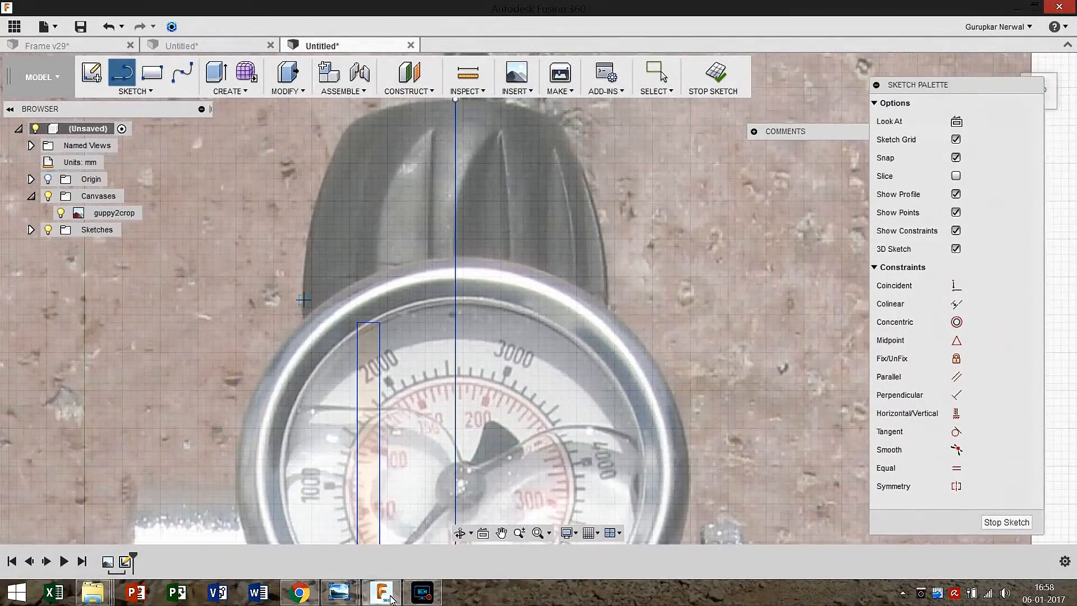
pyautogui.click(304, 301)
pyautogui.click(454, 300)
# Draw a spline along the knob's left outline, from the base line through the upper corner to the centreline's top end
pyautogui.click(182, 73)
pyautogui.click(303, 300)
pyautogui.click(349, 125)
pyautogui.moveTo(432, 121); pyautogui.dragTo(395, 248, button='middle')
pyautogui.click(347, 261)
pyautogui.click(312, 253)
pyautogui.click(406, 193)
pyautogui.scroll(3, 396, 260)
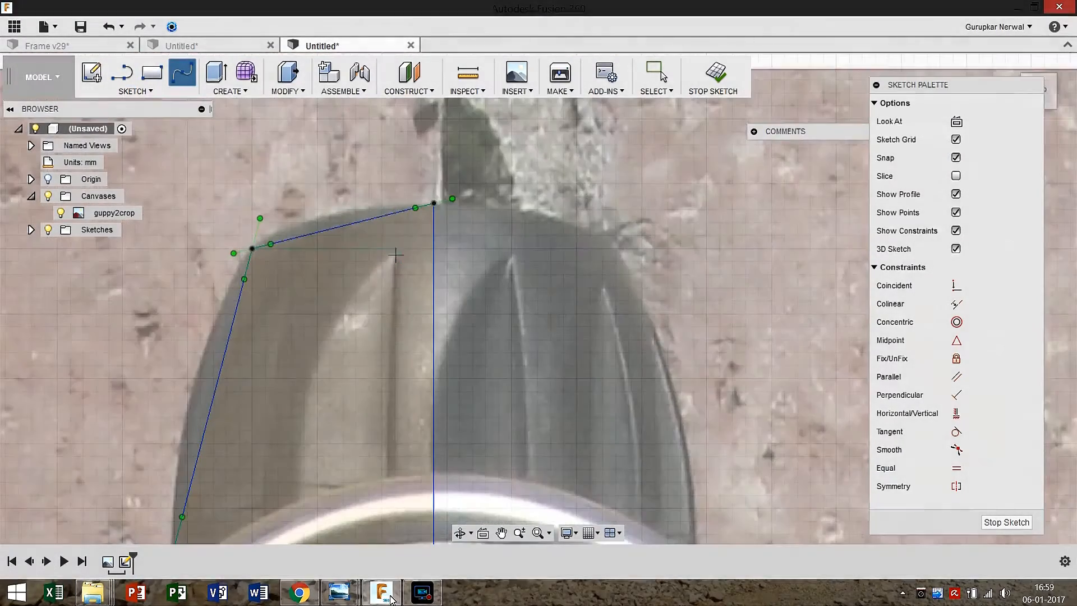
pyautogui.press('Escape')
# Adjust the knob outline's spline handles to follow the photo, horizontal at the centreline's top end, vertical at the base and curved around the corner
pyautogui.moveTo(451, 198); pyautogui.dragTo(447, 209)
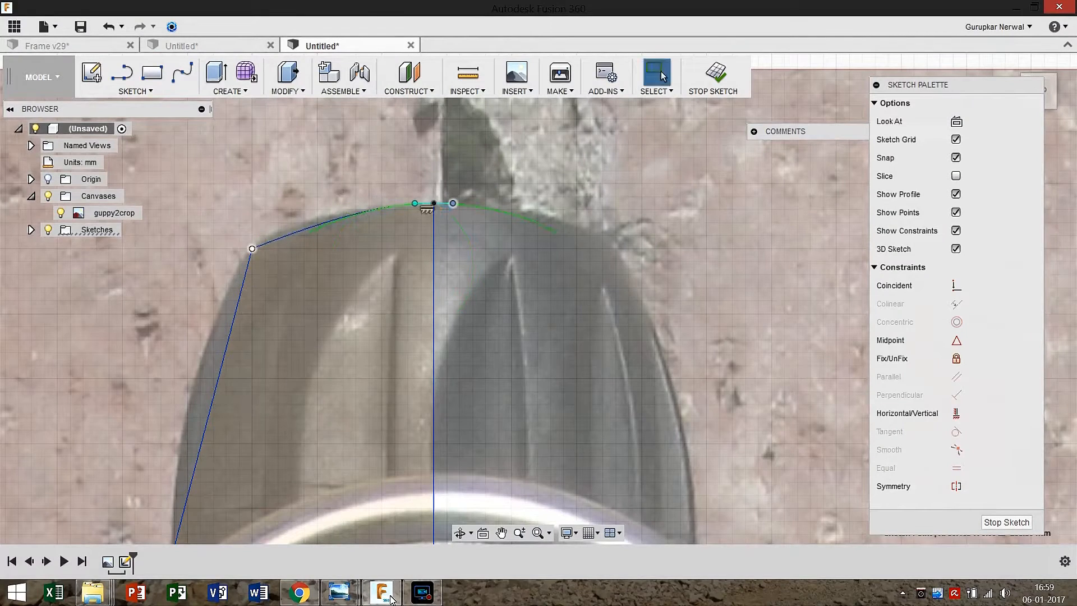
pyautogui.moveTo(252, 249); pyautogui.dragTo(327, 177, button='middle')
pyautogui.moveTo(335, 146); pyautogui.dragTo(340, 151)
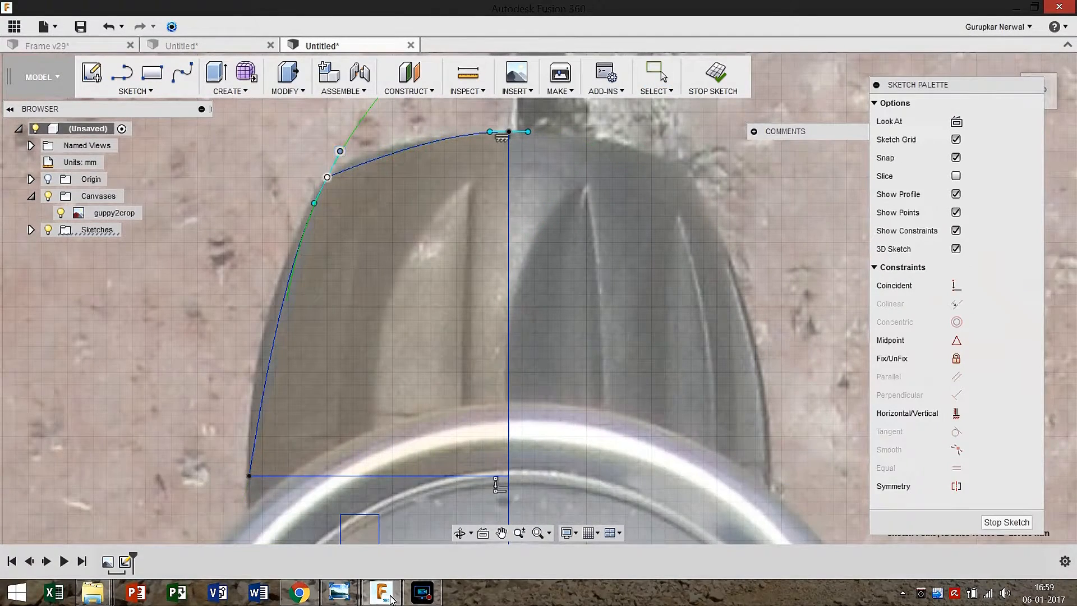
pyautogui.moveTo(249, 475); pyautogui.dragTo(305, 413, button='middle')
pyautogui.moveTo(383, 115); pyautogui.dragTo(353, 240, button='middle')
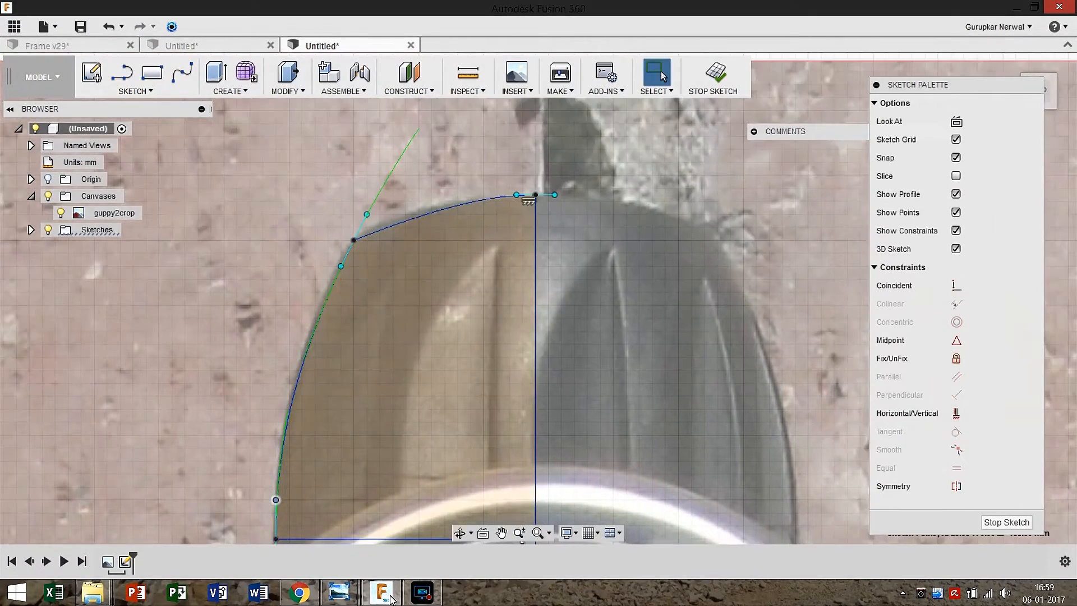
pyautogui.click(415, 218)
pyautogui.click(371, 233)
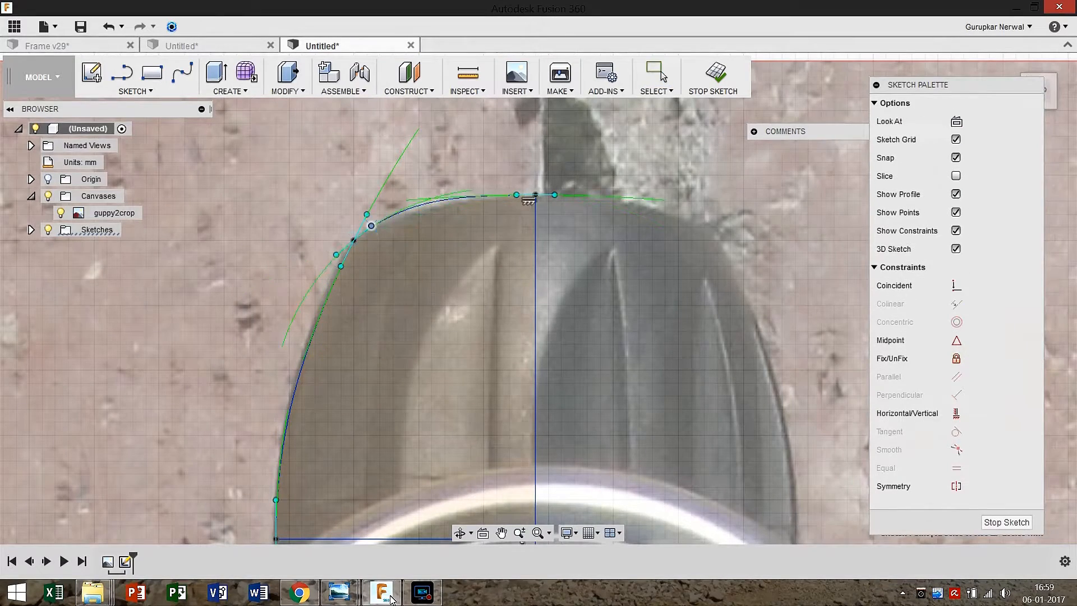
pyautogui.moveTo(379, 226); pyautogui.dragTo(380, 227)
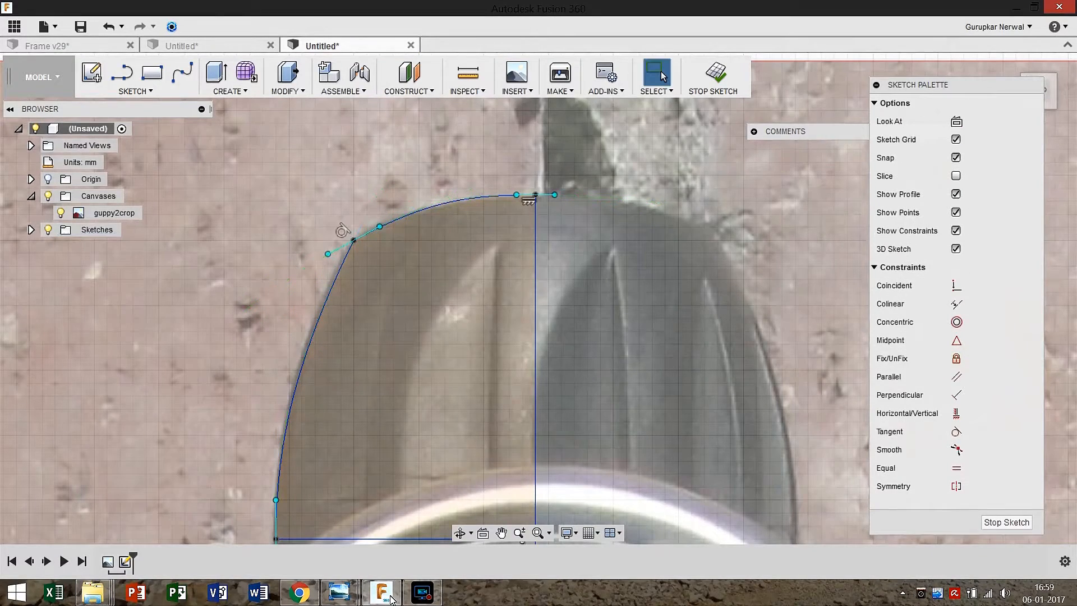
pyautogui.scroll(-3, 457, 377)
pyautogui.moveTo(457, 377); pyautogui.dragTo(401, 226, button='middle')
pyautogui.click(136, 91)
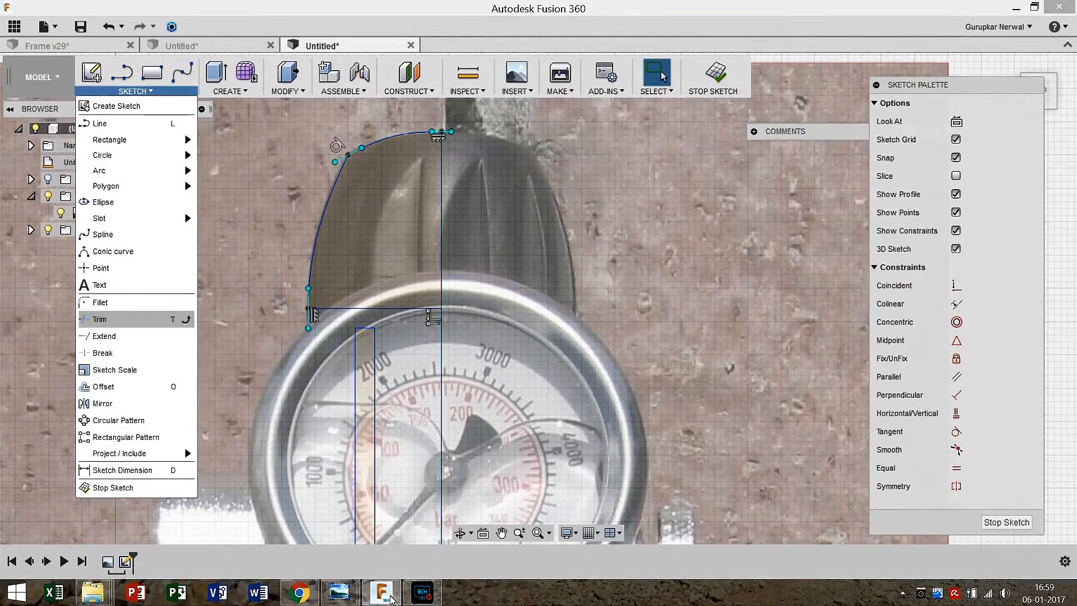
pyautogui.click(103, 404)
pyautogui.scroll(3, 343, 158)
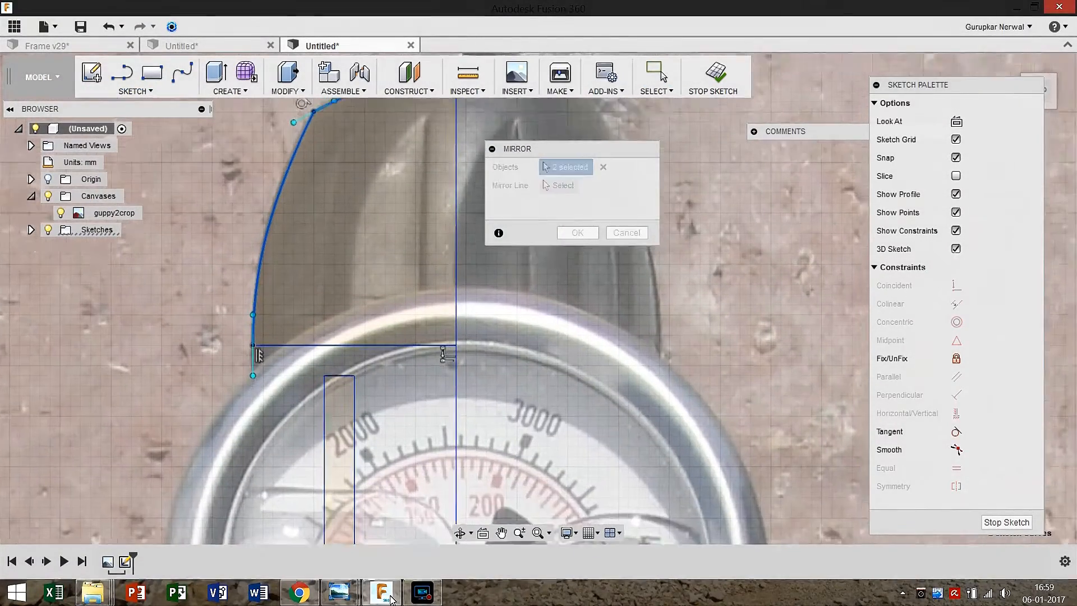
pyautogui.scroll(-3, 393, 280)
pyautogui.click(656, 74)
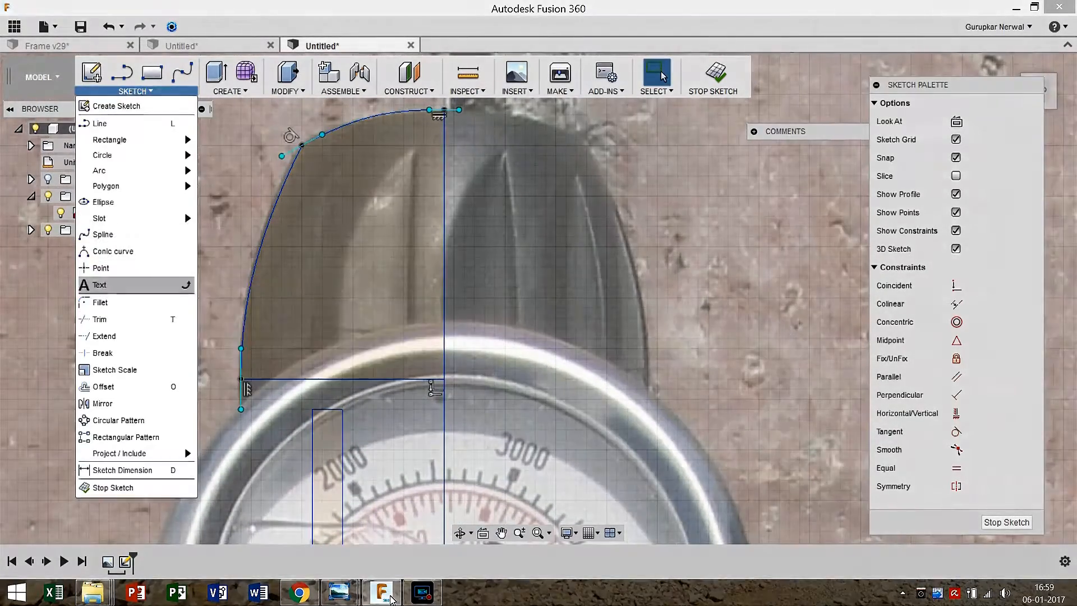
# Round the knob outline's upper-left corner with a sketch fillet of 6.25 mm radius
pyautogui.click(100, 302)
pyautogui.scroll(5, 266, 177)
pyautogui.moveTo(359, 185); pyautogui.dragTo(246, 364, button='middle')
pyautogui.click(288, 237)
pyautogui.moveTo(285, 235); pyautogui.dragTo(292, 241)
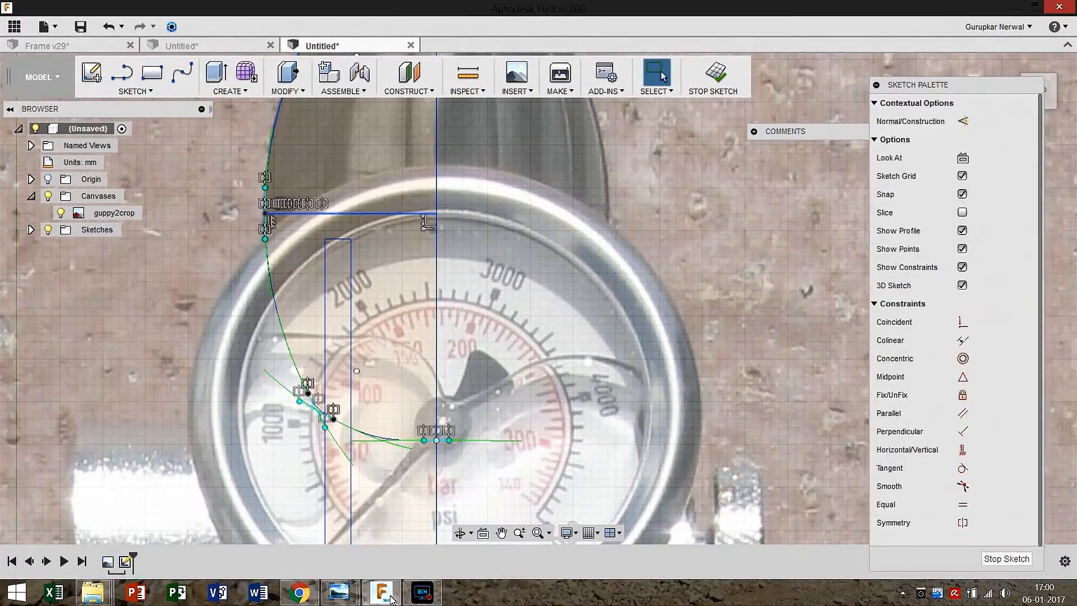
# Delete the horizontal line across the knob's base
pyautogui.press('Delete')
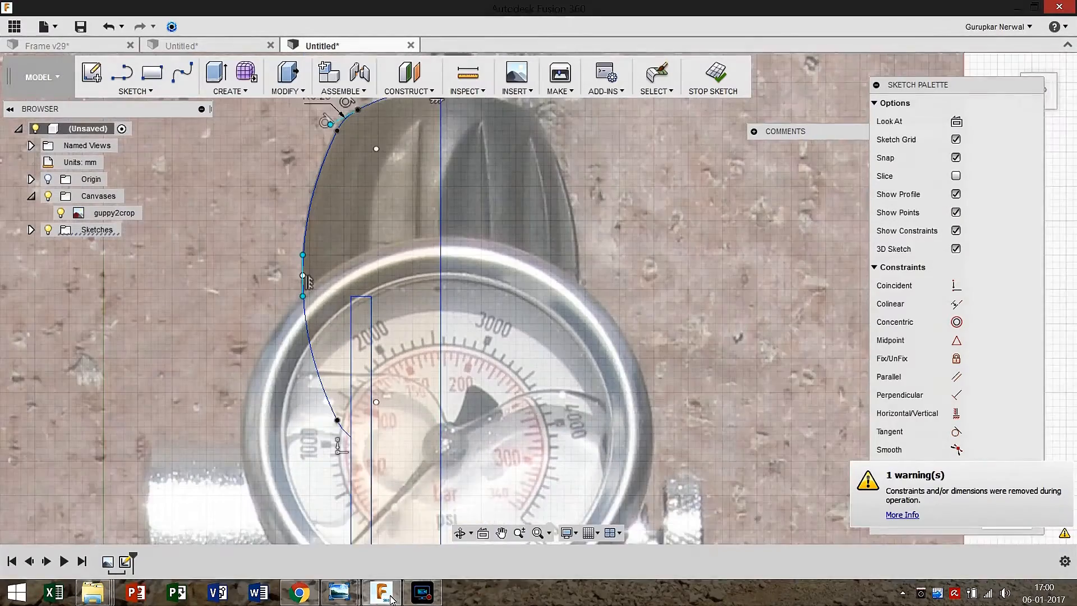
pyautogui.press('l')
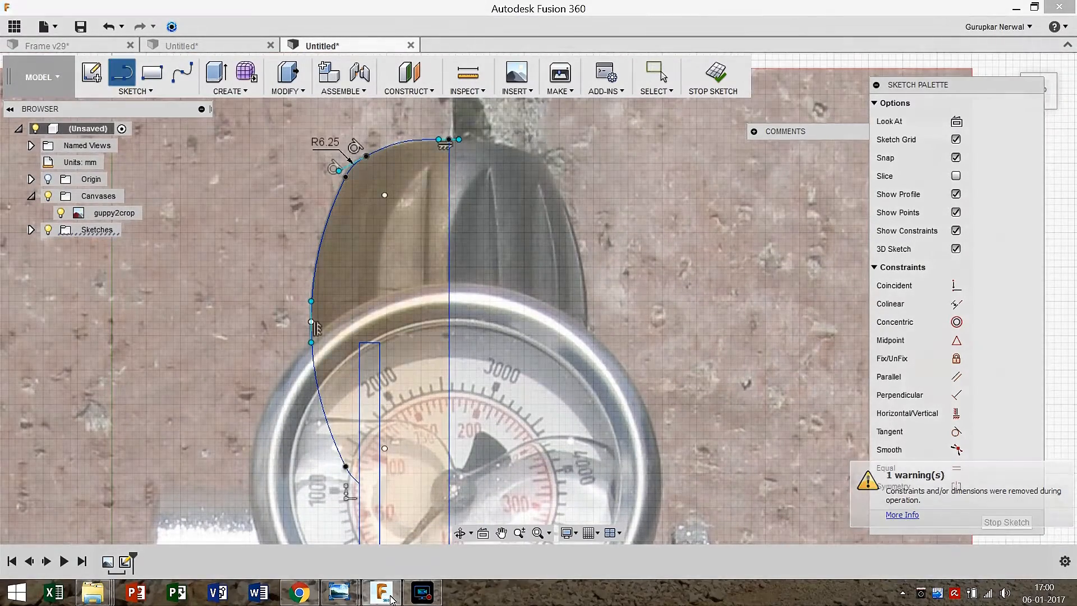
pyautogui.press('Escape')
# Offset the knob's top spline, corner fillet and upper side spline 3 mm inward to form its wall
pyautogui.click(135, 91)
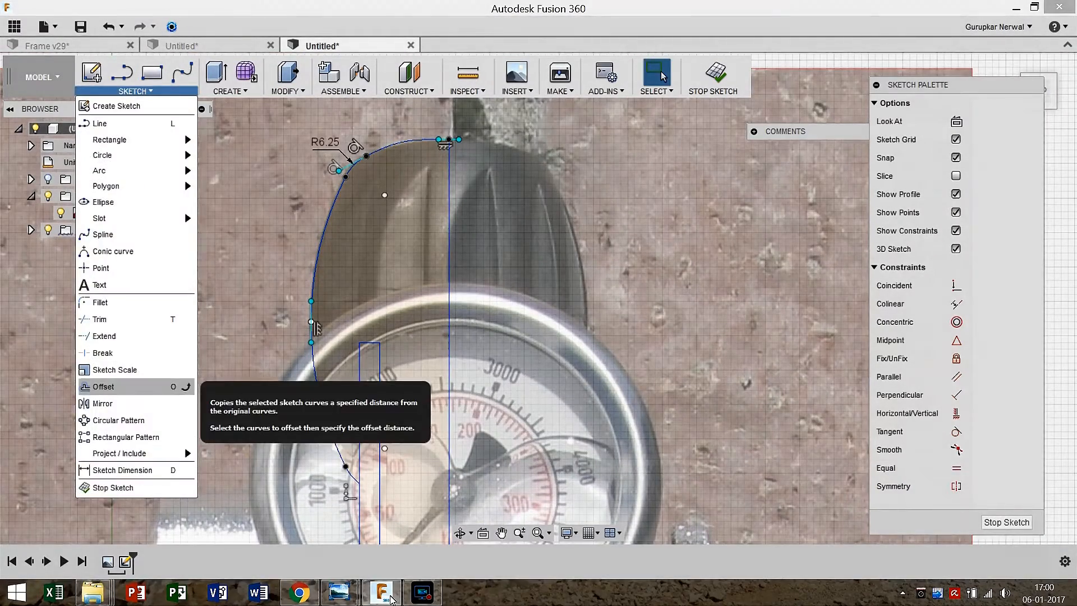
pyautogui.click(103, 386)
pyautogui.click(407, 140)
pyautogui.click(354, 165)
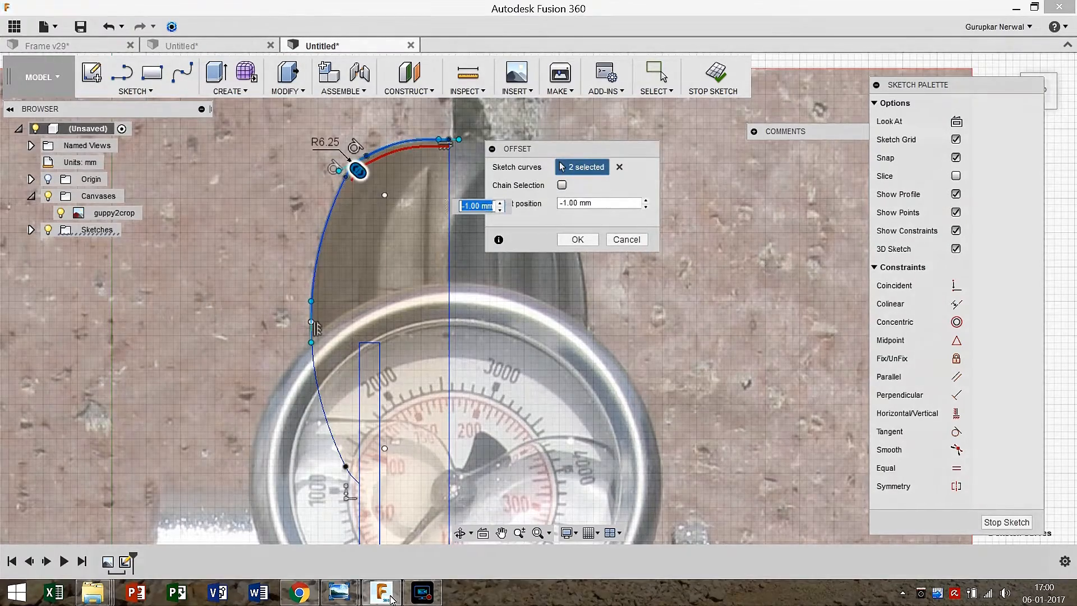
pyautogui.click(334, 204)
pyautogui.moveTo(340, 206); pyautogui.dragTo(350, 210)
pyautogui.press('Return')
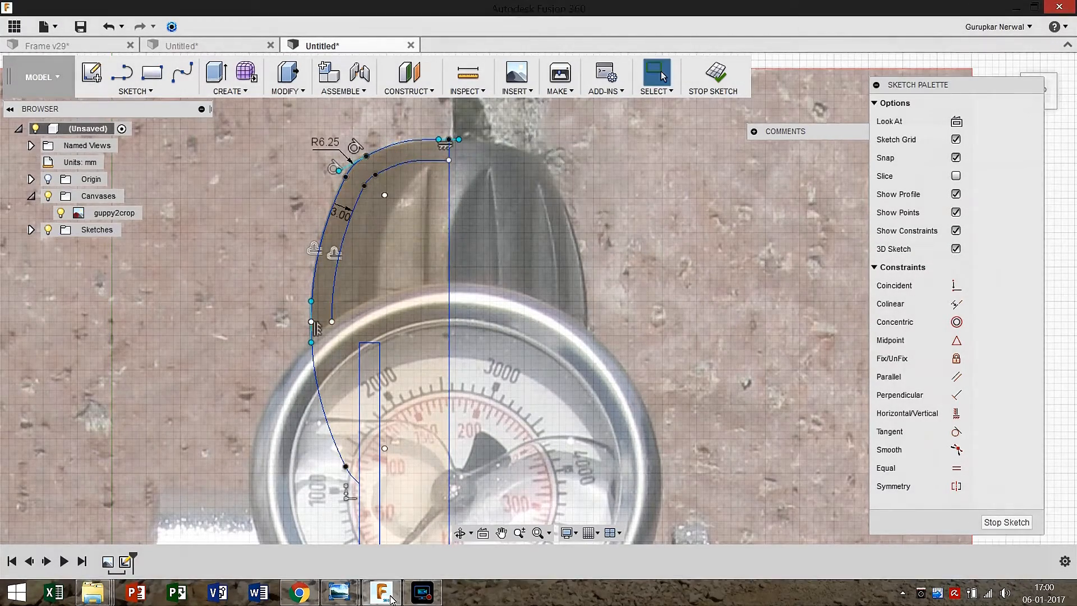
# Draw lines from the valve stem's top outer corner up and across to the lower end of the knob's inner offset curve
pyautogui.click(360, 342)
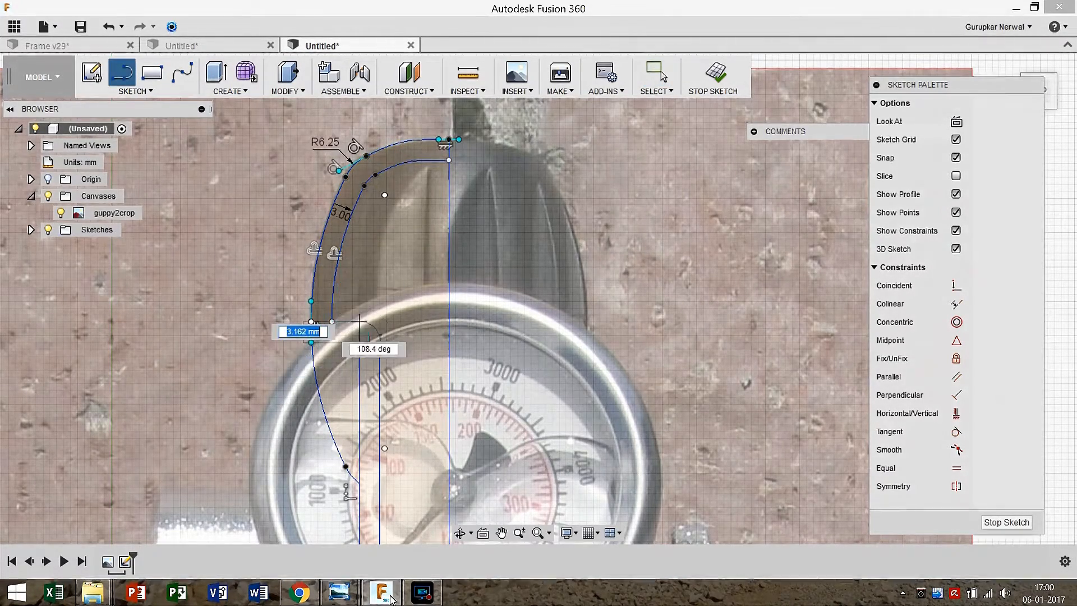
pyautogui.click(360, 321)
pyautogui.click(331, 322)
pyautogui.scroll(-3, 379, 327)
pyautogui.press('l')
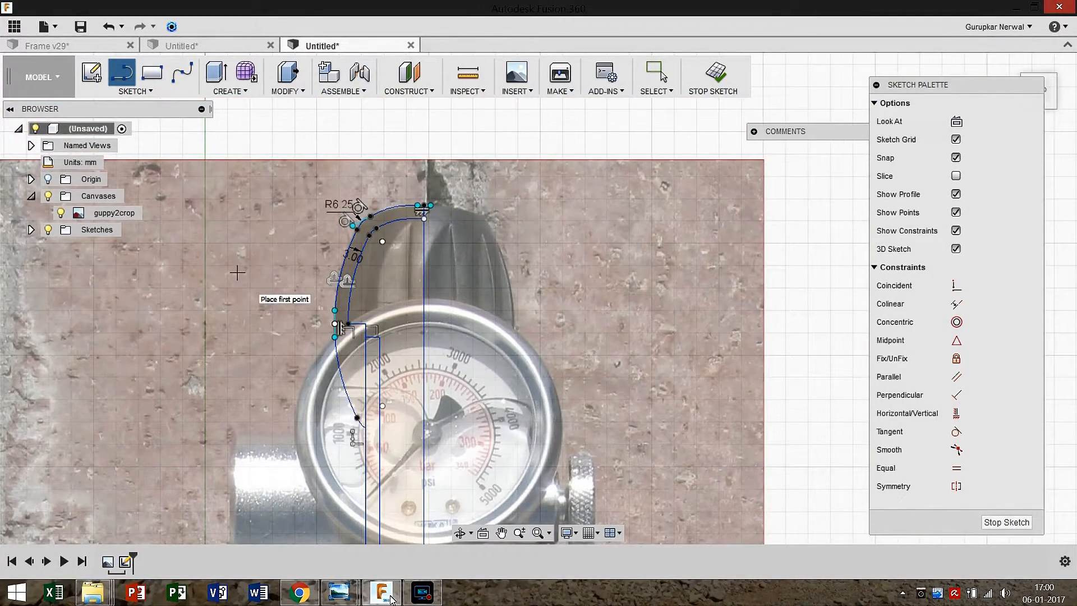
pyautogui.press('Escape')
# Revolve the two selected tank profiles about the vertical centreline by -180 degrees as a new body
pyautogui.scroll(-5, 258, 268)
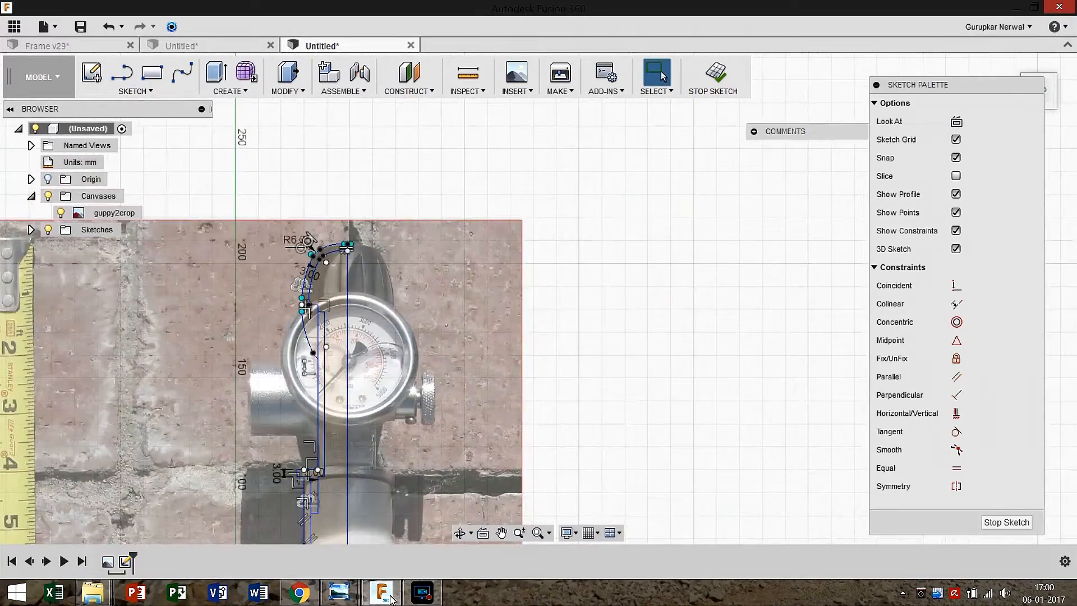
pyautogui.moveTo(266, 275); pyautogui.dragTo(324, 113, button='middle')
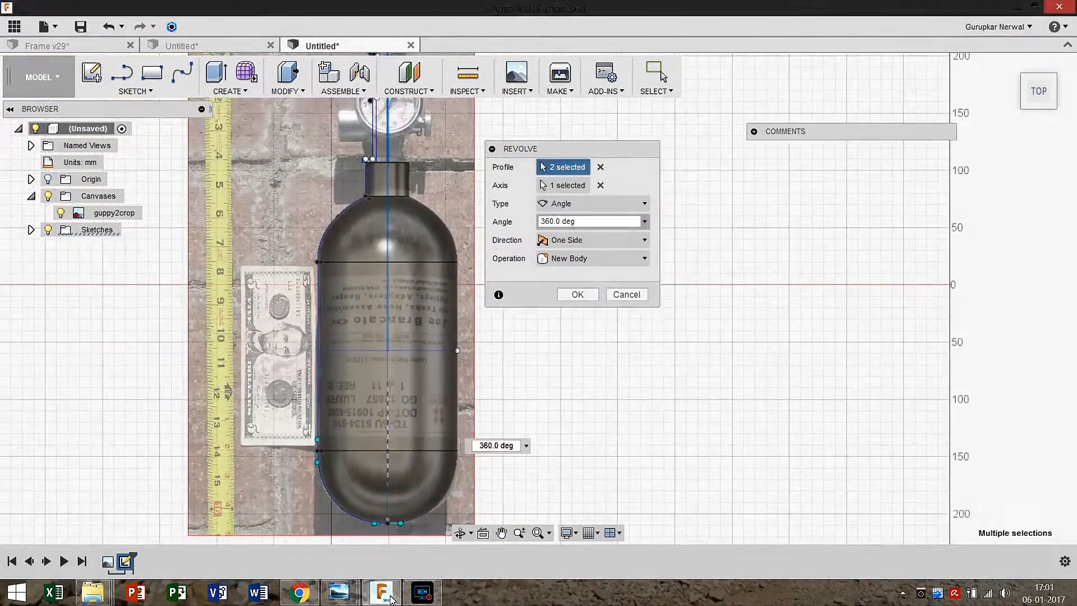
pyautogui.moveTo(577, 221); pyautogui.dragTo(472, 226)
pyautogui.write('-180')
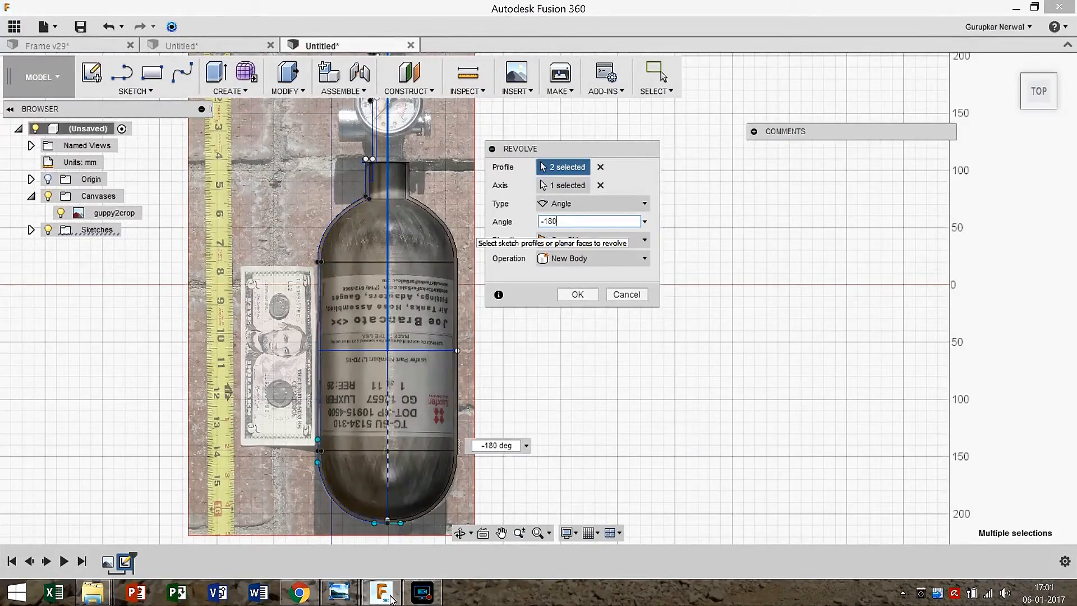
pyautogui.press('Return')
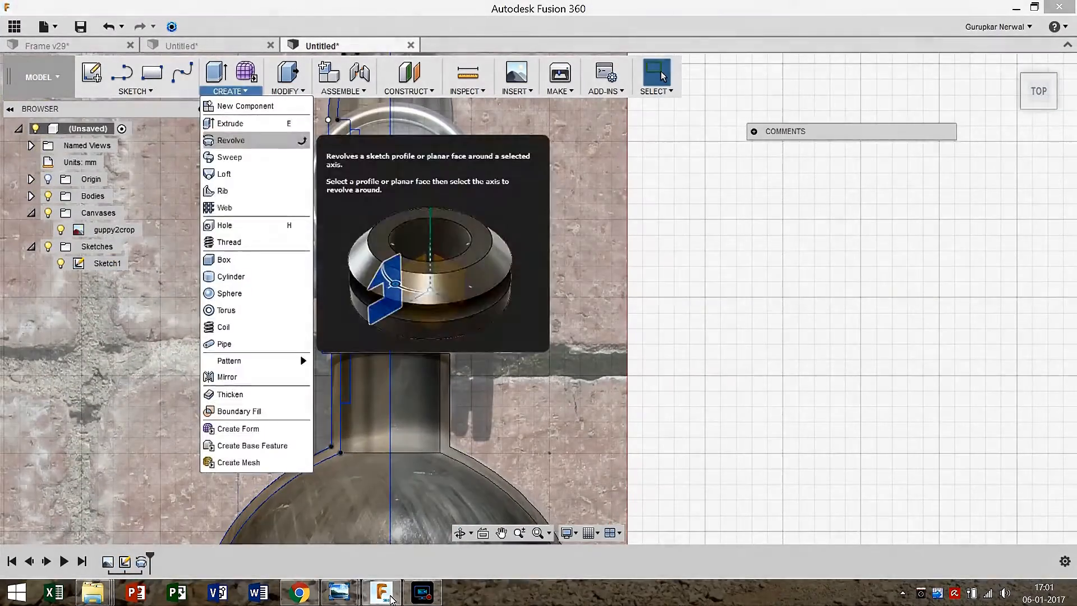
# Revolve the valve stem and collar profile about the vertical centreline by -180 degrees
pyautogui.click(231, 140)
pyautogui.click(354, 319)
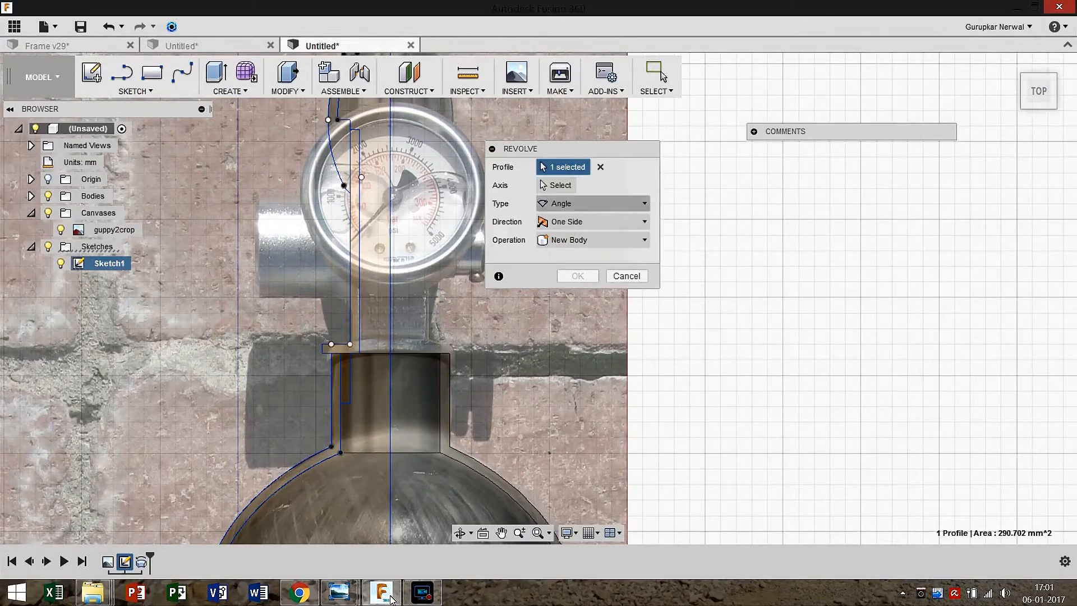
pyautogui.click(563, 185)
pyautogui.click(390, 281)
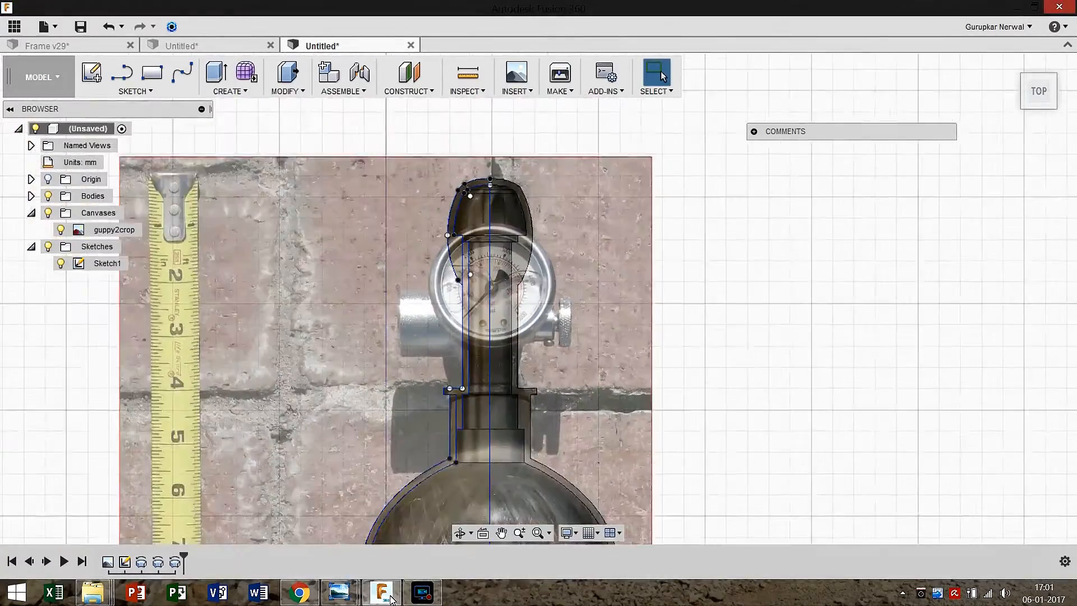
# Hide the guppy2crop canvas so only the revolved model and the sketch show
pyautogui.scroll(-3, 426, 236)
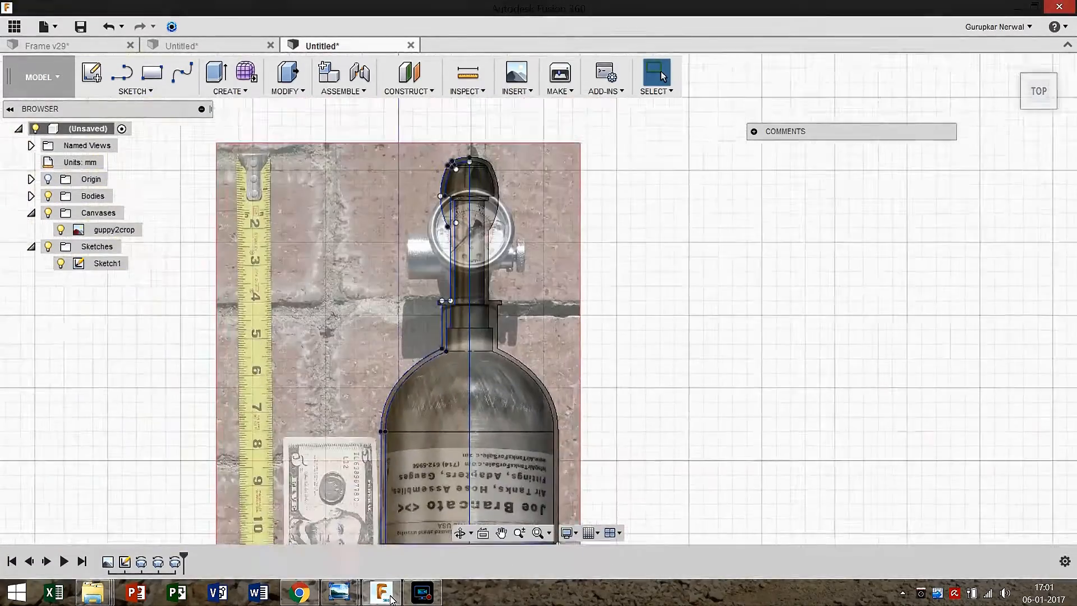
pyautogui.moveTo(426, 235); pyautogui.dragTo(407, 271, button='middle')
pyautogui.click(390, 599)
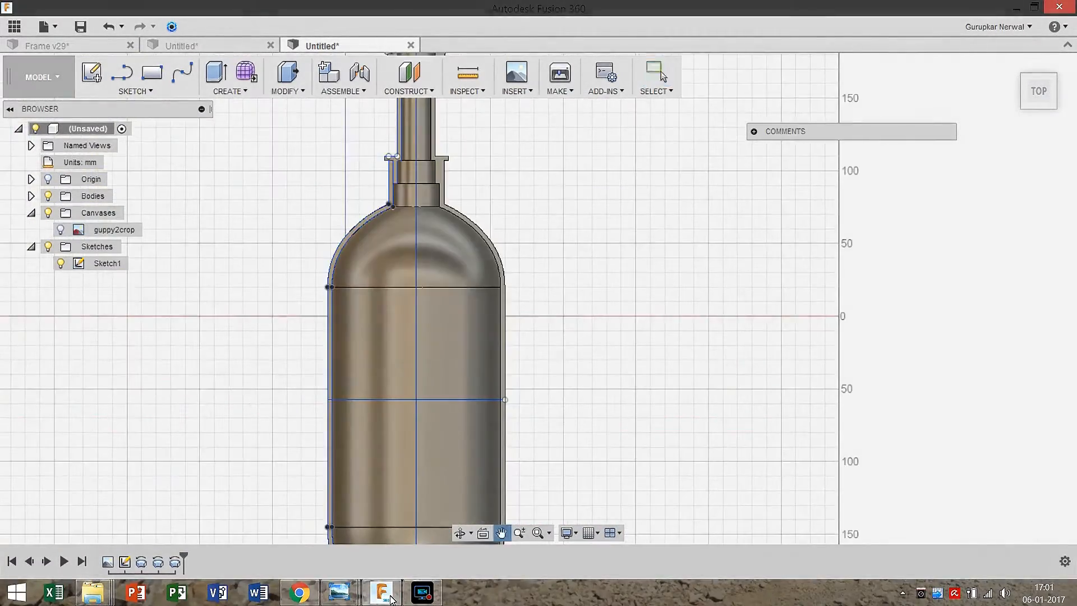
# Edit the valve stem's revolve feature and set its operation to New Body
pyautogui.scroll(5, 431, 244)
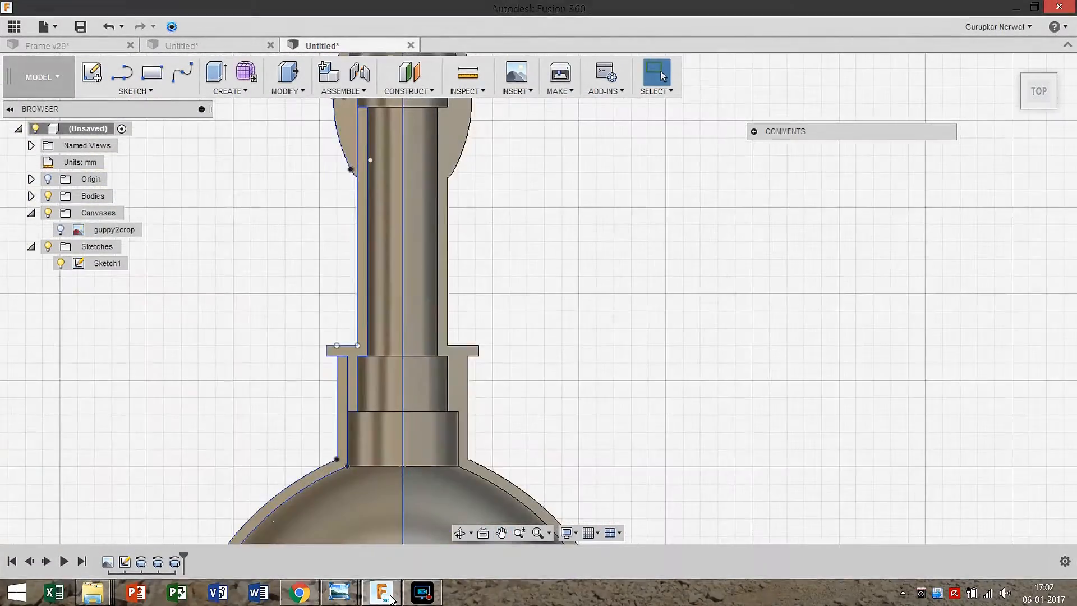
pyautogui.rightClick(145, 563)
pyautogui.click(158, 561)
pyautogui.rightClick(159, 562)
pyautogui.click(196, 460)
pyautogui.click(592, 259)
pyautogui.click(571, 327)
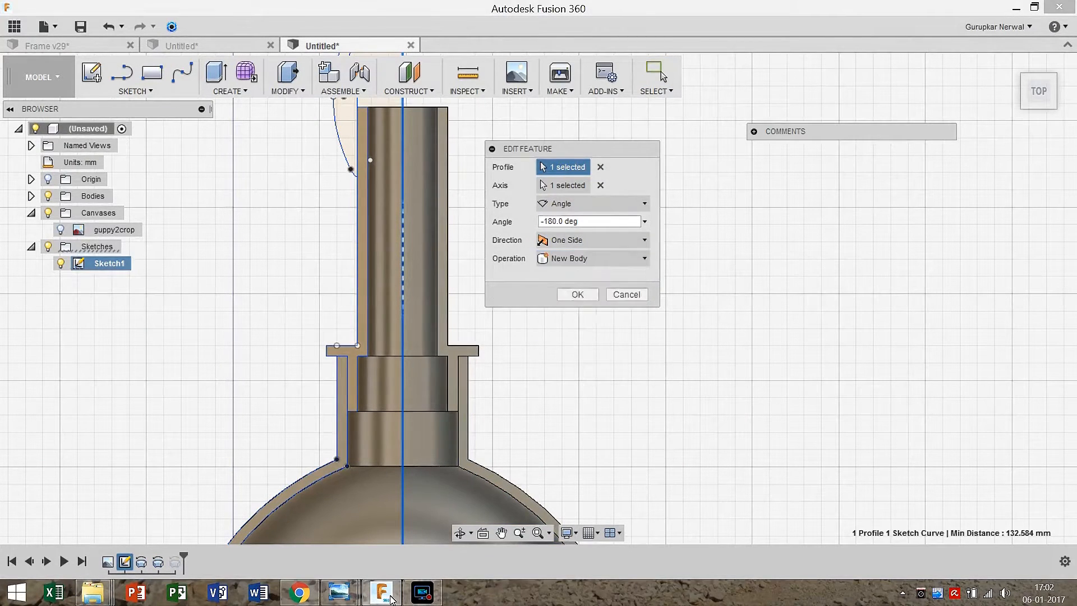
pyautogui.click(578, 294)
# Edit the knob's revolve feature and set its operation to New Body
pyautogui.rightClick(175, 562)
pyautogui.click(197, 460)
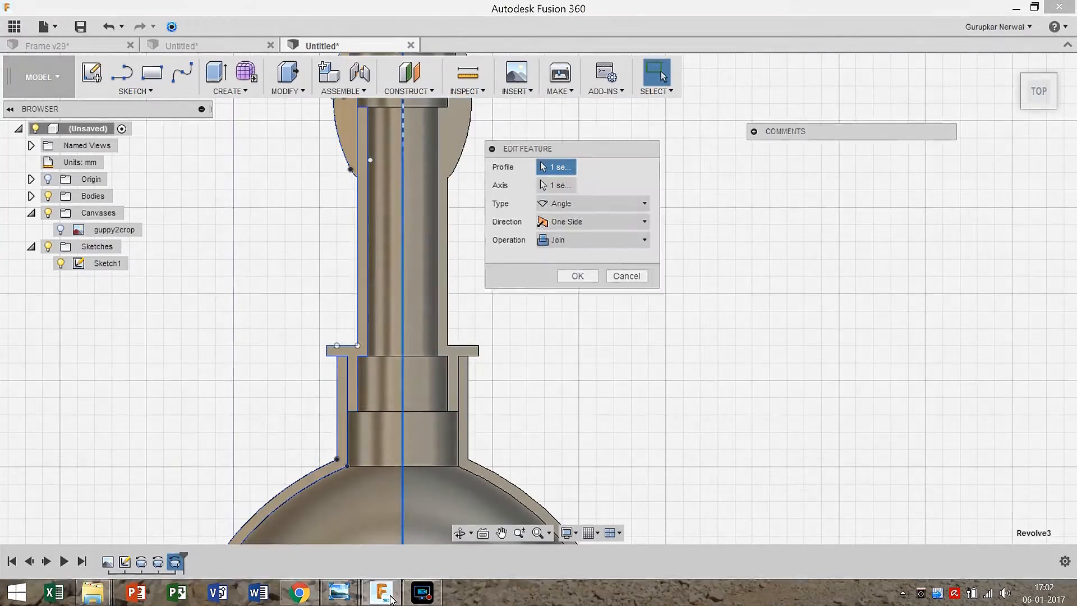
pyautogui.click(593, 259)
pyautogui.click(571, 327)
pyautogui.click(578, 294)
# Examine the half-revolved tank, stem and knob from the rounded outside and from the open cut side
pyautogui.scroll(-5, 496, 314)
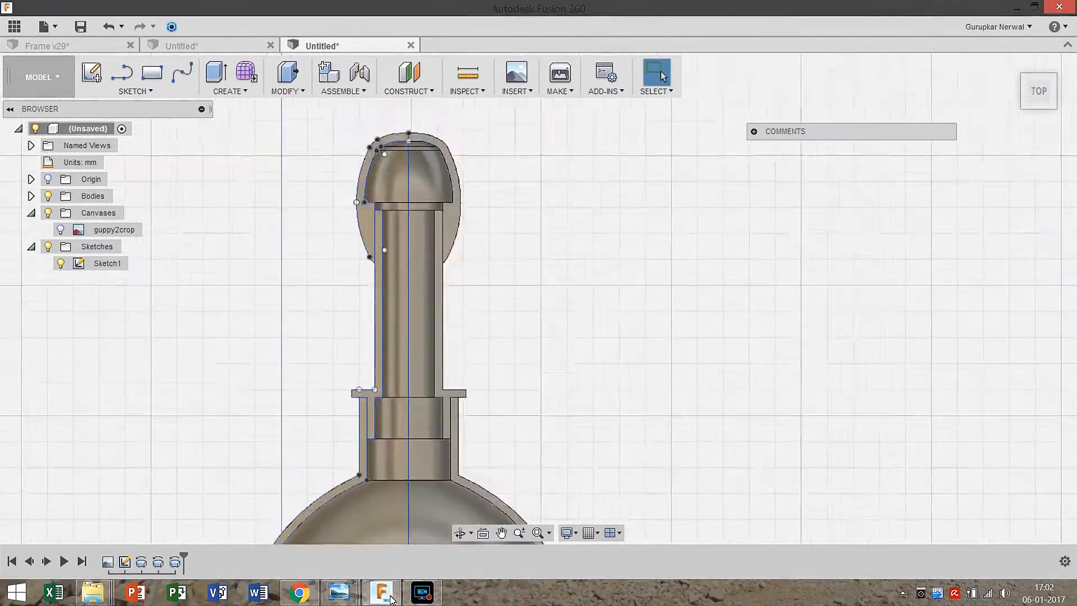
pyautogui.scroll(3, 532, 370)
pyautogui.scroll(-3, 381, 314)
pyautogui.keyDown('shift'); pyautogui.moveTo(505, 314); pyautogui.dragTo(616, 253, button='middle'); pyautogui.keyUp('shift')
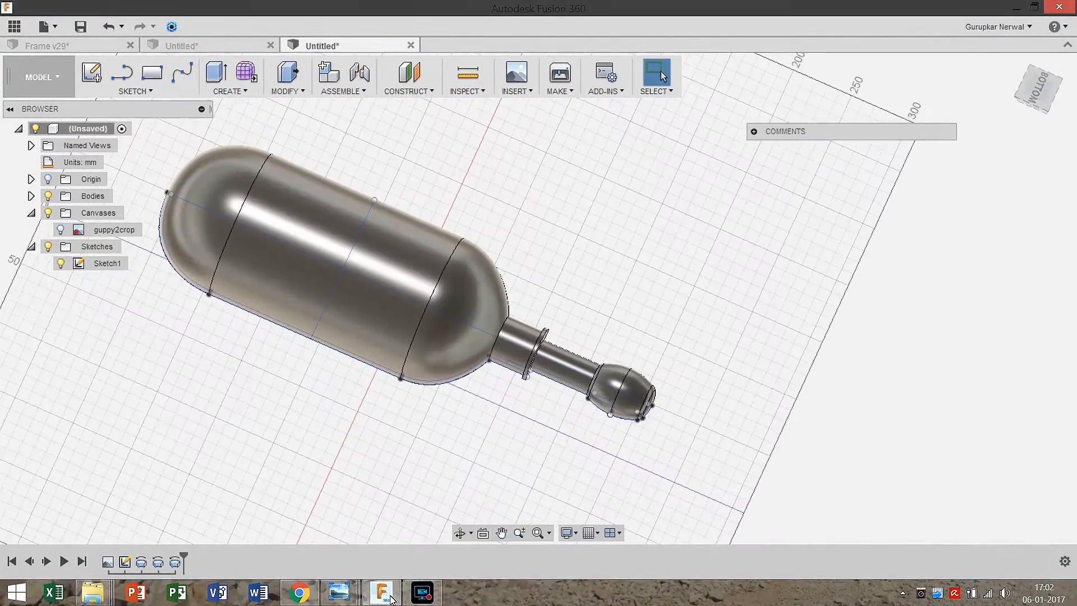
pyautogui.rightClick(657, 242)
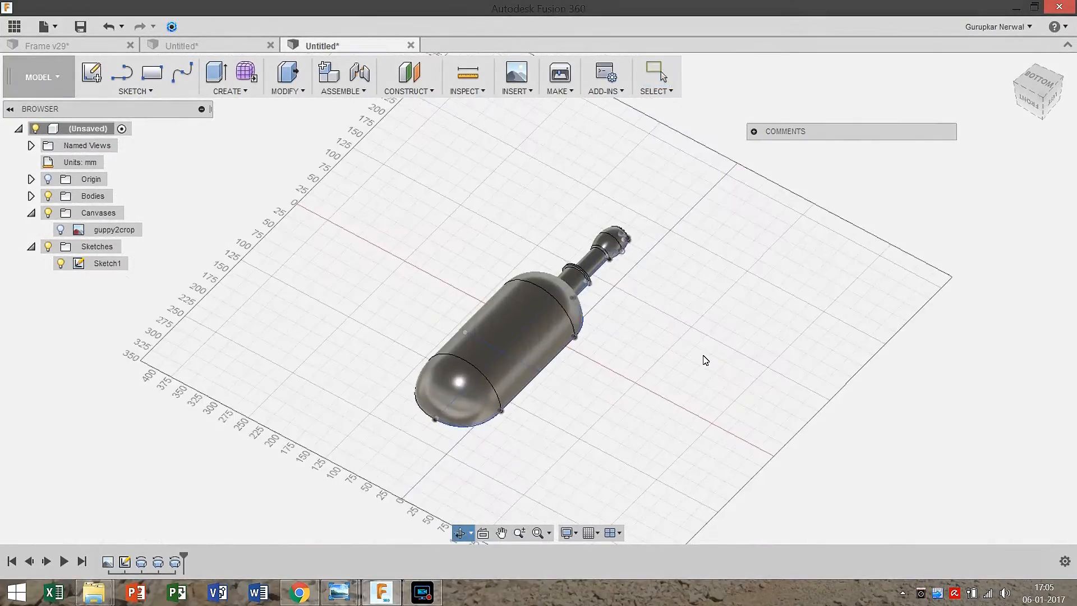
pyautogui.scroll(4, 704, 361)
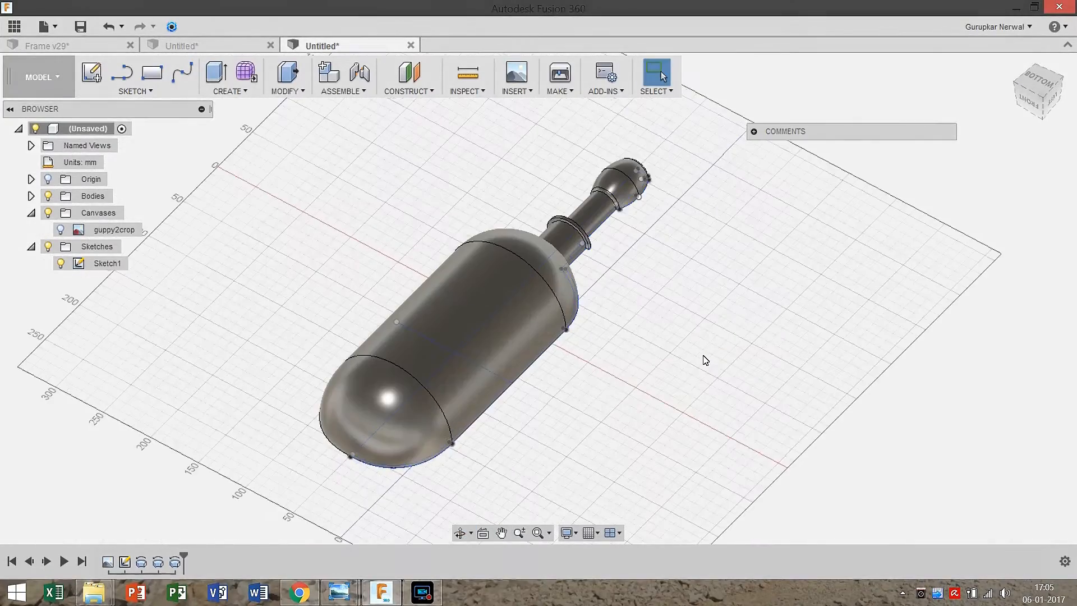
pyautogui.keyDown('shift'); pyautogui.moveTo(705, 359); pyautogui.dragTo(658, 424, button='middle'); pyautogui.keyUp('shift')
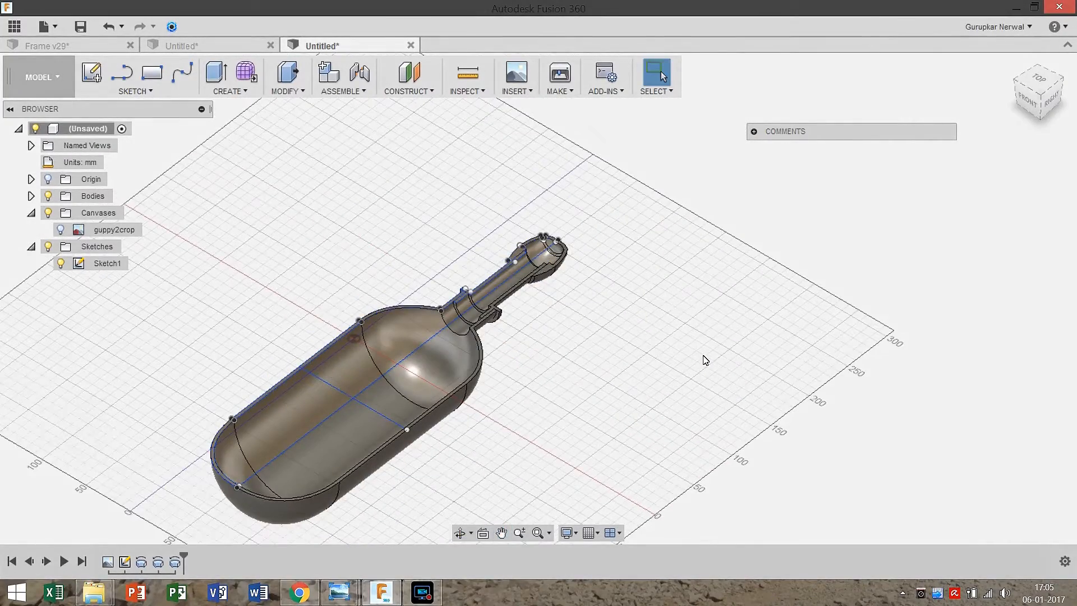
# Show the guppy2crop canvas again and start a new sketch in the plane of the photo
pyautogui.click(60, 229)
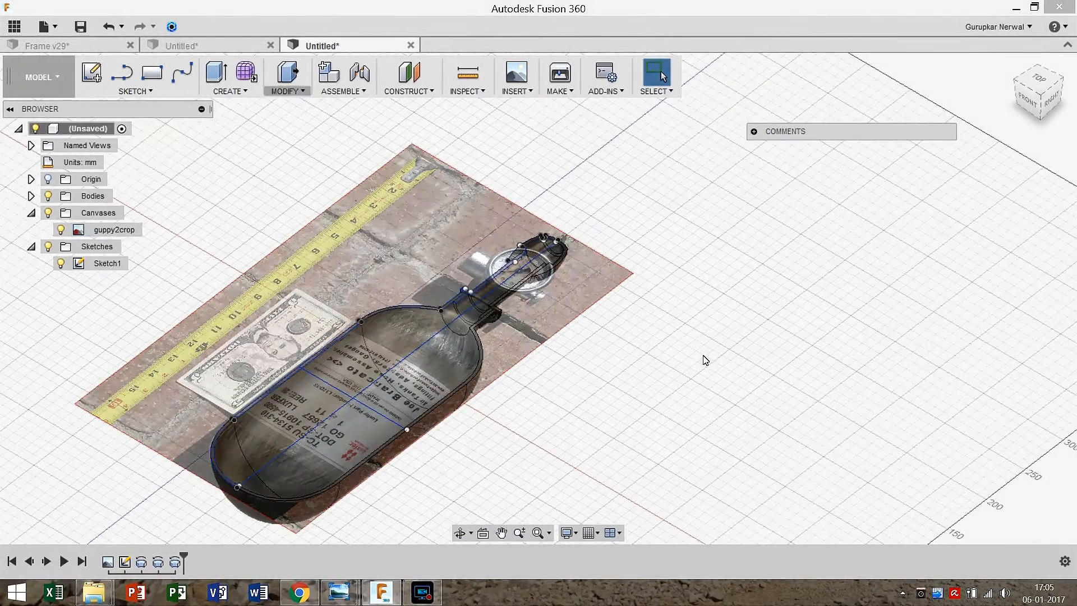
pyautogui.click(126, 92)
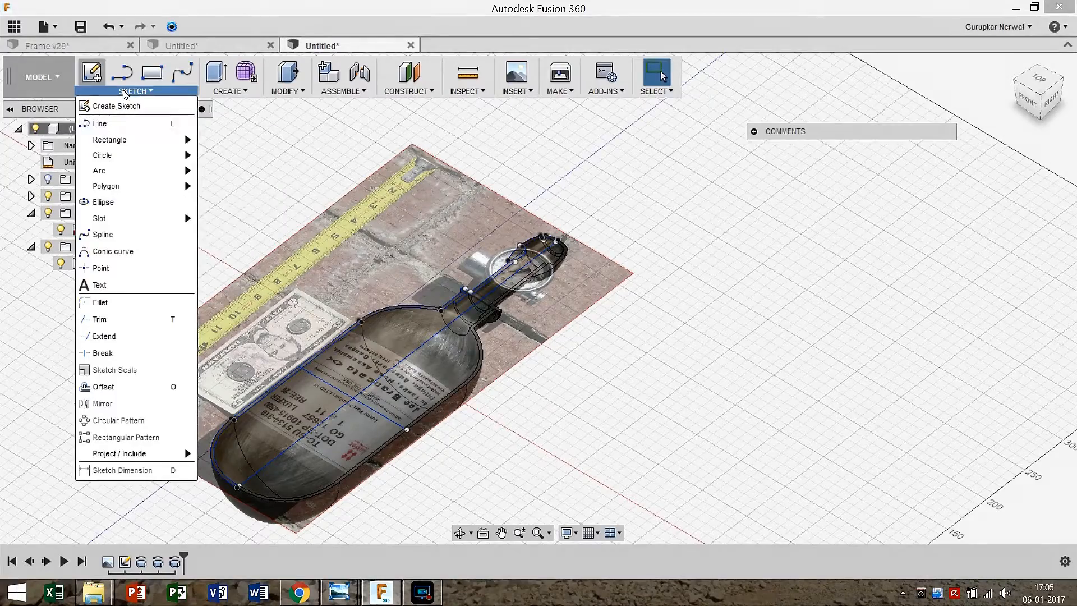
pyautogui.click(117, 106)
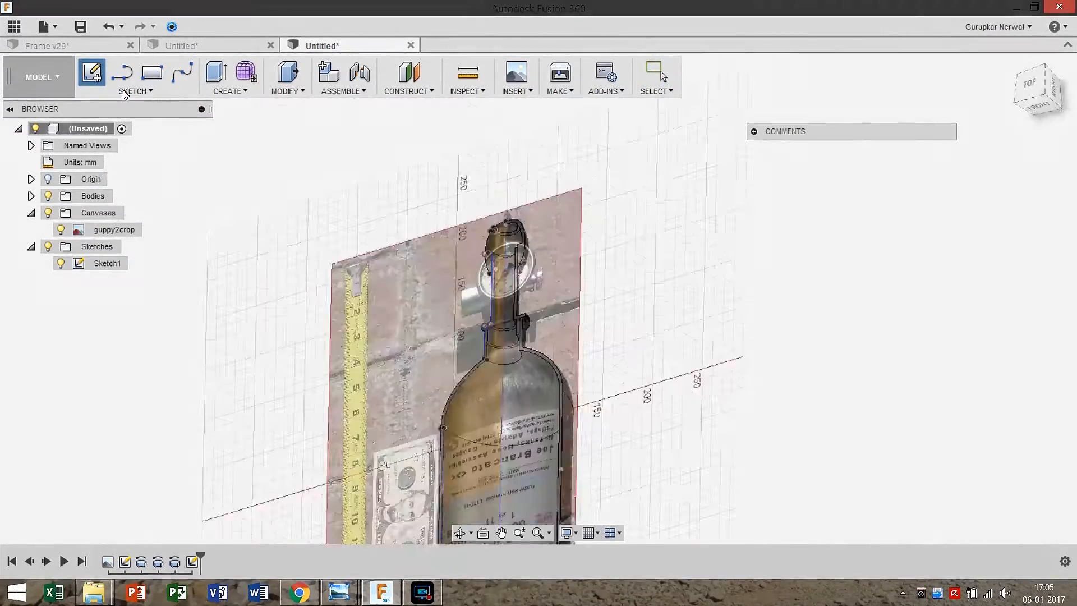
# Draw a vertical line across the side port's outer end and a horizontal centreline from its midpoint to the knurled knob's outer face
pyautogui.scroll(5, 415, 289)
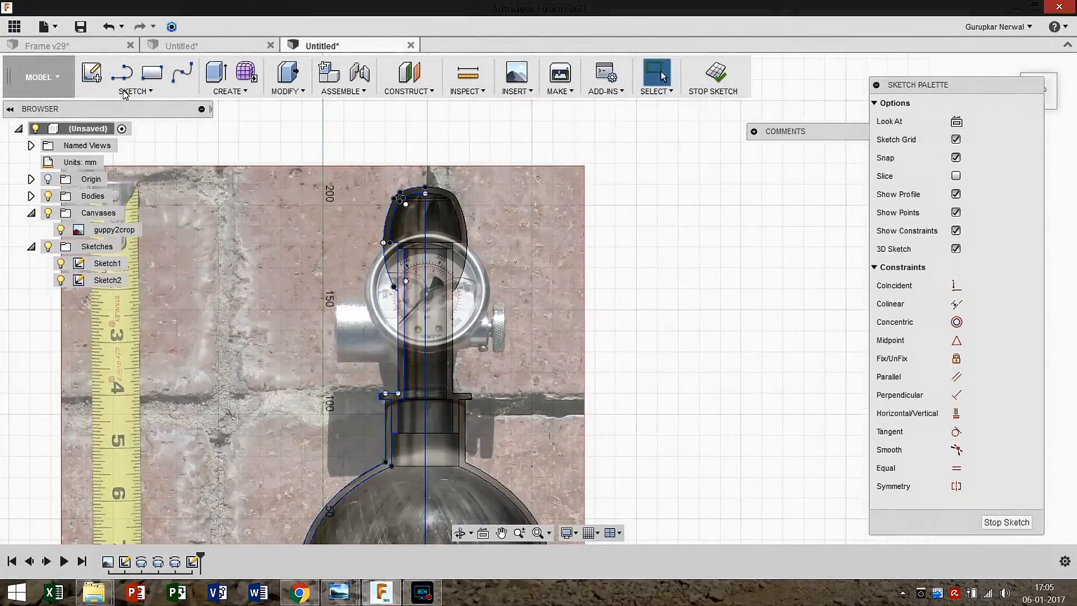
pyautogui.moveTo(415, 290); pyautogui.dragTo(408, 222, button='middle')
pyautogui.scroll(6, 379, 232)
pyautogui.press('l')
pyautogui.click(217, 200)
pyautogui.click(217, 423)
pyautogui.press('Escape')
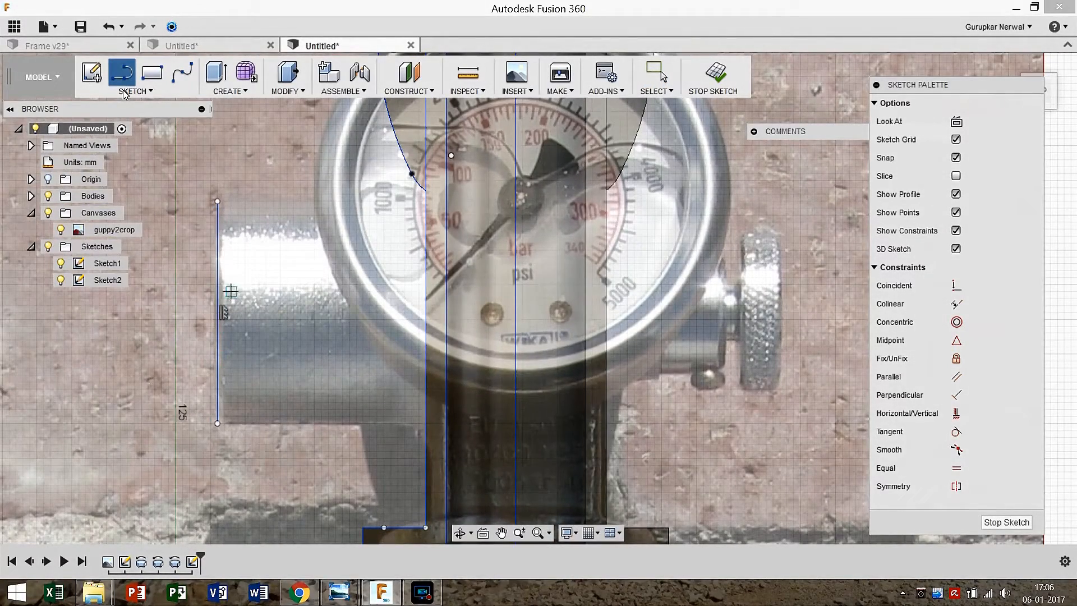
pyautogui.click(223, 312)
pyautogui.click(779, 313)
pyautogui.press('Escape')
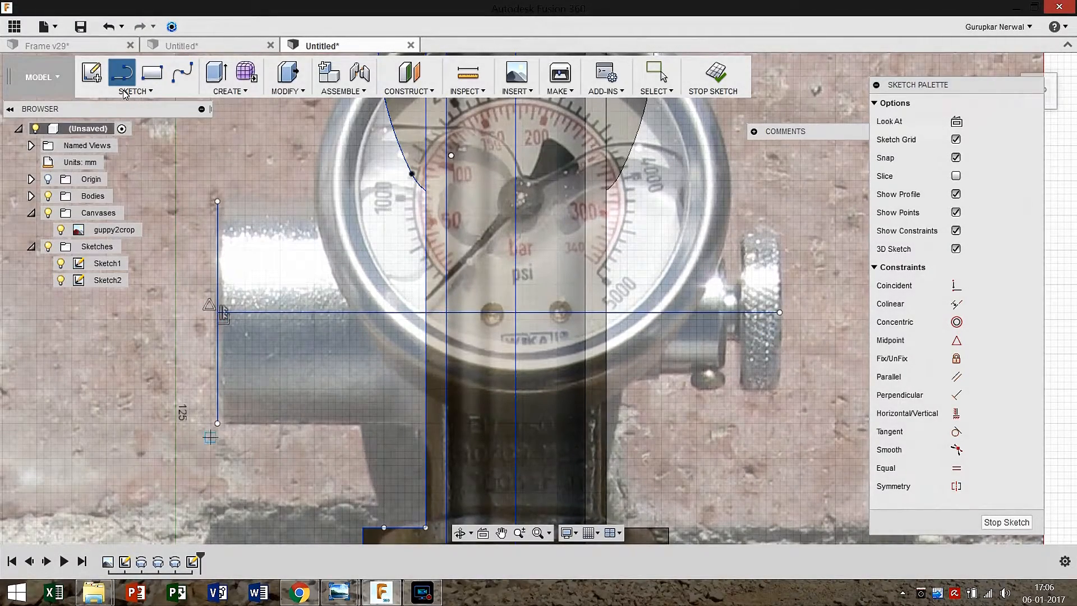
# Draw the side port's lower edge horizontally to the tank axis and delete the vertical line at the port's outer end
pyautogui.click(217, 423)
pyautogui.click(516, 423)
pyautogui.press('Escape')
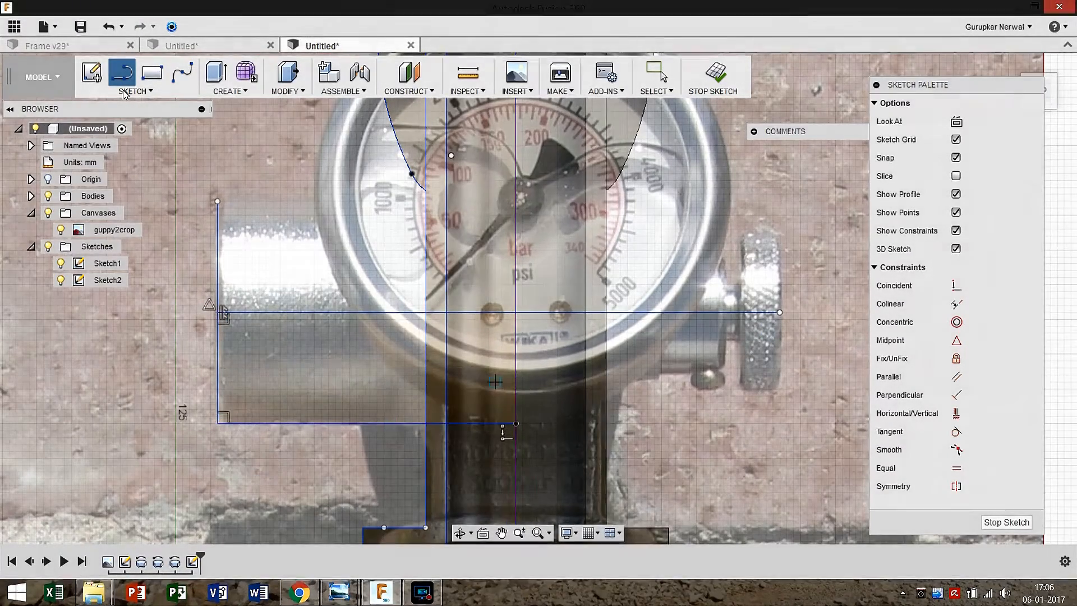
pyautogui.click(217, 364)
pyautogui.press('Delete')
# Trace the lower outline of the knob-side fitting from the tank axis, with a 1 mm step and a sloped line to its end face
pyautogui.press('l')
pyautogui.moveTo(585, 381); pyautogui.dragTo(395, 358, button='middle')
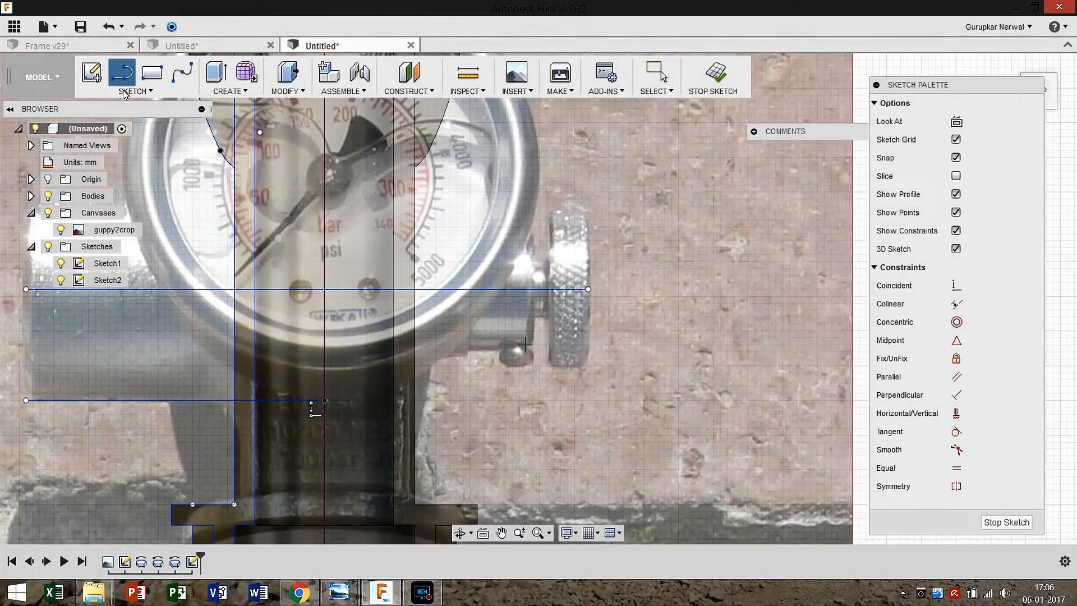
pyautogui.scroll(3, 471, 359)
pyautogui.click(470, 361)
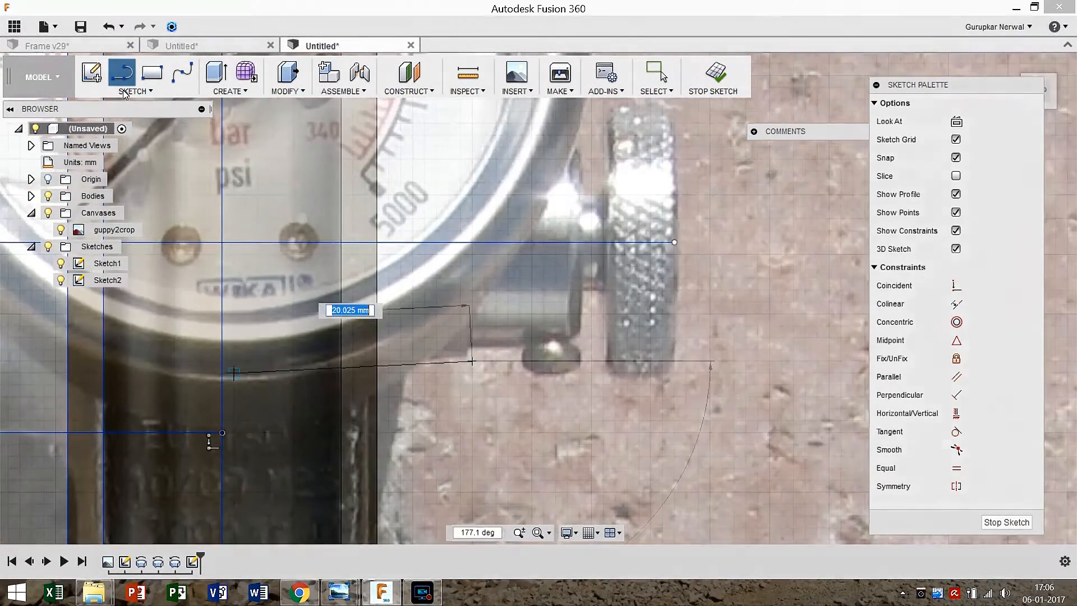
pyautogui.doubleClick(222, 361)
pyautogui.click(472, 360)
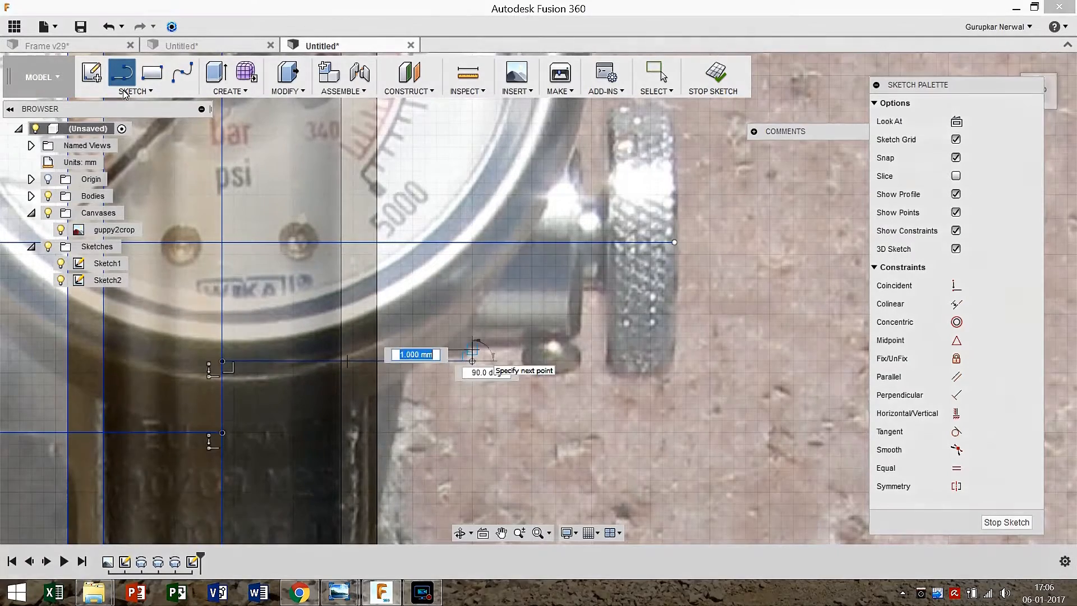
pyautogui.click(579, 338)
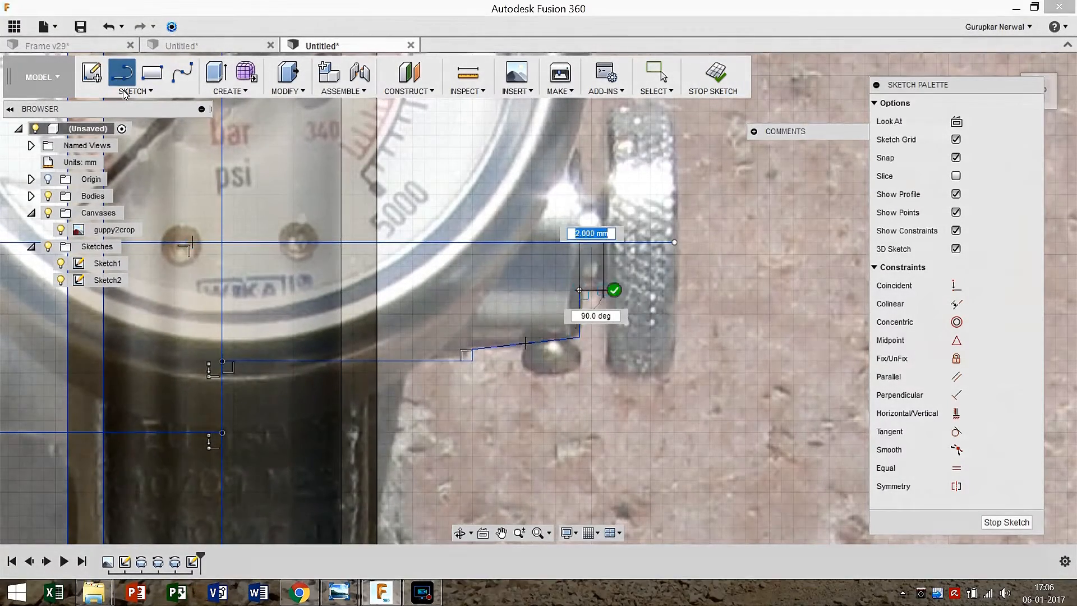
# Continue the profile around a 2 mm wide neck and the knurled knob up to the centreline, and extend the neck line inward into the fitting
pyautogui.click(602, 290)
pyautogui.click(602, 372)
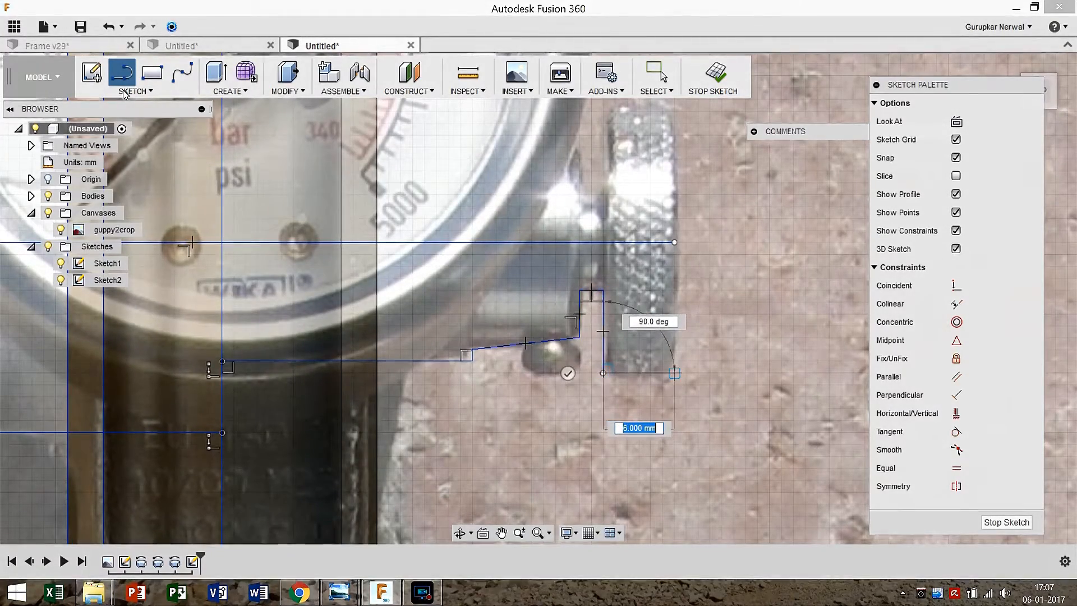
pyautogui.click(668, 373)
pyautogui.click(668, 242)
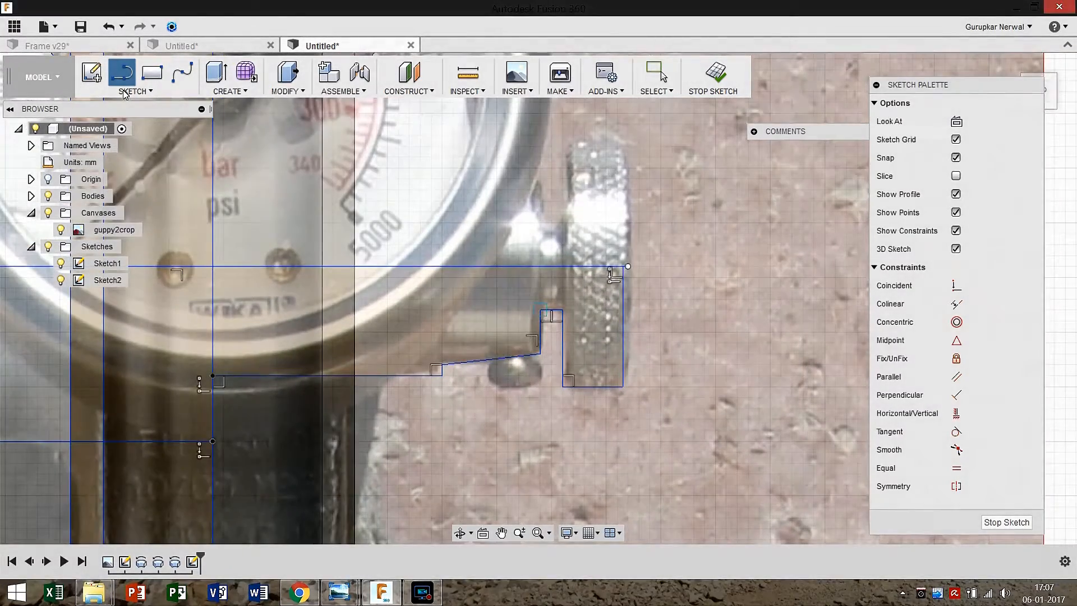
pyautogui.click(540, 309)
pyautogui.click(453, 309)
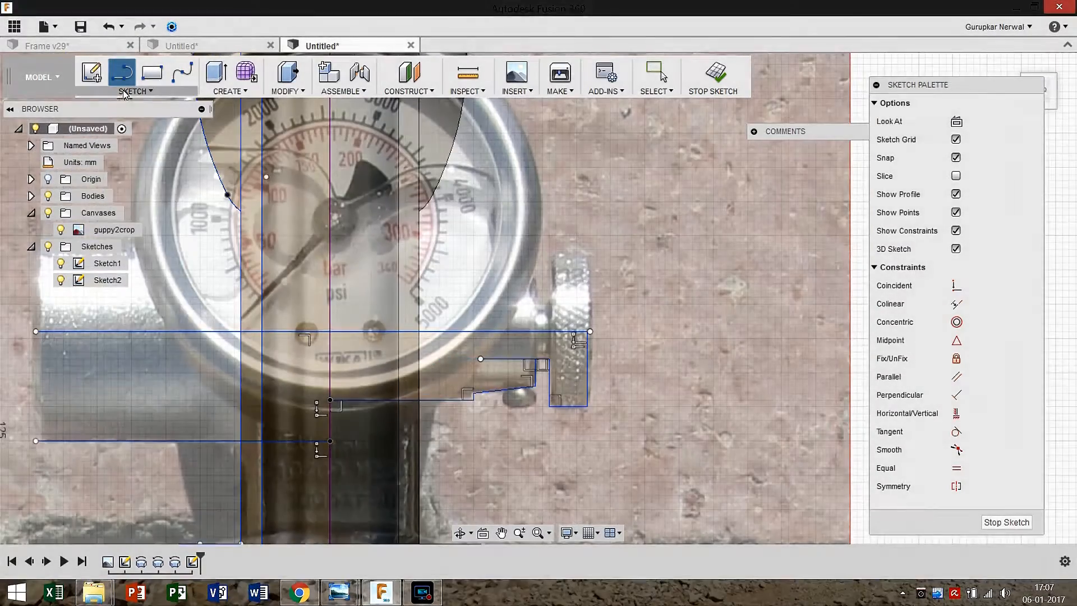
# Offset the side port's lower edge 2 mm towards the centreline to give the port wall thickness
pyautogui.click(132, 91)
pyautogui.click(123, 387)
pyautogui.click(114, 441)
pyautogui.moveTo(114, 448); pyautogui.dragTo(113, 428)
pyautogui.write('-2')
pyautogui.press('Return')
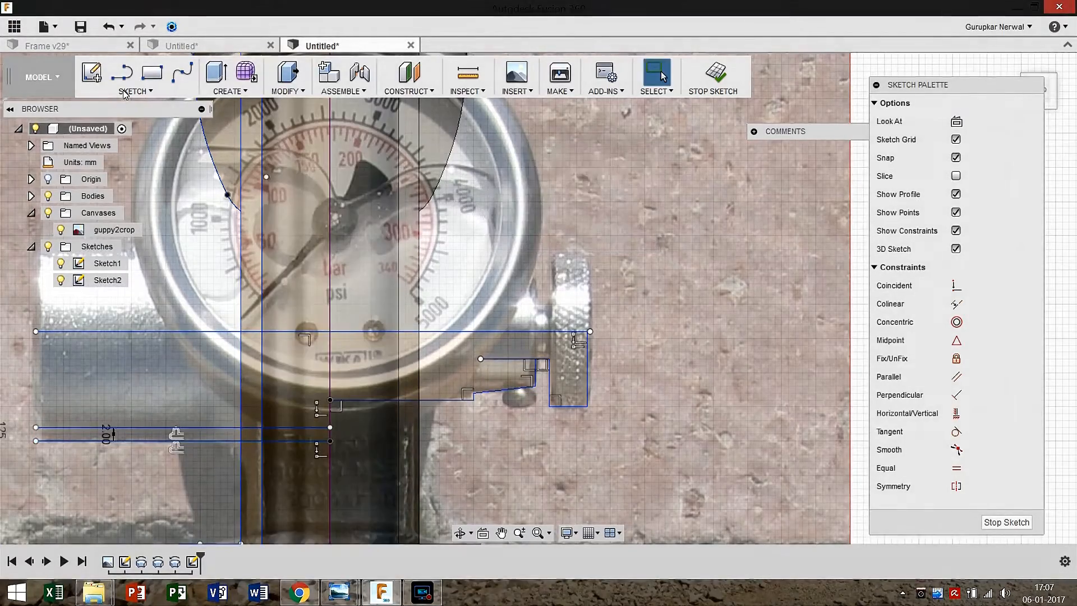
# Offset the knob-side fitting's lower outline and end-face line 1 mm inward to form its wall
pyautogui.press('o')
pyautogui.click(394, 400)
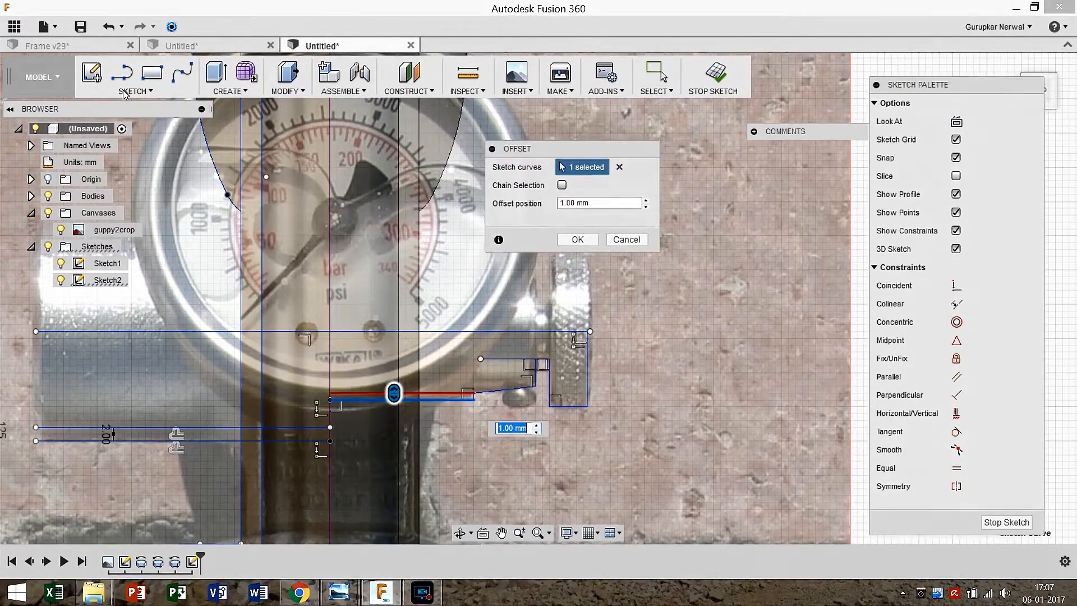
pyautogui.scroll(5, 477, 400)
pyautogui.click(467, 389)
pyautogui.click(502, 377)
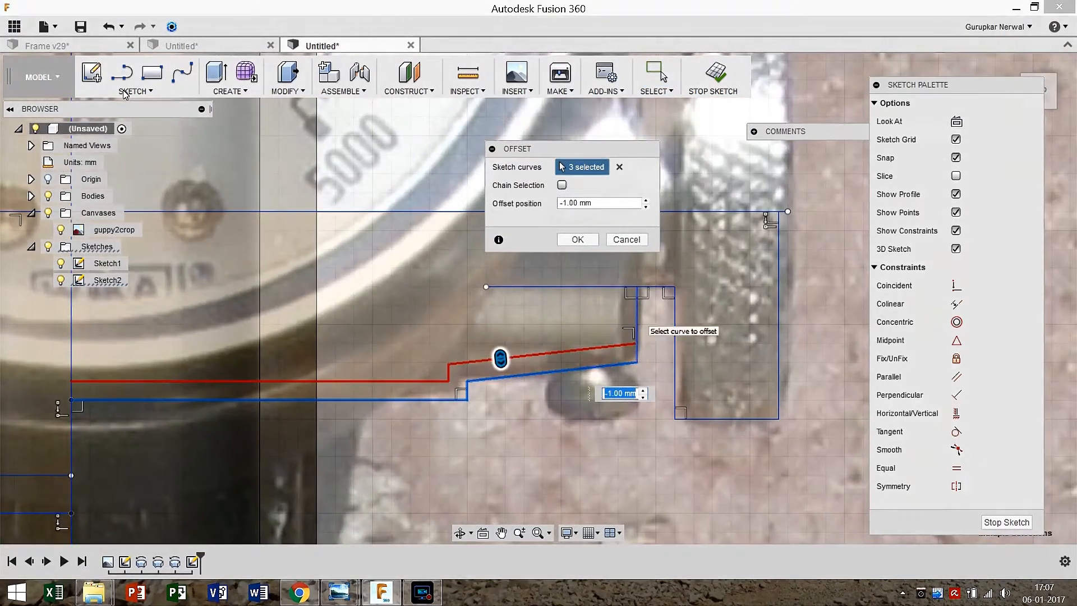
pyautogui.click(637, 331)
pyautogui.click(578, 240)
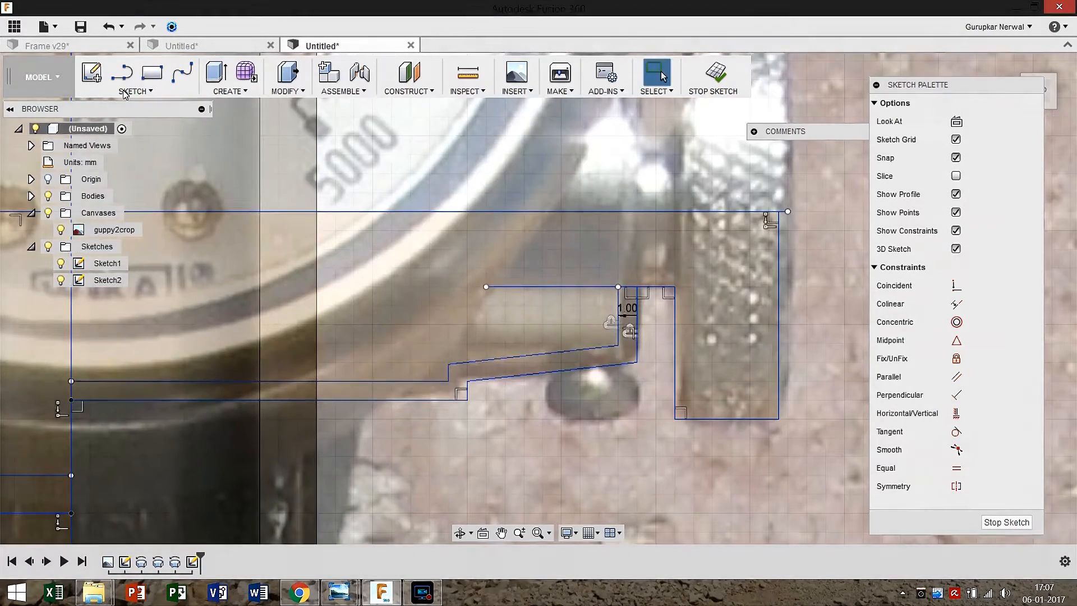
# Draw a 4 mm vertical line from the inner end of the knob's neck line to the centreline
pyautogui.moveTo(578, 252); pyautogui.dragTo(442, 280, button='middle')
pyautogui.press('o')
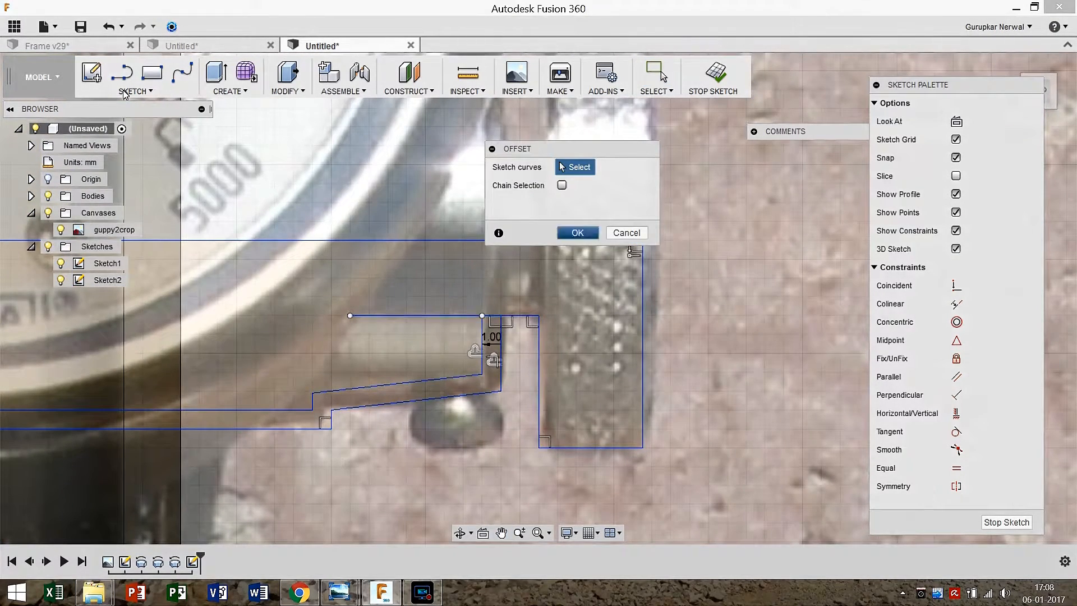
pyautogui.press('Escape')
pyautogui.click(122, 77)
pyautogui.click(350, 315)
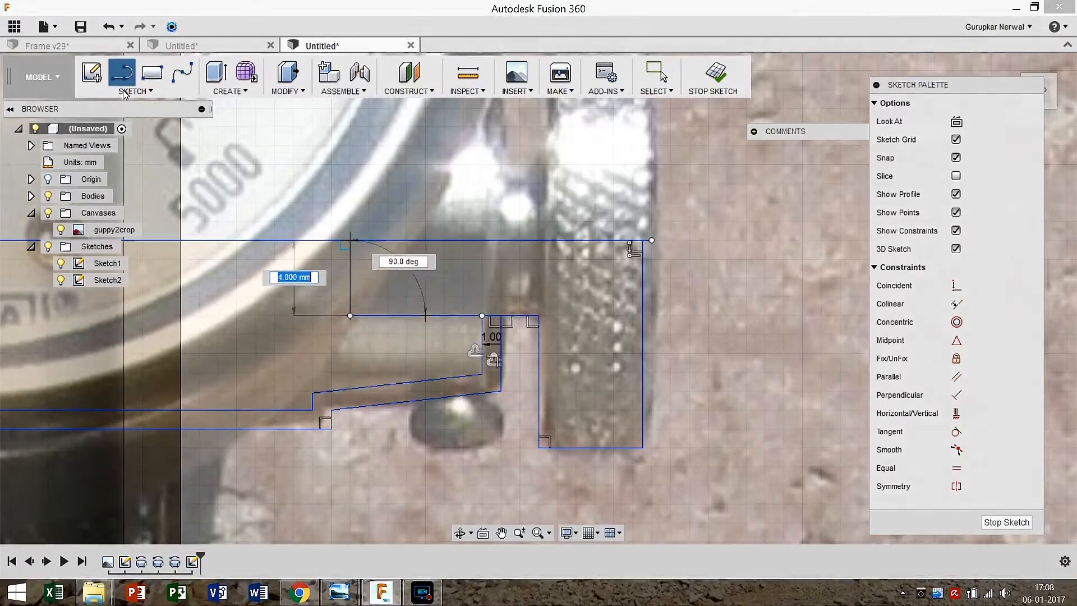
pyautogui.click(350, 240)
# Close the side port's wall profile with a short vertical line at its outer end
pyautogui.scroll(-5, 438, 348)
pyautogui.moveTo(163, 235); pyautogui.dragTo(342, 240, button='middle')
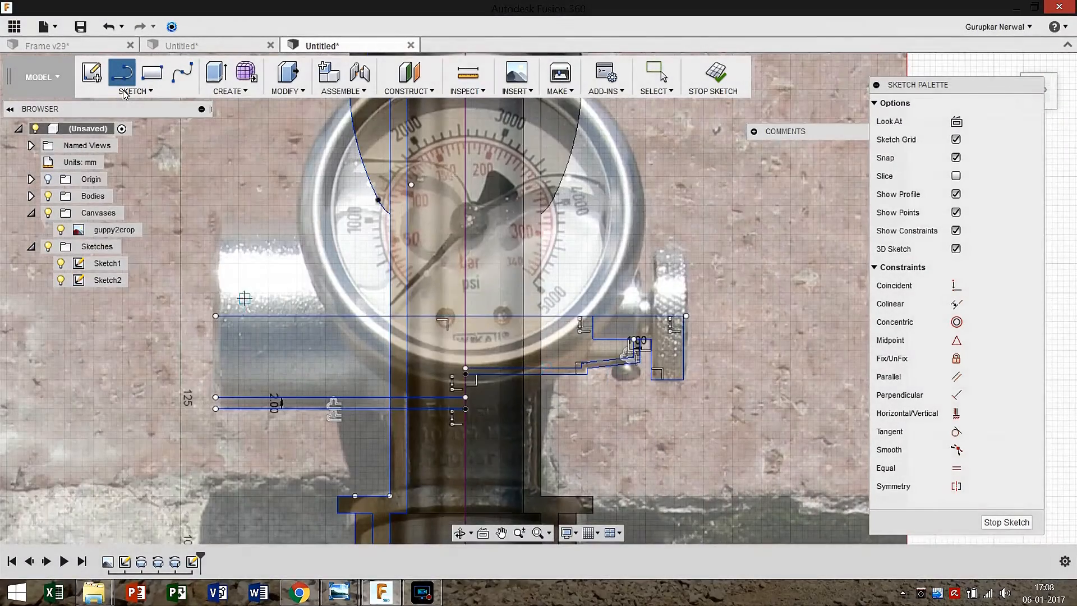
pyautogui.scroll(6, 213, 425)
pyautogui.click(221, 377)
pyautogui.click(221, 346)
# Hide the guppy2crop canvas and revolve the side port's wall profile -180 degrees about the horizontal centreline as a new body
pyautogui.scroll(-5, 221, 346)
pyautogui.moveTo(400, 339); pyautogui.dragTo(272, 376, button='middle')
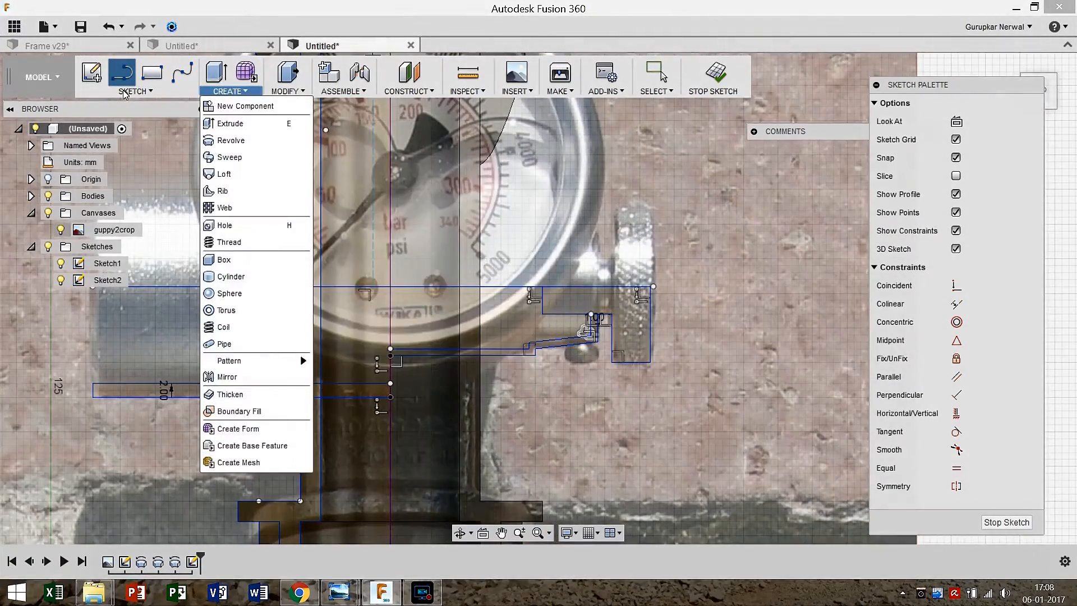
pyautogui.click(60, 230)
pyautogui.moveTo(230, 91)
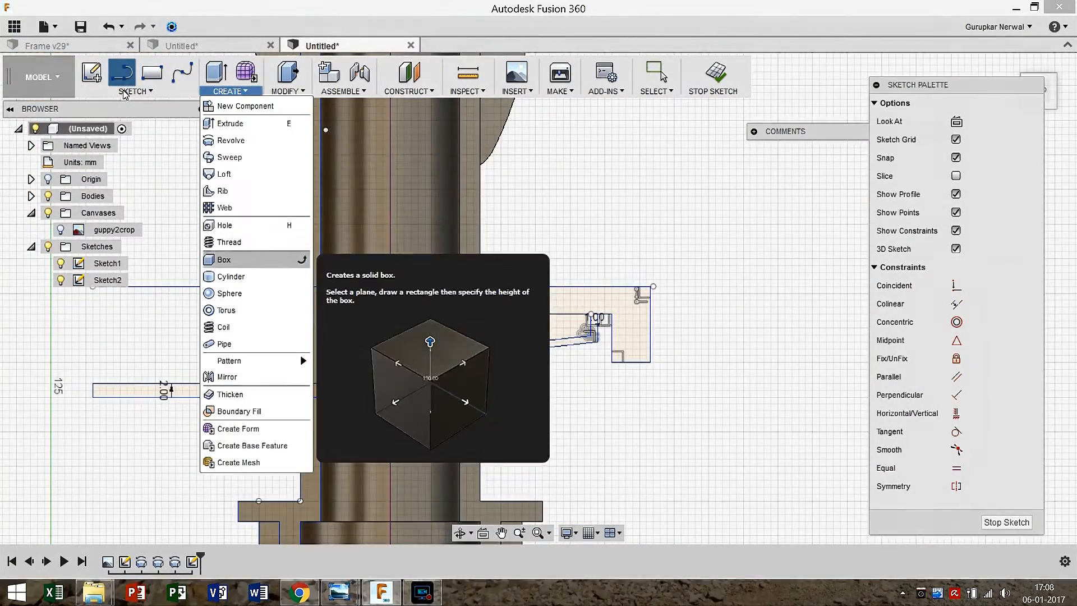
pyautogui.click(231, 140)
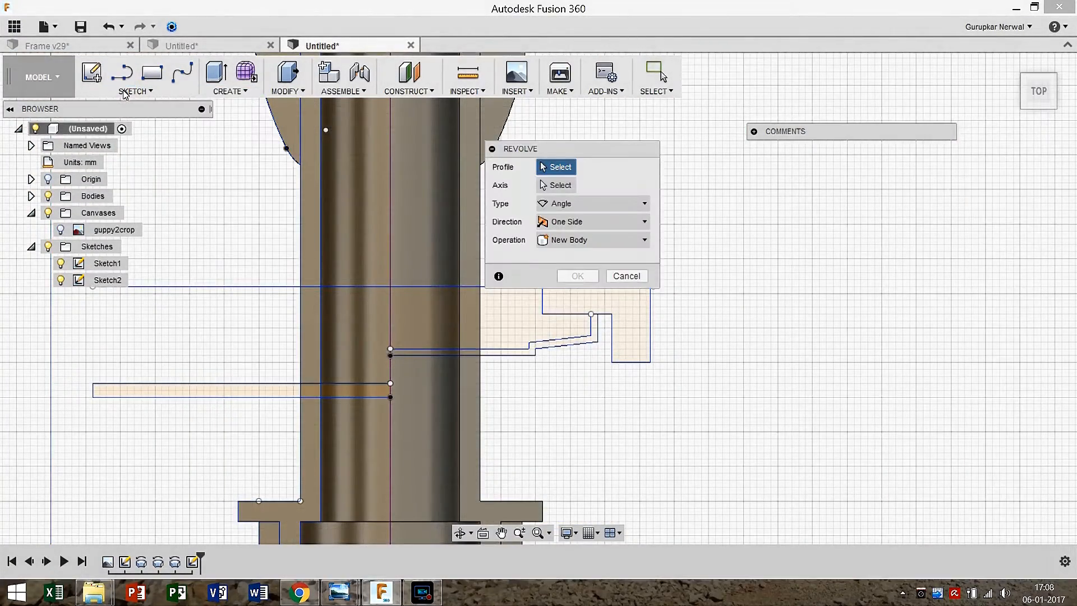
pyautogui.click(264, 390)
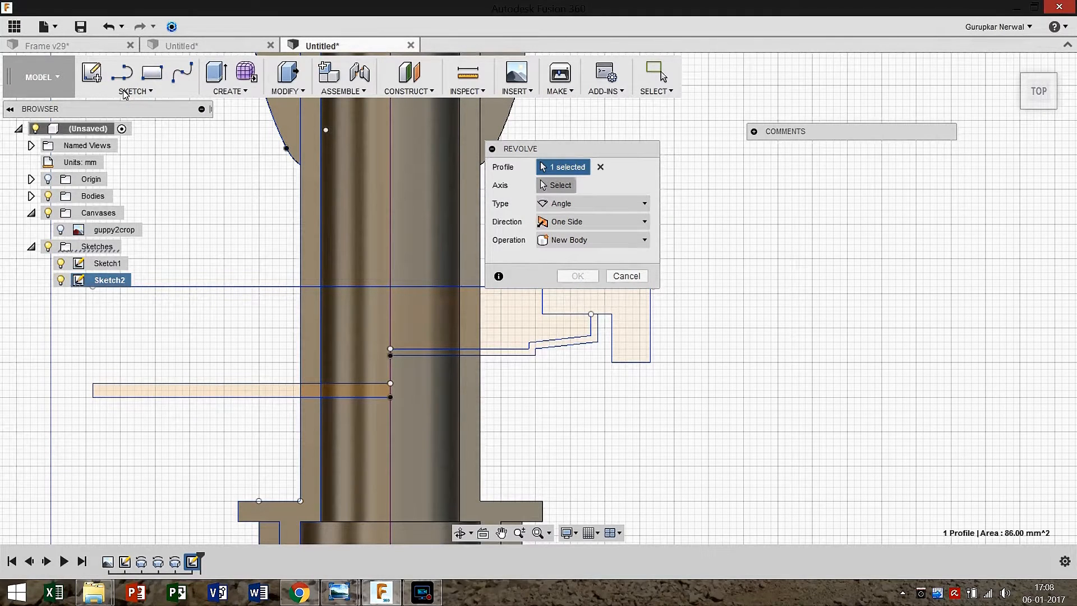
pyautogui.click(555, 185)
pyautogui.click(348, 286)
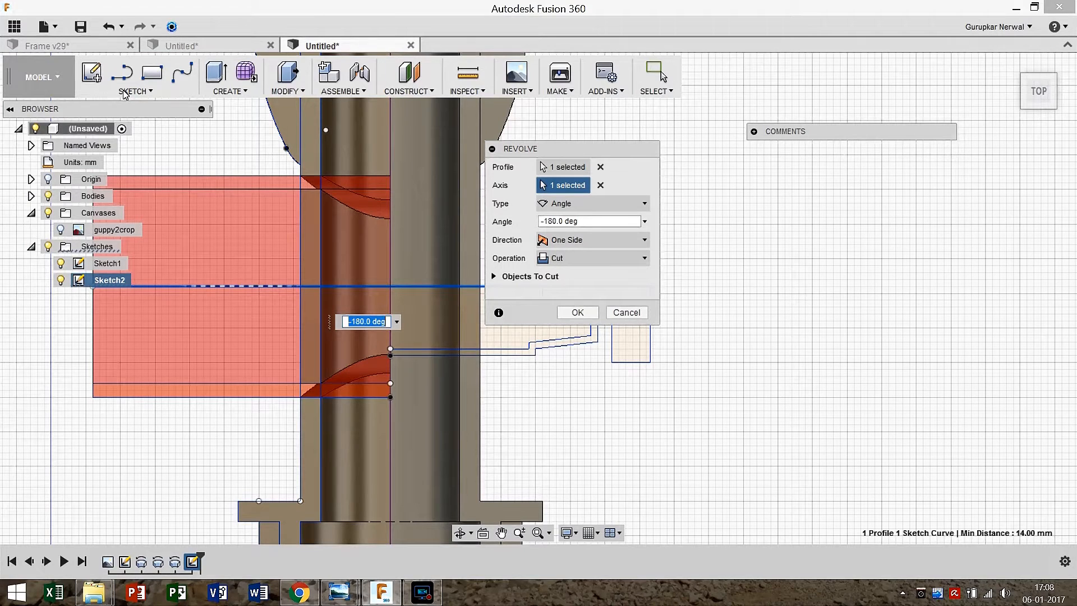
pyautogui.click(595, 258)
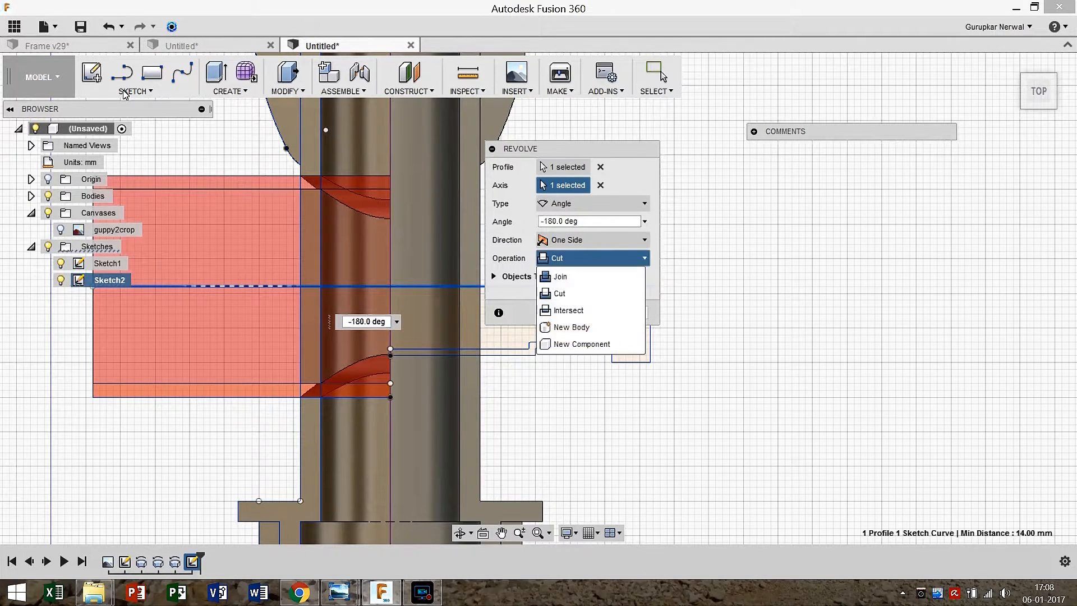
pyautogui.click(571, 327)
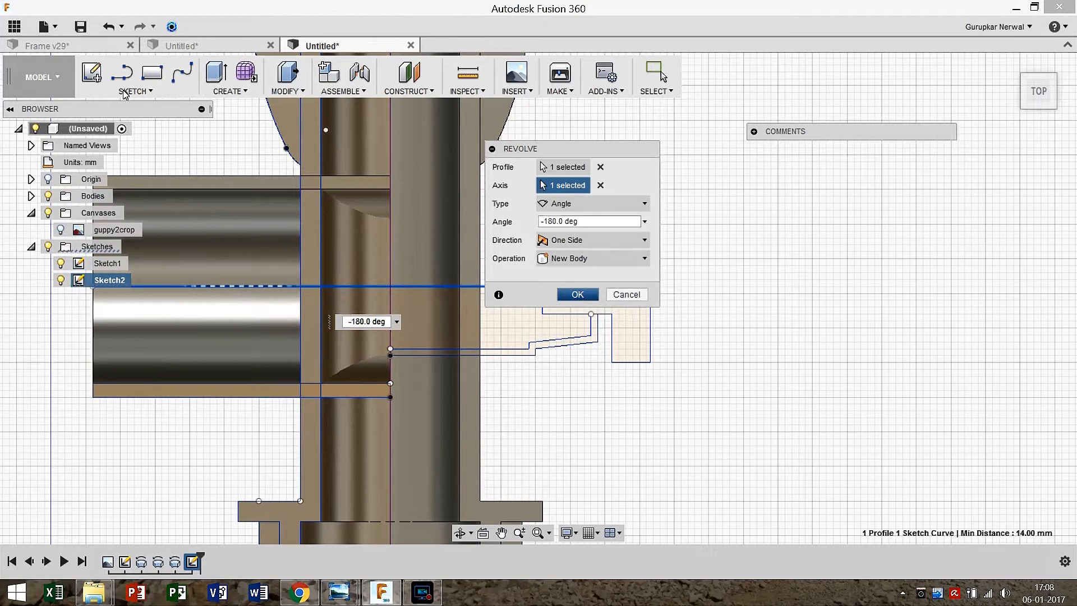
pyautogui.press('Return')
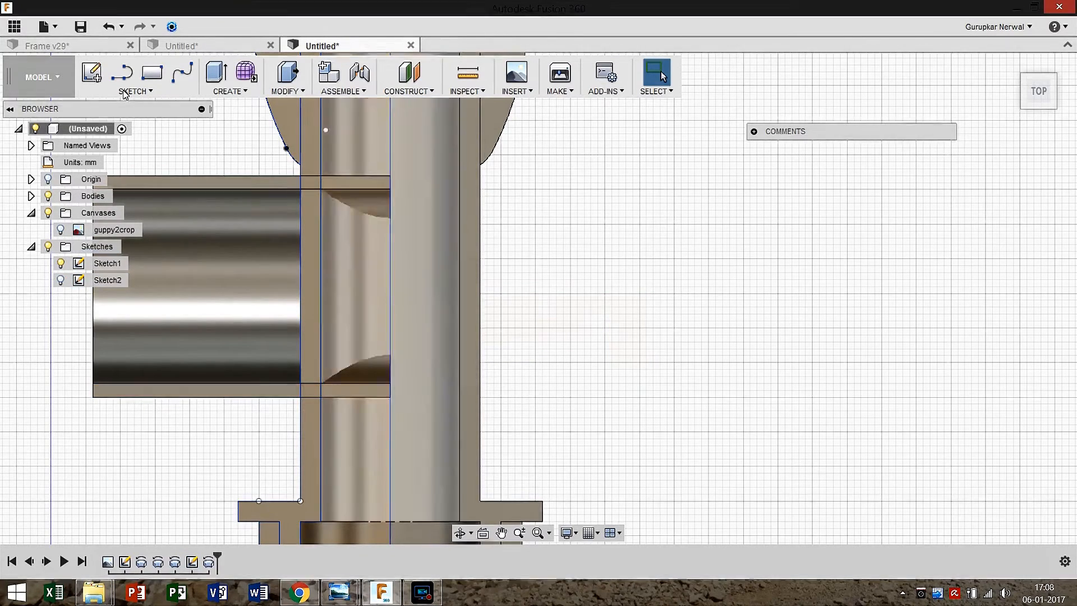
# Revolve the knurled knob and neck profile about the horizontal centreline as a new body
pyautogui.press('Return')
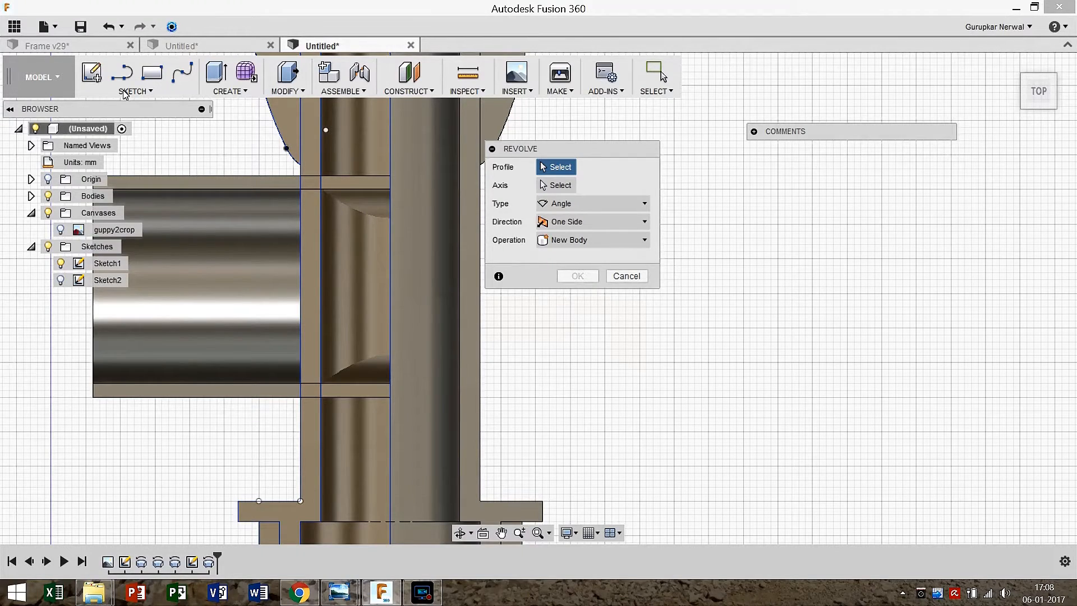
pyautogui.moveTo(393, 281); pyautogui.dragTo(324, 301, button='middle')
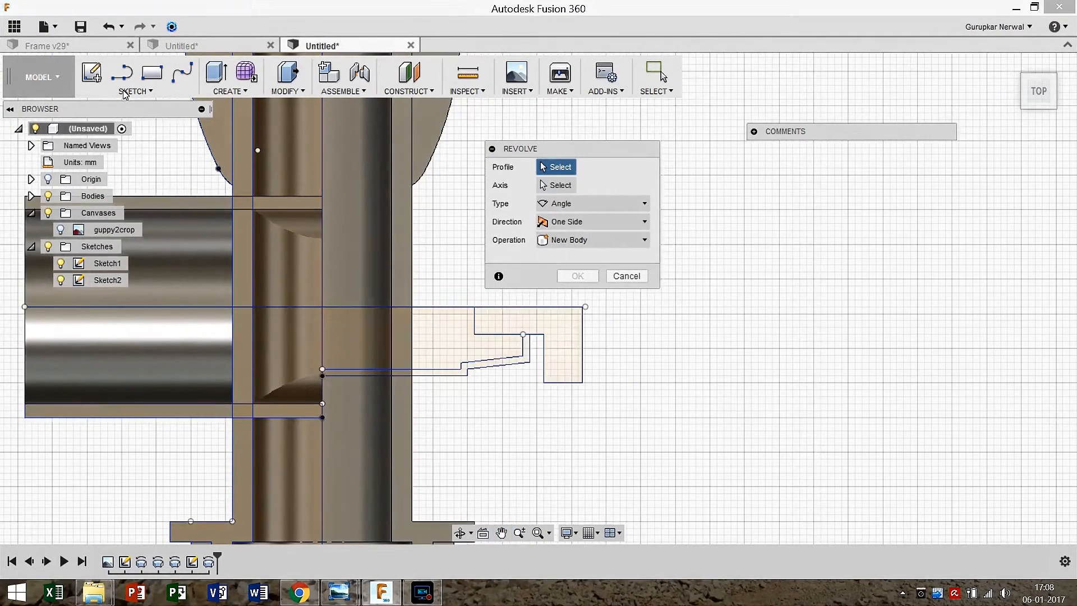
pyautogui.click(531, 325)
pyautogui.click(556, 185)
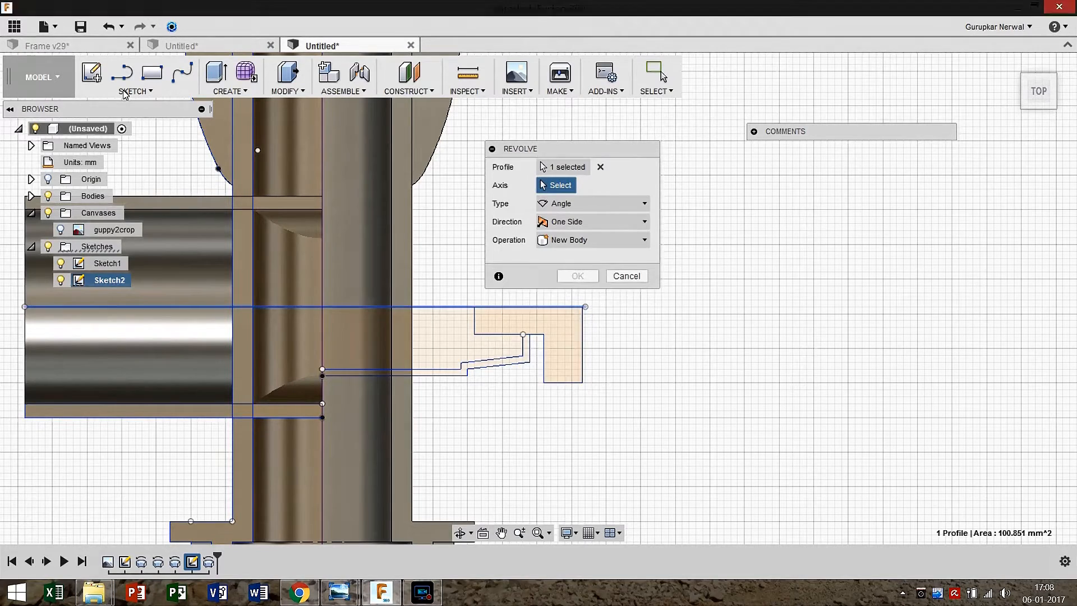
pyautogui.click(516, 307)
pyautogui.press('Return')
pyautogui.press('Return')
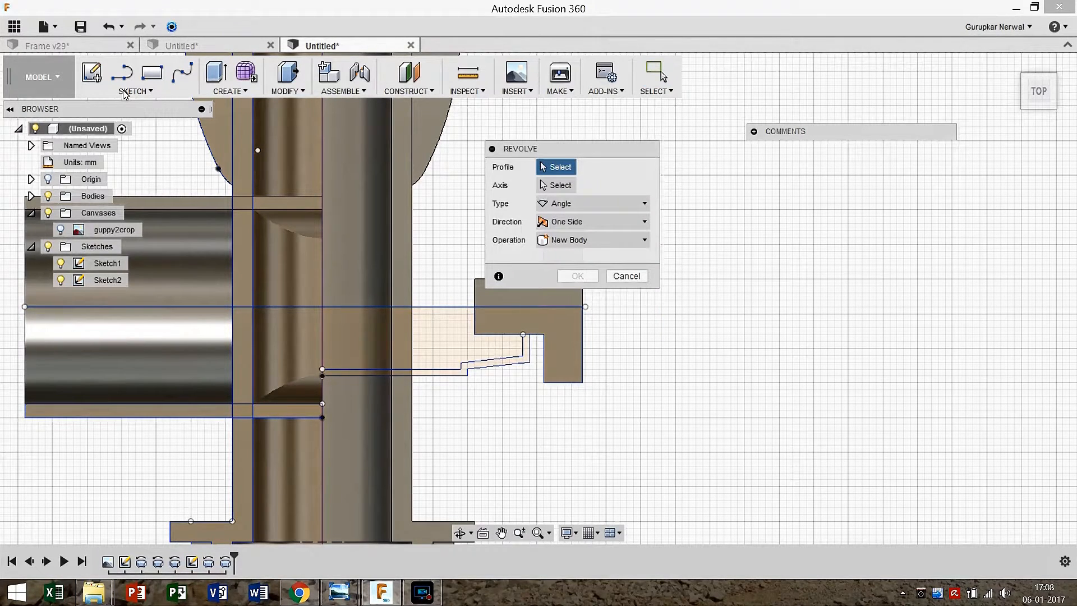
# Revolve the knob-side fitting's thin wall profile about the horizontal centreline
pyautogui.click(496, 362)
pyautogui.click(555, 185)
pyautogui.click(565, 307)
pyautogui.click(588, 258)
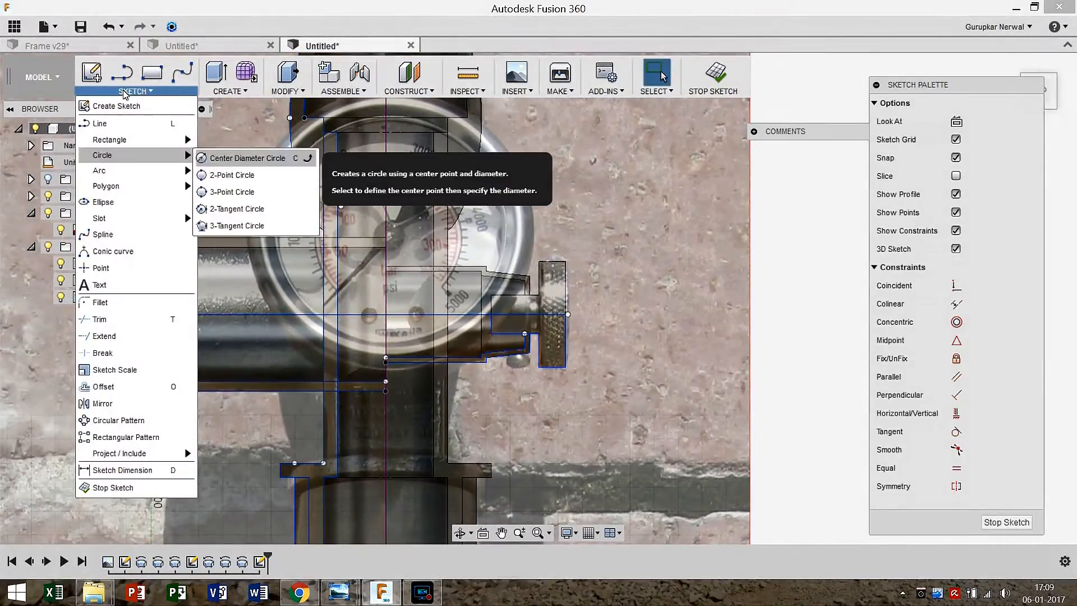
# Draw a 32 mm circle and a smaller concentric one through the port's inner wall edge, centred where the centreline crosses the tank axis, and finish the sketch
pyautogui.click(247, 158)
pyautogui.click(386, 314)
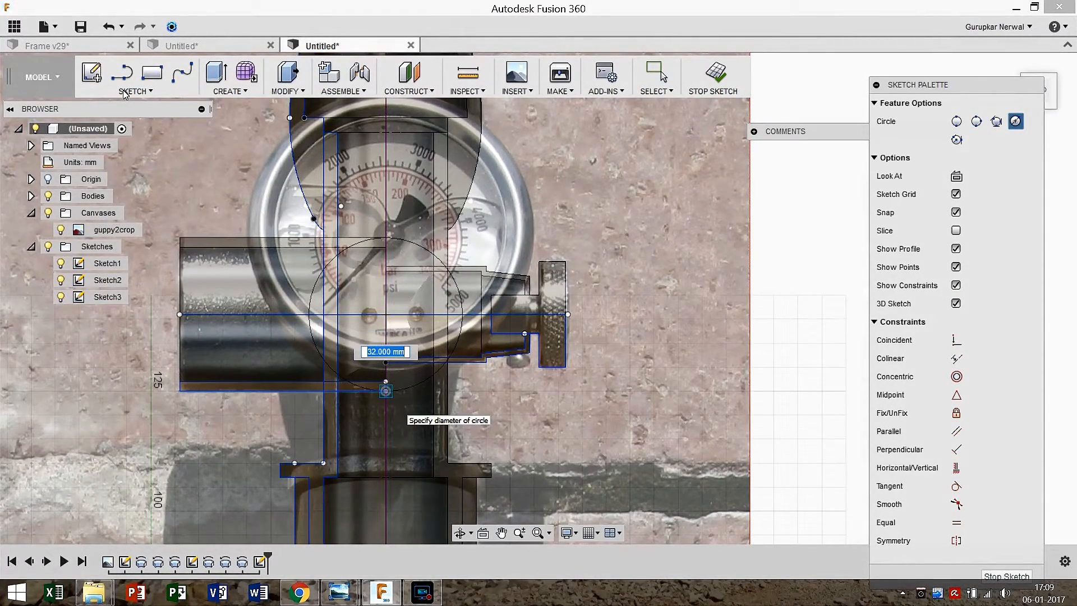
pyautogui.press('Return')
pyautogui.click(385, 314)
pyautogui.click(386, 381)
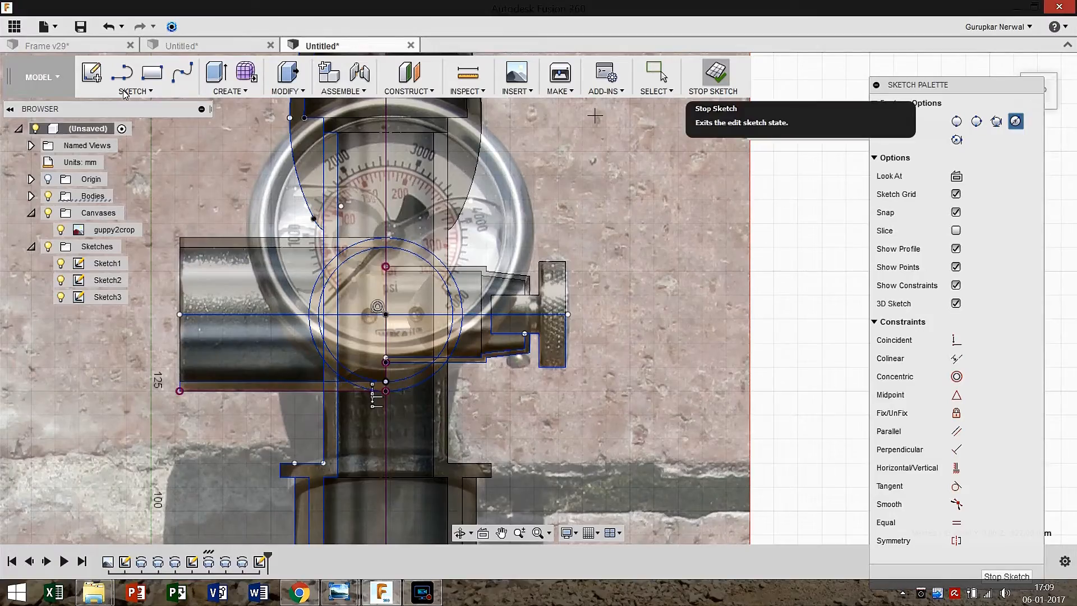
pyautogui.click(713, 78)
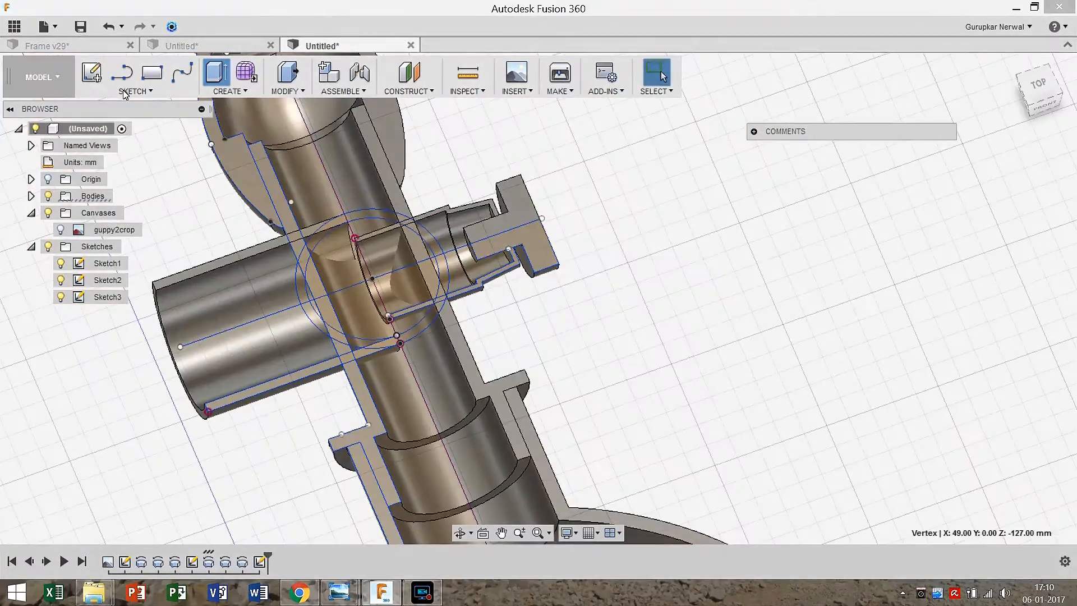
# Extrude the ring profile between the two concentric circles -24 mm as a new body
pyautogui.click(216, 73)
pyautogui.click(315, 312)
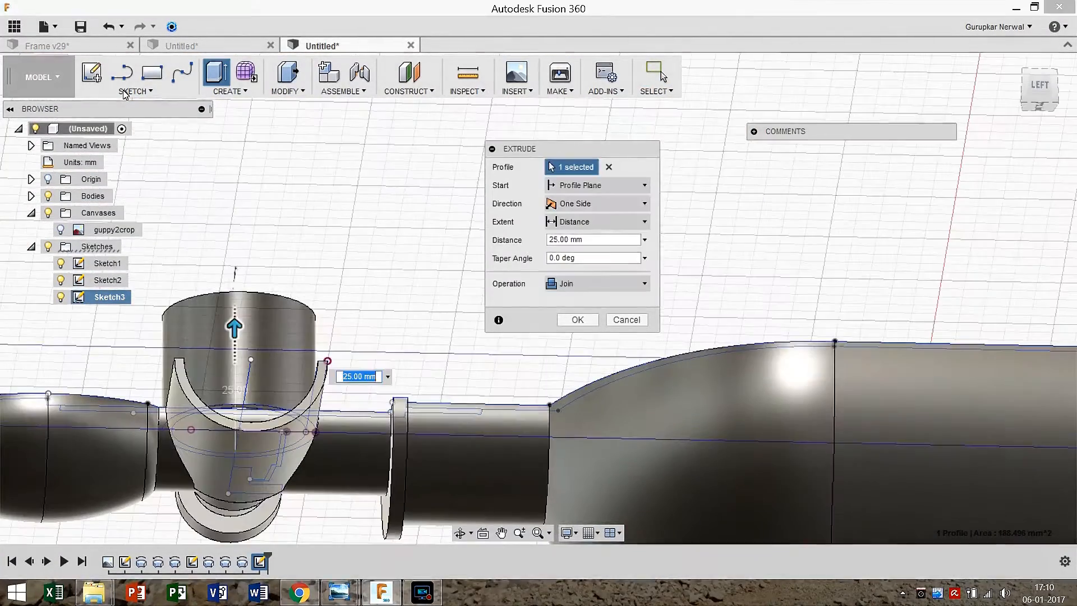
pyautogui.write('-10')
pyautogui.press('Return')
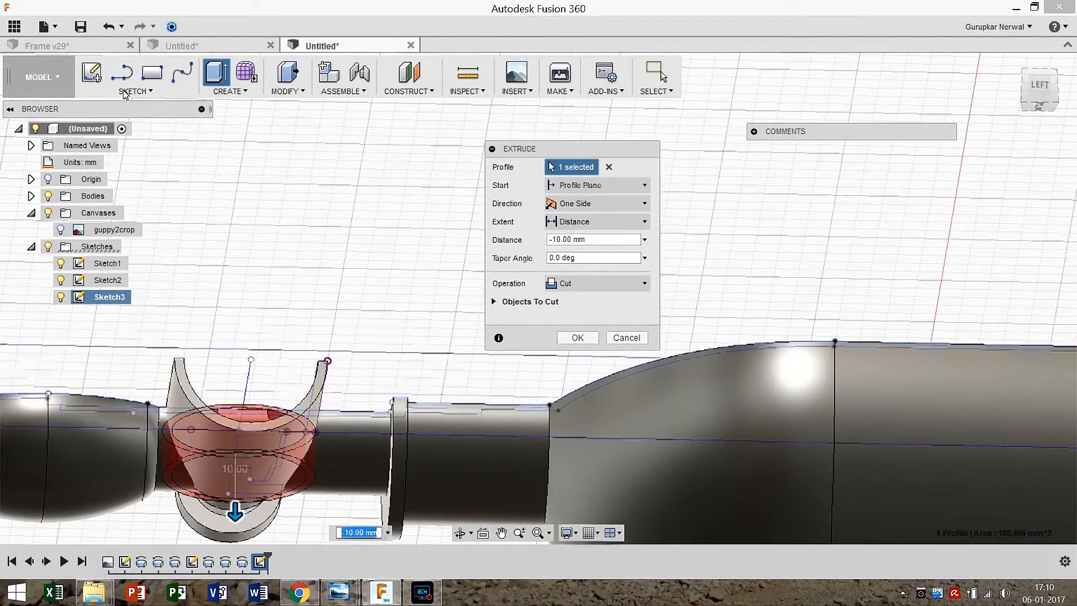
pyautogui.click(1039, 85)
pyautogui.scroll(3, 219, 438)
pyautogui.moveTo(219, 438); pyautogui.dragTo(421, 412, button='middle')
pyautogui.moveTo(470, 374); pyautogui.dragTo(469, 497)
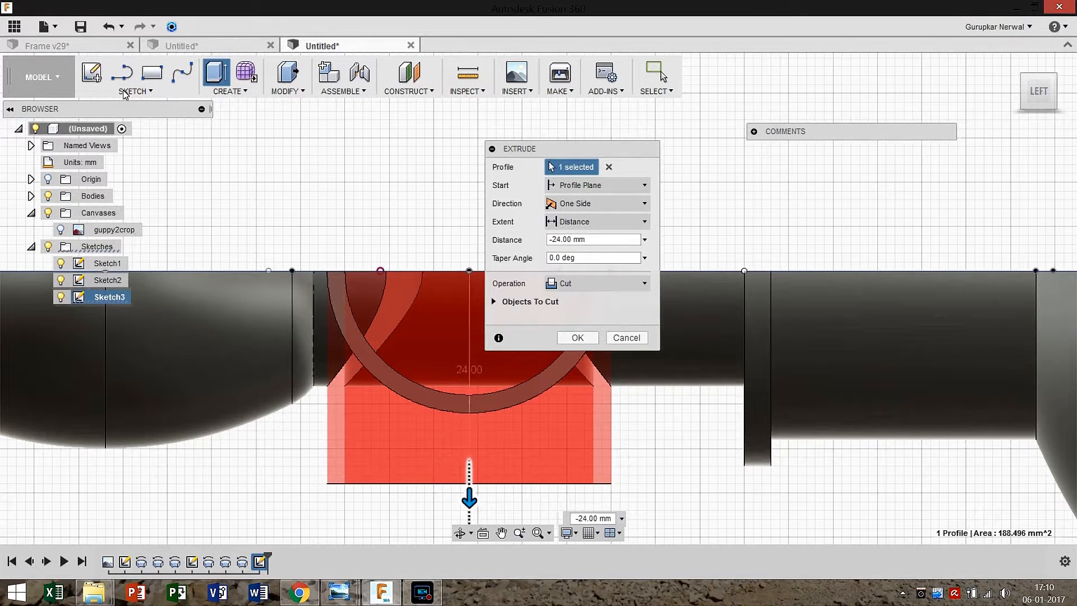
pyautogui.click(597, 284)
pyautogui.click(580, 352)
pyautogui.click(591, 337)
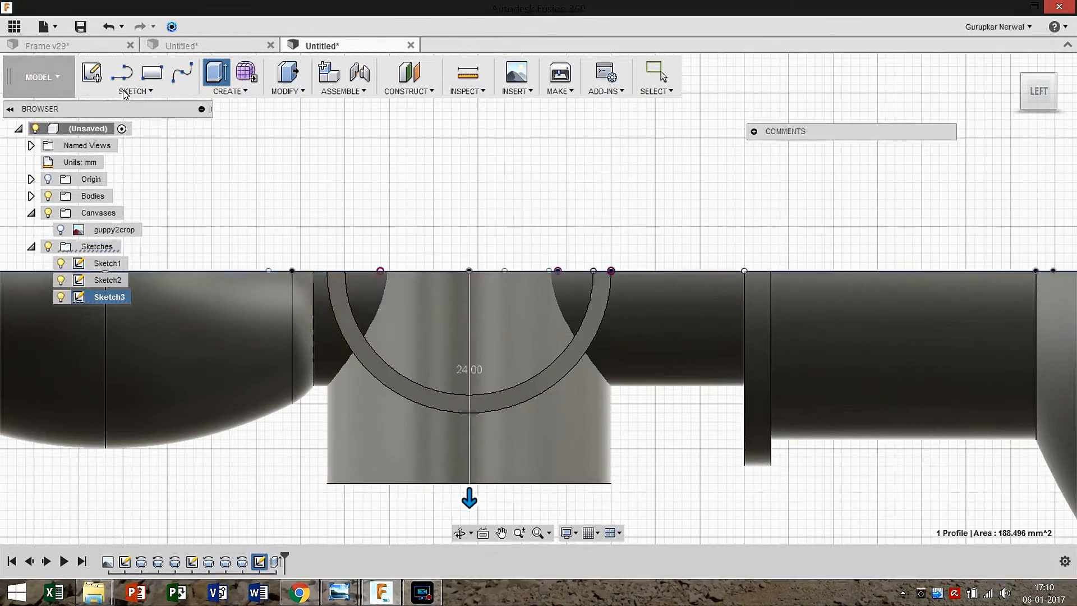
# Start a sketch on the vertical plane through the tank axis and project the extruded ring's centre point into it
pyautogui.scroll(-5, 561, 341)
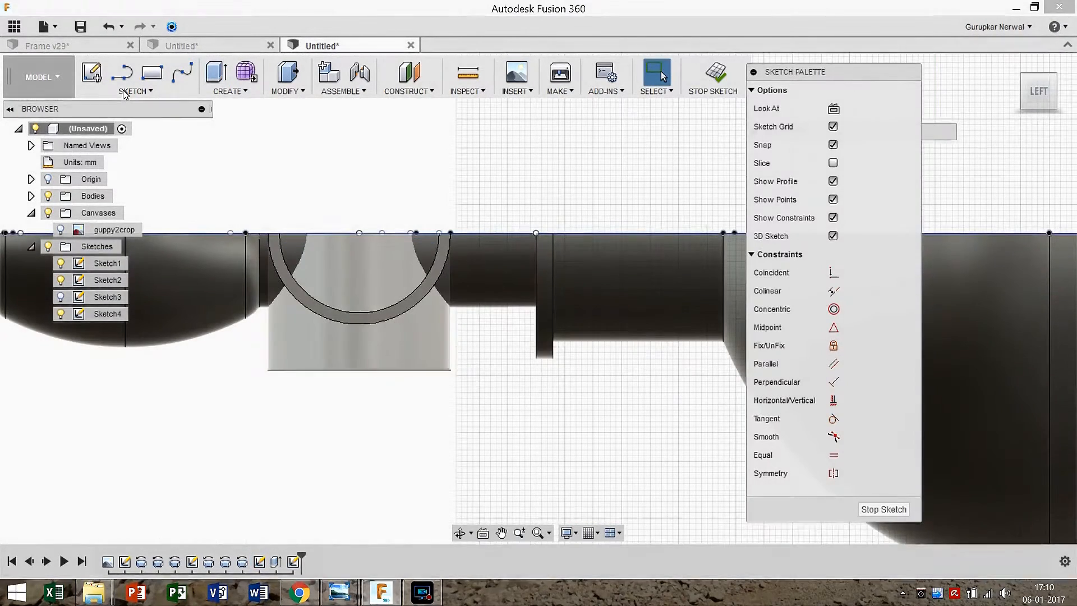
pyautogui.click(125, 93)
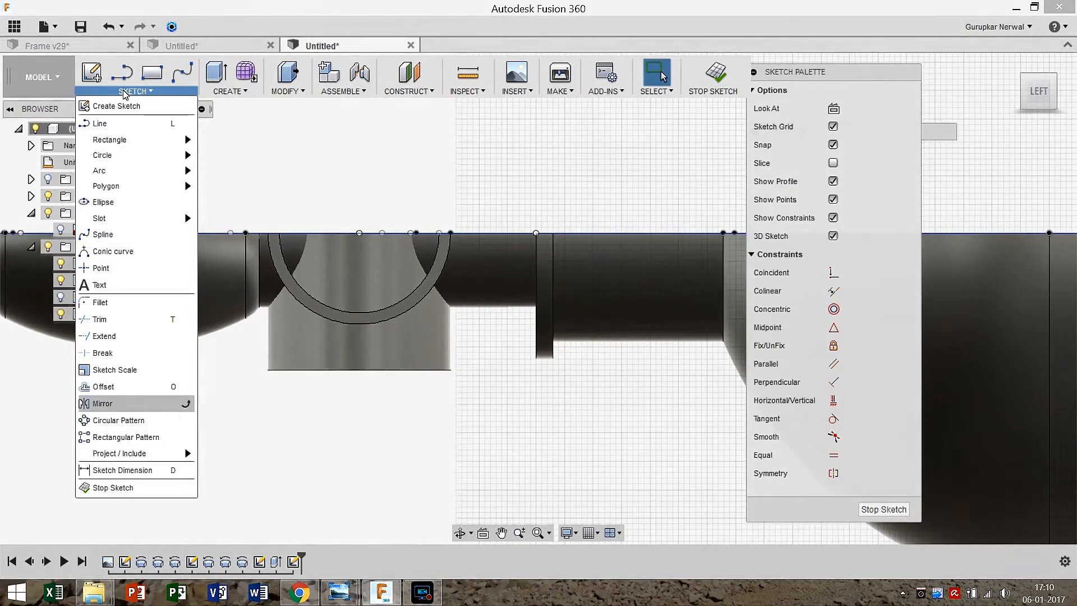
pyautogui.moveTo(120, 446)
pyautogui.click(218, 446)
pyautogui.scroll(3, 353, 327)
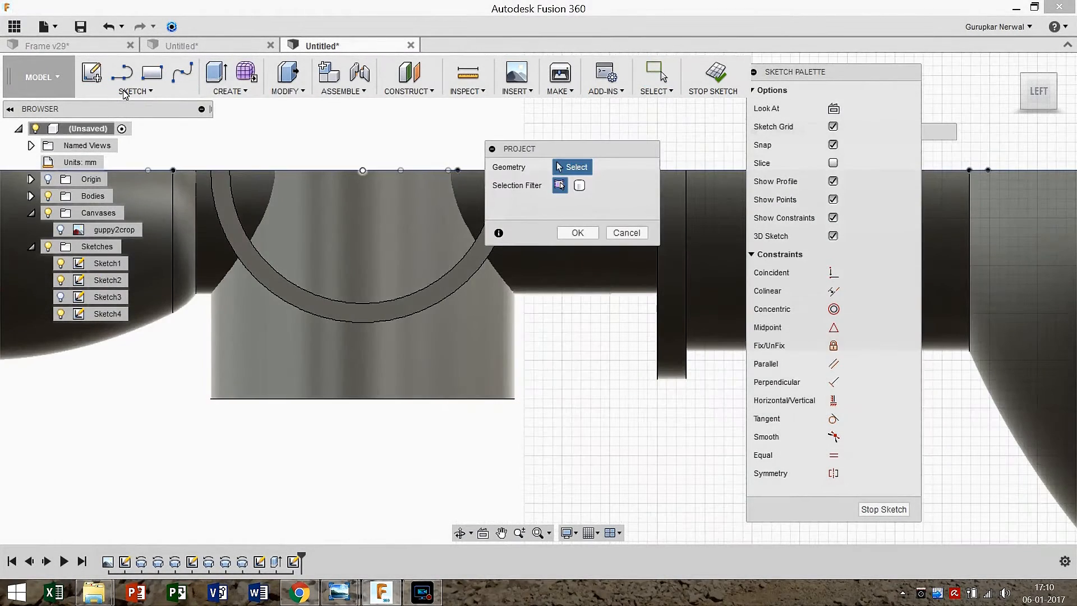
pyautogui.click(363, 170)
pyautogui.click(577, 233)
# Draw a vertical axis line from the projected centre and an L-shaped outer housing profile running sideways from the ring's end and down
pyautogui.click(122, 73)
pyautogui.click(362, 170)
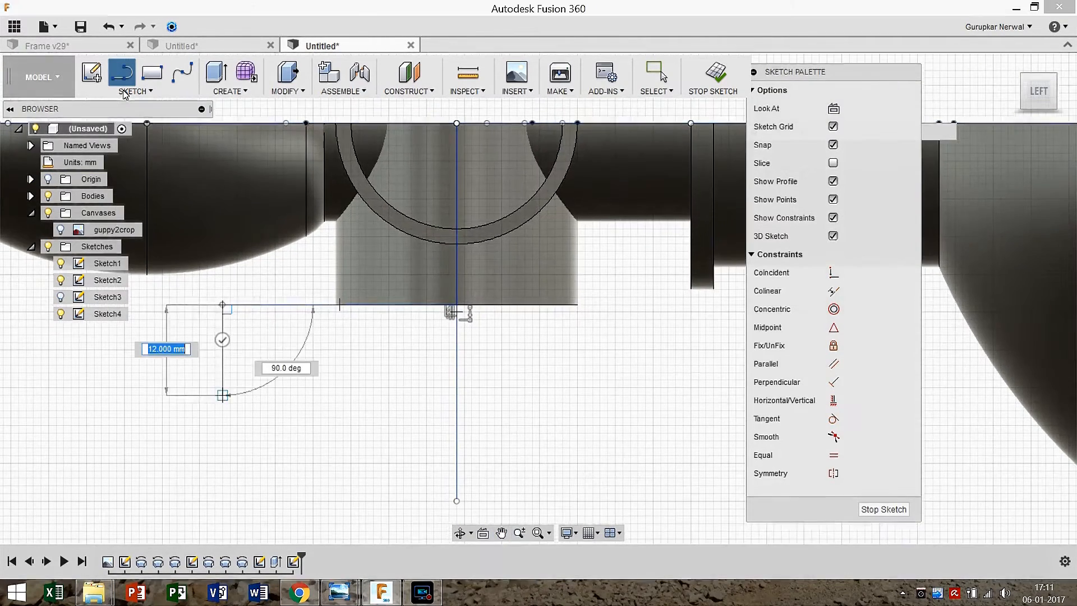
pyautogui.click(223, 402)
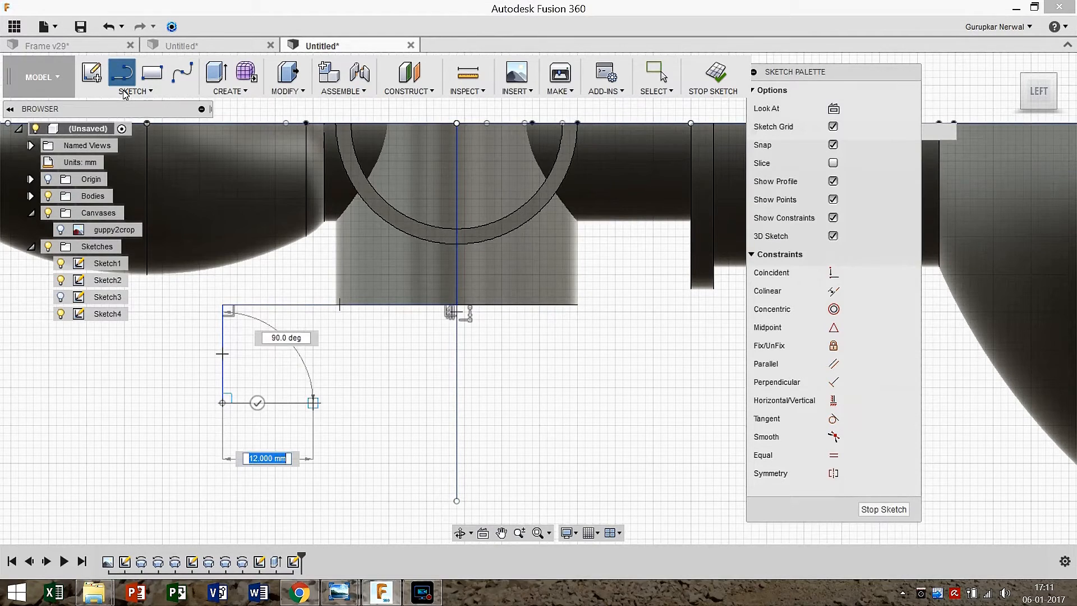
pyautogui.press('Escape')
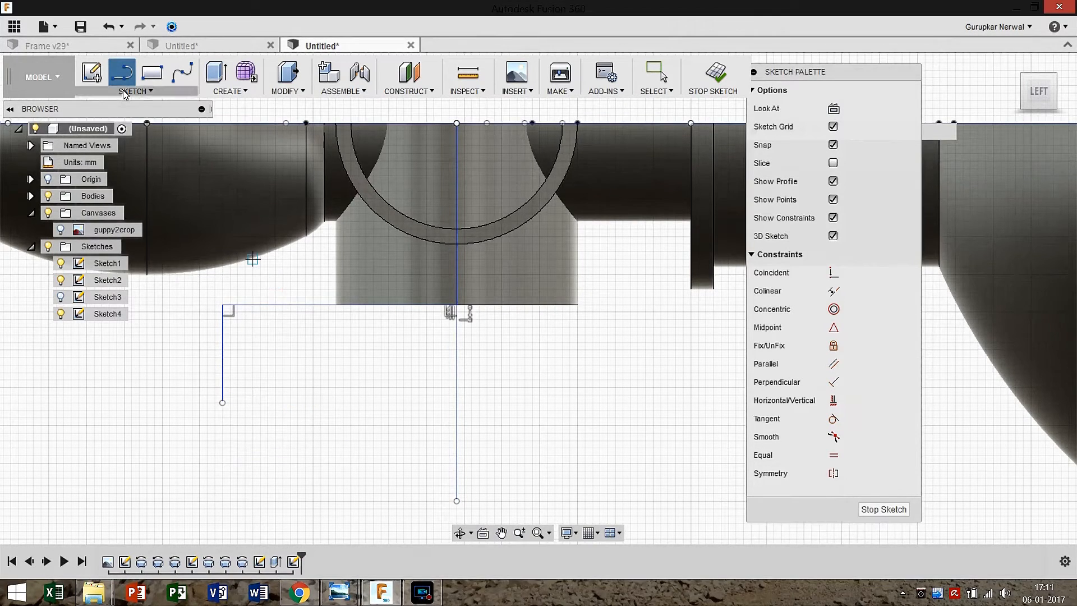
# Offset the two outer housing lines 2 mm inward to form the wall
pyautogui.click(132, 91)
pyautogui.click(138, 352)
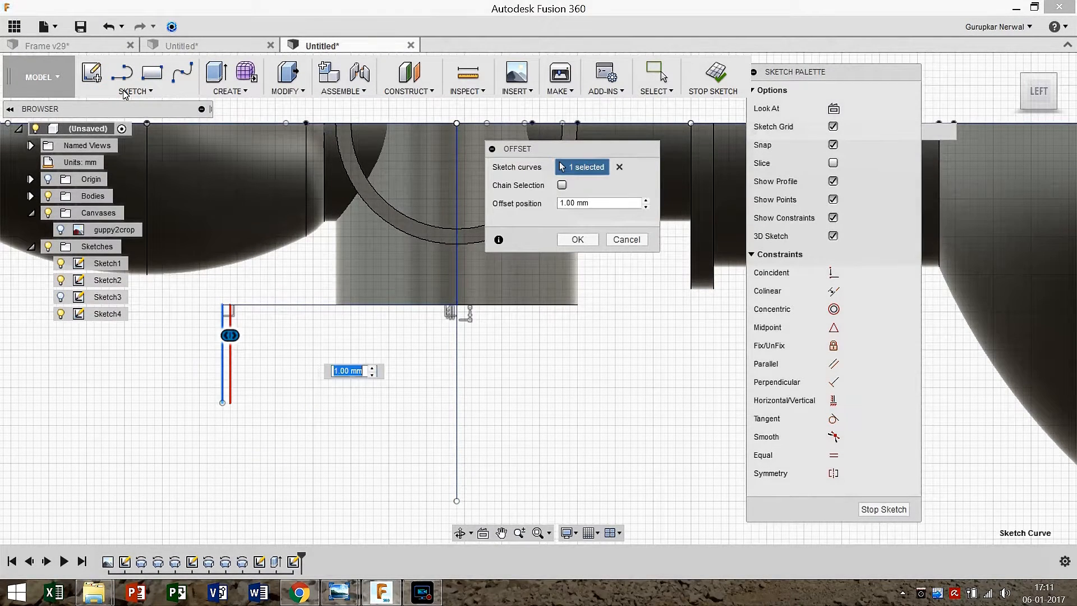
pyautogui.click(261, 304)
pyautogui.write('2')
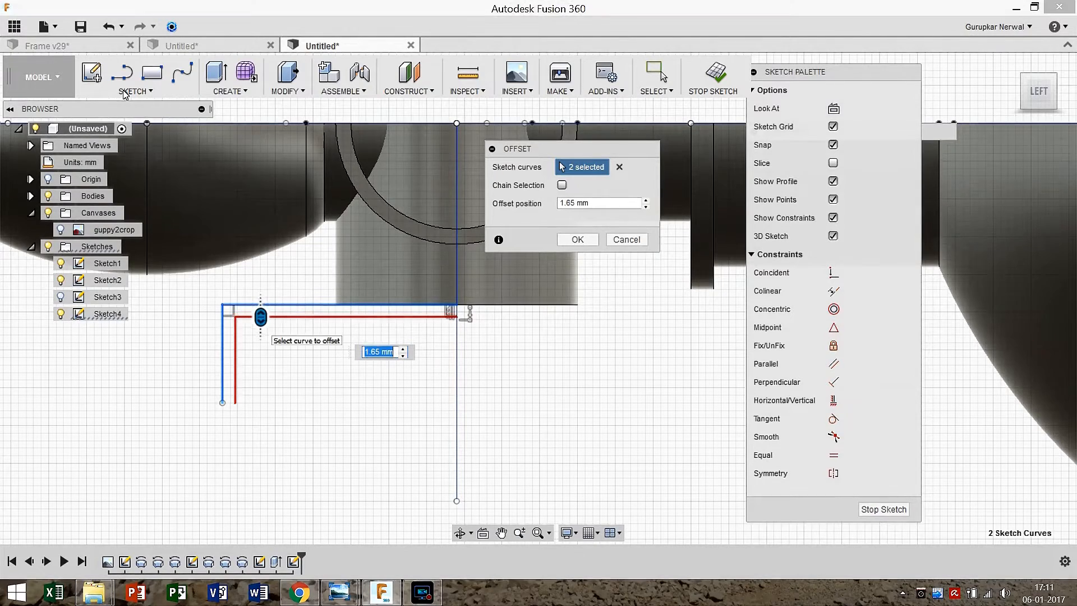
pyautogui.press('Return')
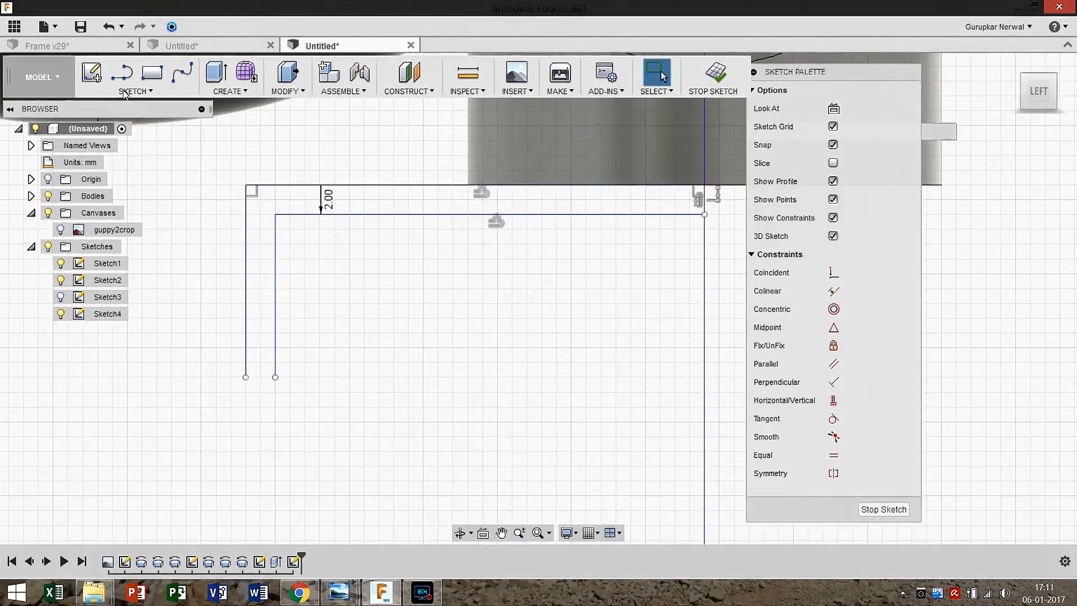
# Round off the open end of the housing wall with a two-point circle, trimming away its half inside the wall
pyautogui.click(125, 92)
pyautogui.moveTo(134, 170)
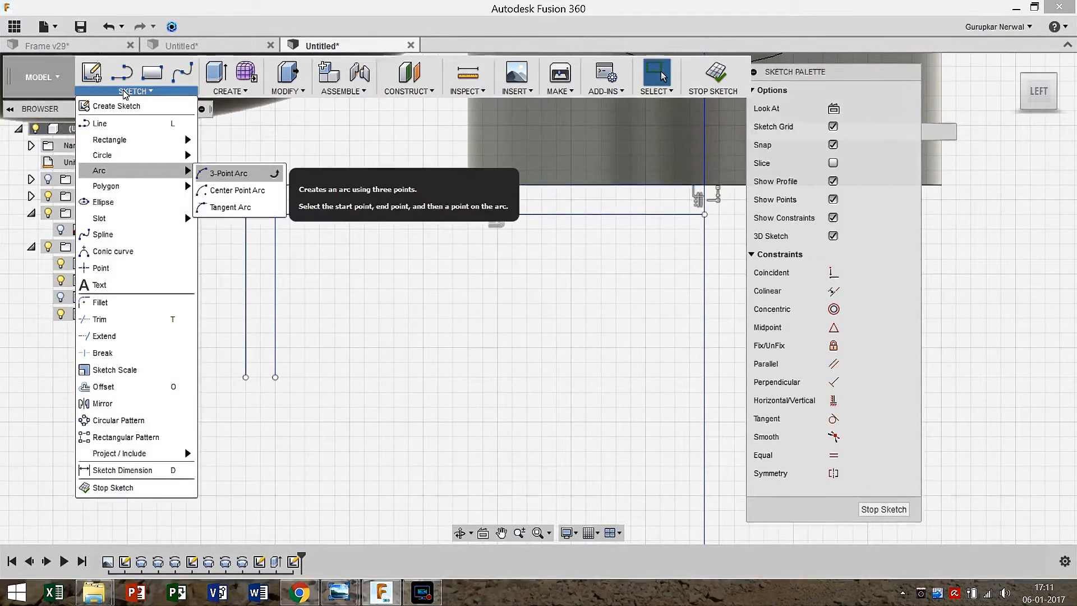
pyautogui.moveTo(134, 140)
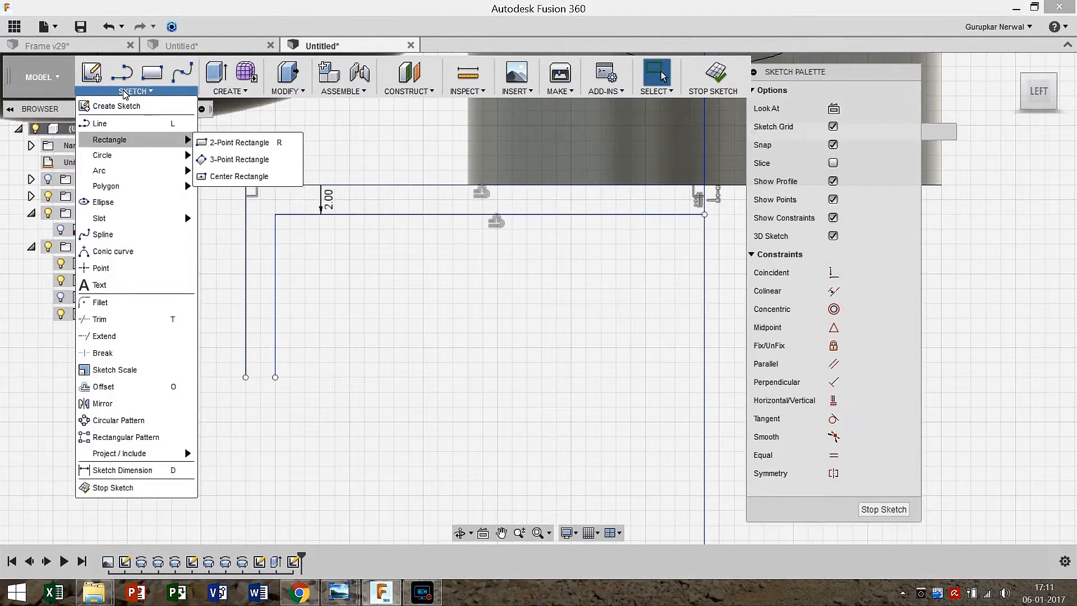
pyautogui.moveTo(102, 155)
pyautogui.click(238, 173)
pyautogui.click(245, 377)
pyautogui.click(275, 377)
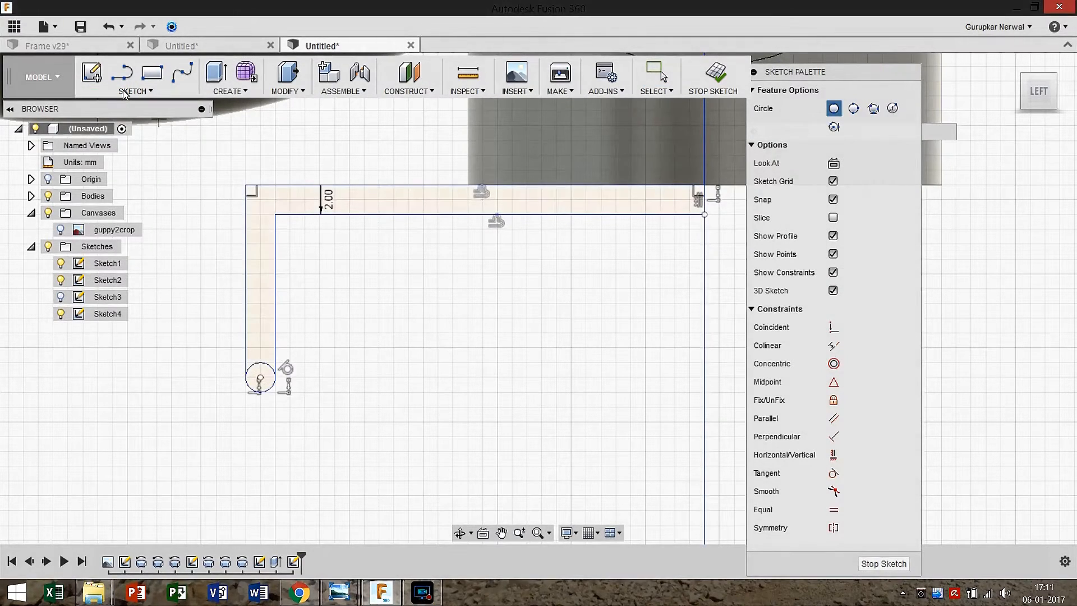
pyautogui.click(124, 91)
pyautogui.click(101, 318)
pyautogui.click(260, 362)
pyautogui.click(122, 76)
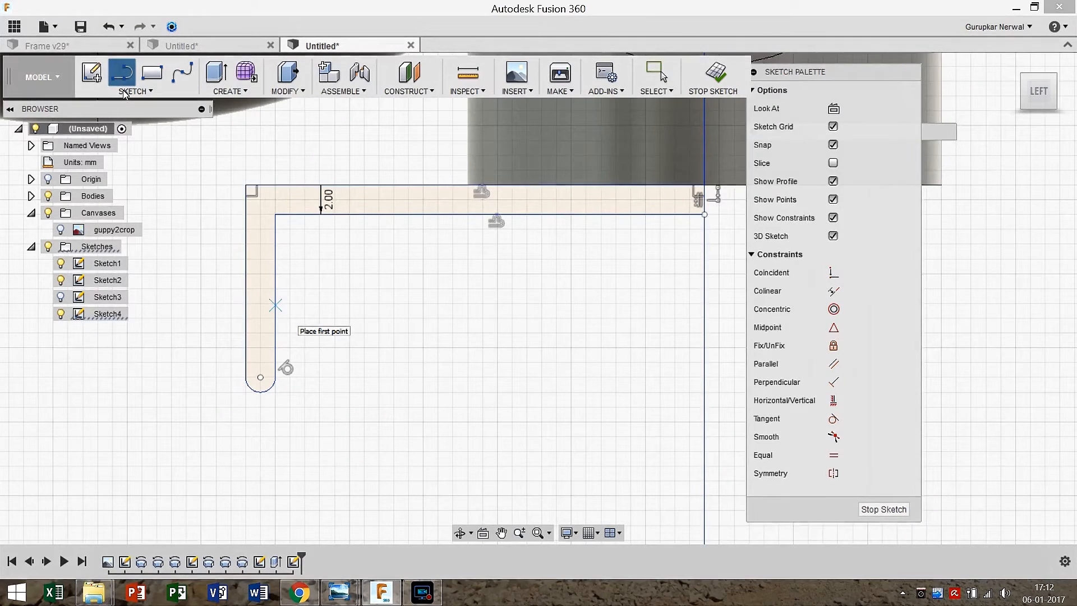
pyautogui.click(275, 304)
pyautogui.click(704, 304)
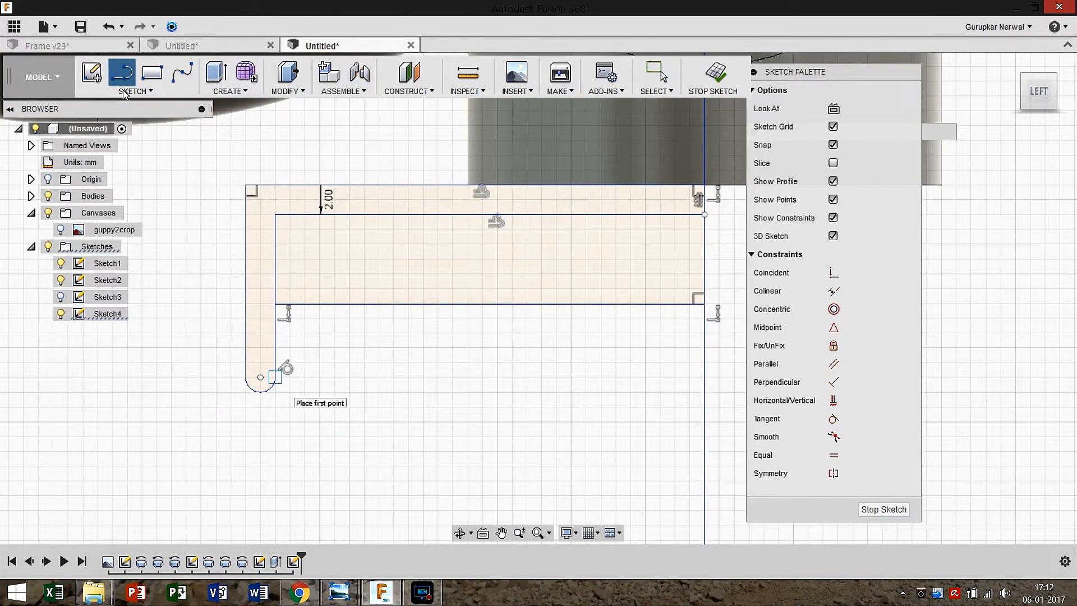
pyautogui.hotkey('ctrl', 'z')
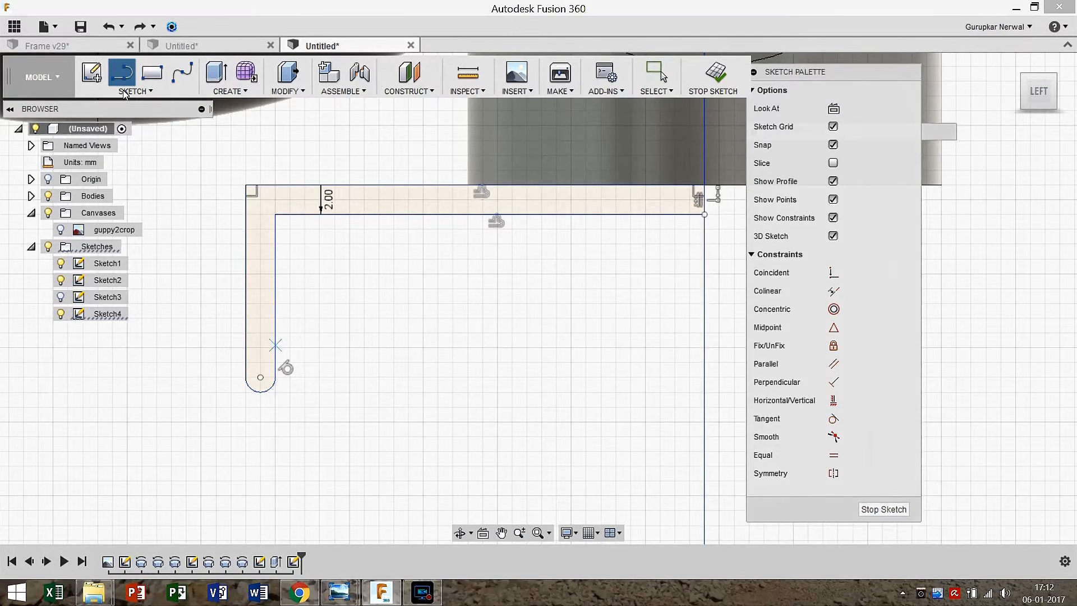
# Draw two 29 mm horizontal lines from the inner wall to the axis, one at the rounded end and one just above, and finish the sketch
pyautogui.click(276, 342)
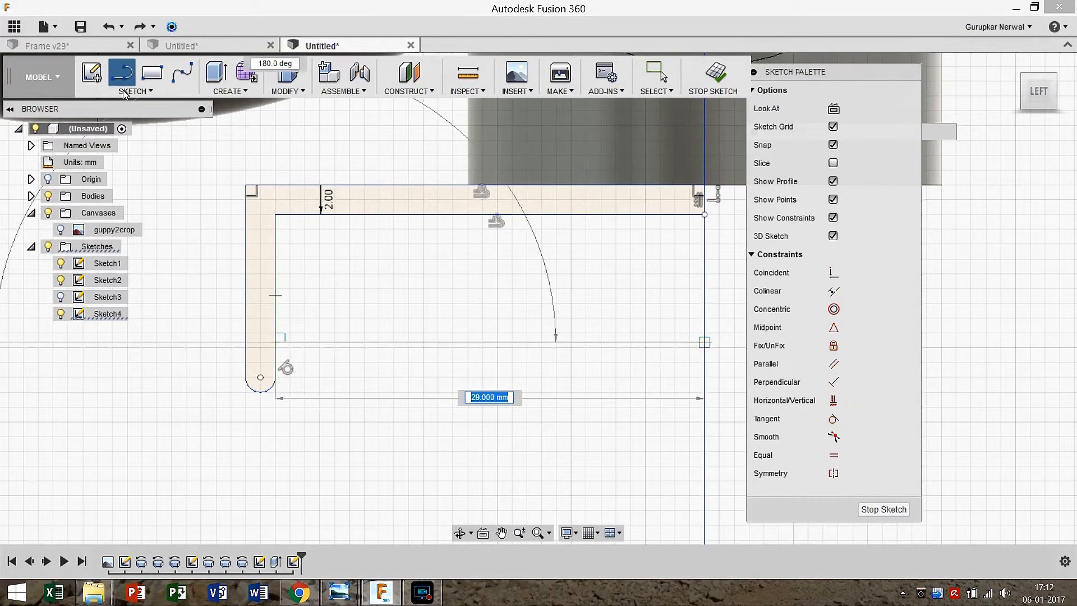
pyautogui.click(705, 341)
pyautogui.click(275, 377)
pyautogui.click(704, 377)
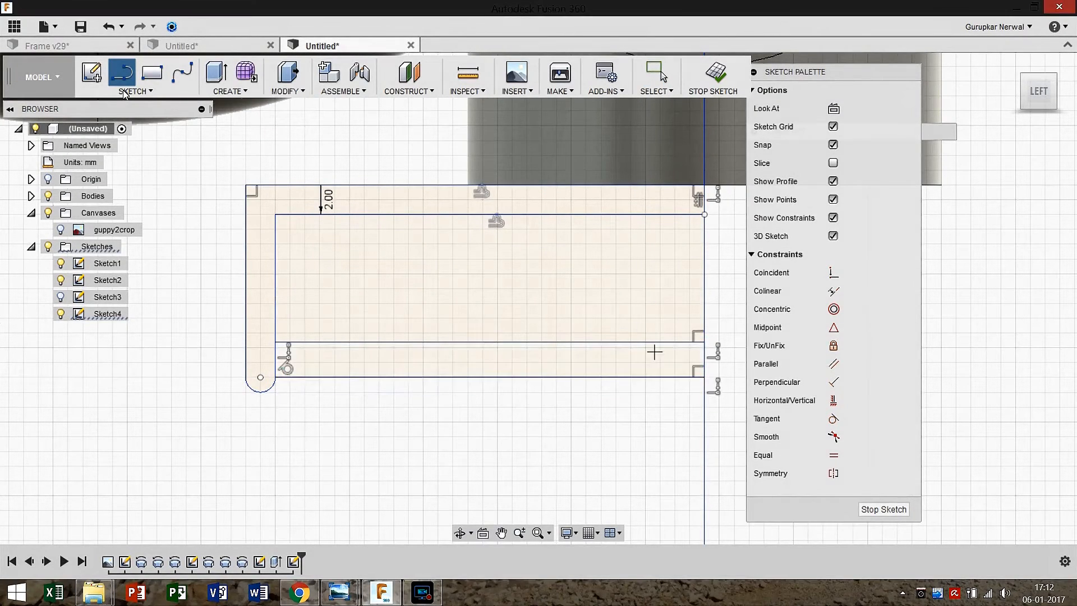
pyautogui.click(884, 509)
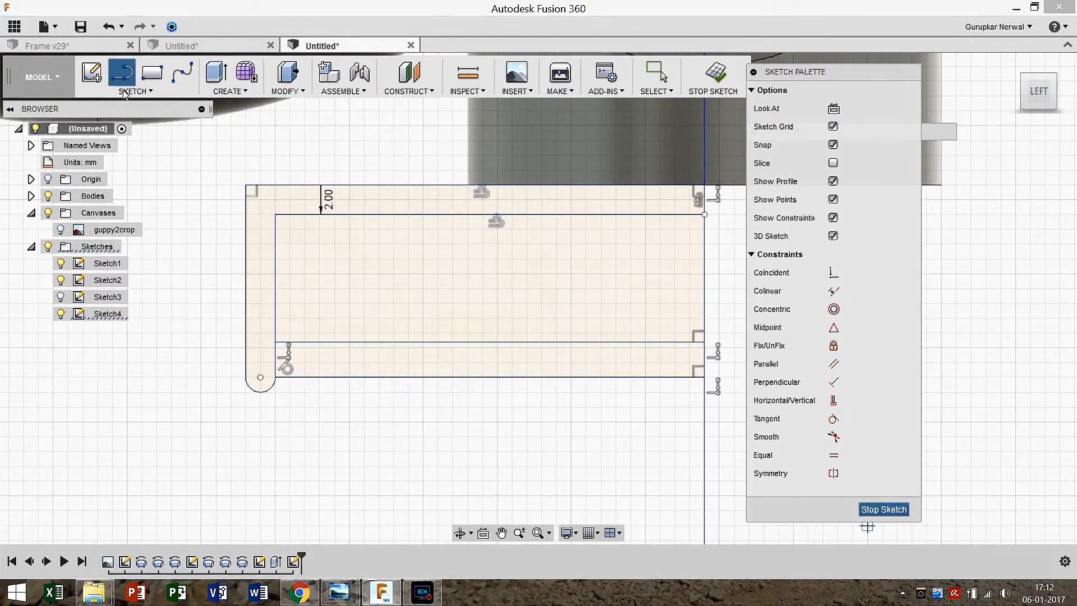
# Reopen the gauge housing sketch and fillet the wall's inner corner with a 3 mm radius
pyautogui.scroll(-5, 480, 454)
pyautogui.moveTo(480, 453); pyautogui.dragTo(471, 440, button='middle')
pyautogui.scroll(5, 417, 374)
pyautogui.doubleClick(292, 561)
pyautogui.moveTo(196, 314); pyautogui.dragTo(510, 323, button='middle')
pyautogui.scroll(10, 305, 301)
pyautogui.scroll(3, 227, 323)
pyautogui.click(276, 331)
pyautogui.click(348, 274)
pyautogui.scroll(-4, 359, 284)
pyautogui.moveTo(359, 283); pyautogui.dragTo(369, 287, button='middle')
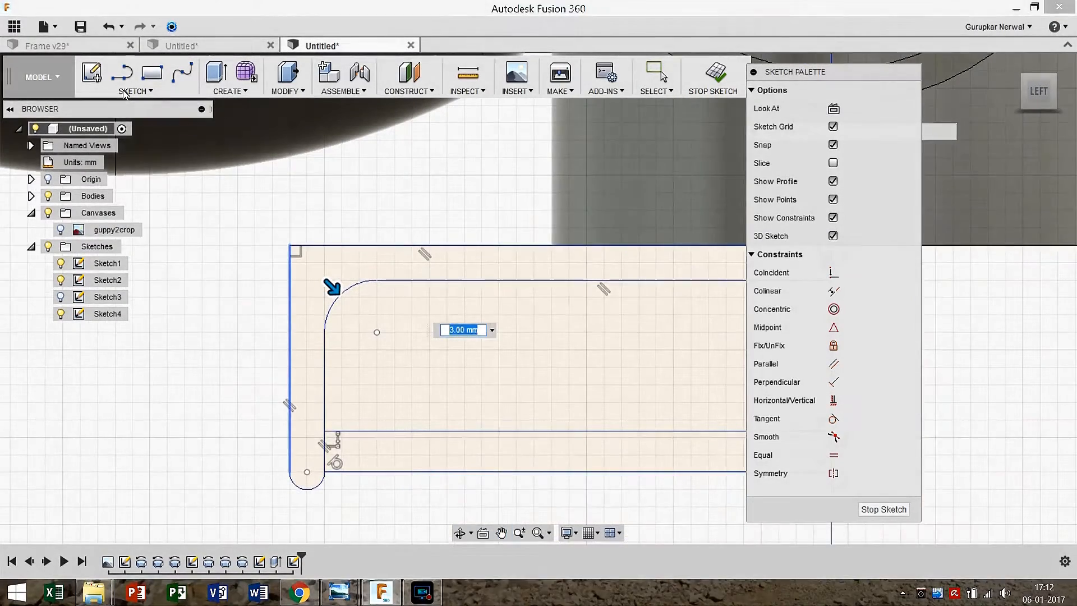
# Fillet the housing wall's outer corner as well, enlarge the corner rounding, and finish the sketch
pyautogui.click(299, 256)
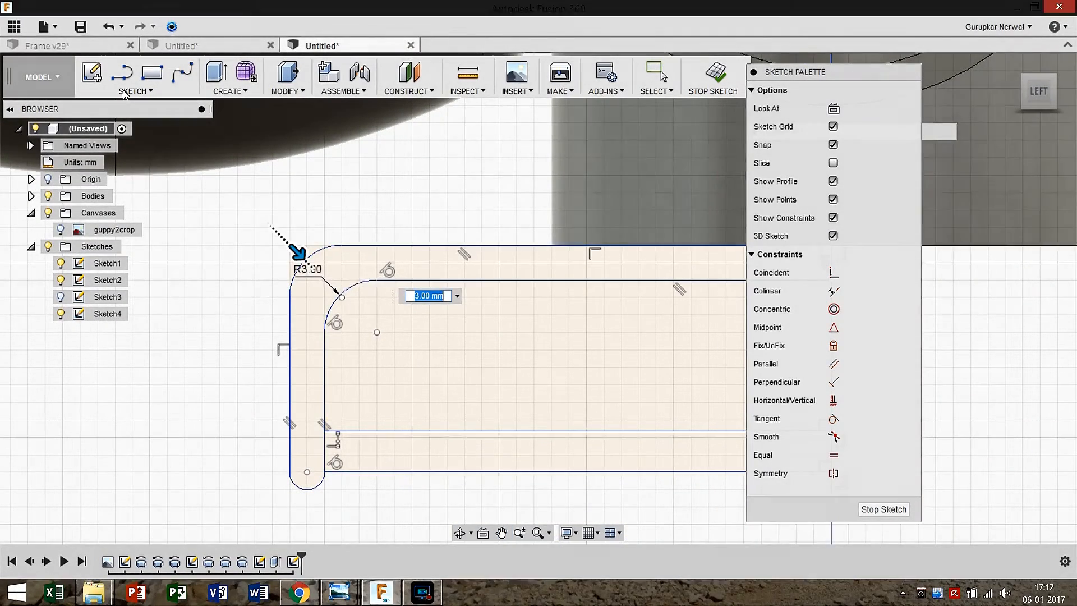
pyautogui.write('4')
pyautogui.moveTo(307, 260); pyautogui.dragTo(318, 272)
pyautogui.click(883, 509)
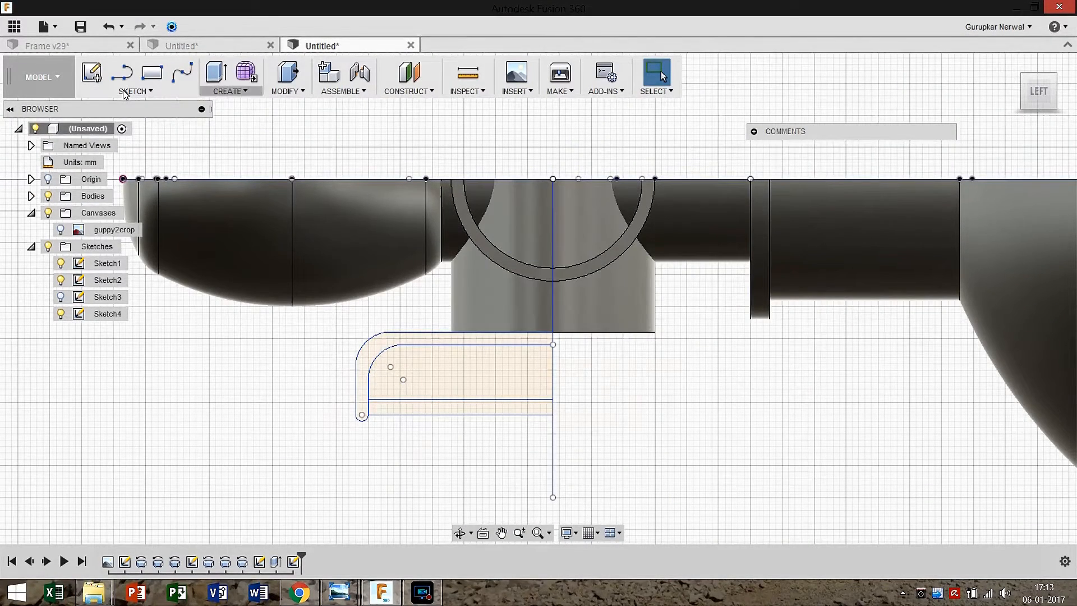
# Revolve the gauge housing's wall profile -180 degrees about the vertical axis line as a new body
pyautogui.click(231, 91)
pyautogui.click(230, 140)
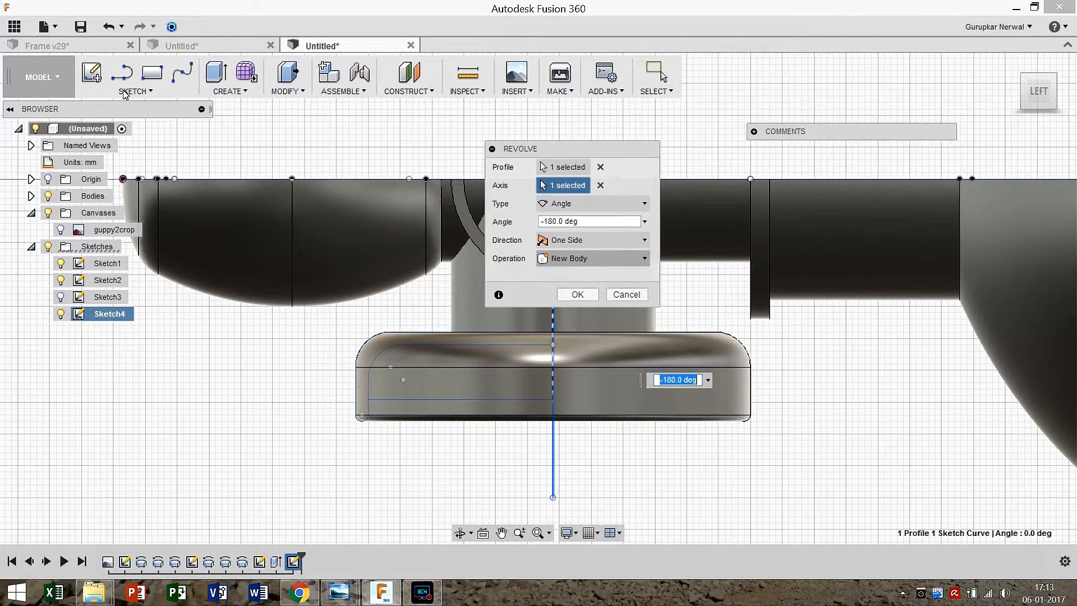
pyautogui.press('Return')
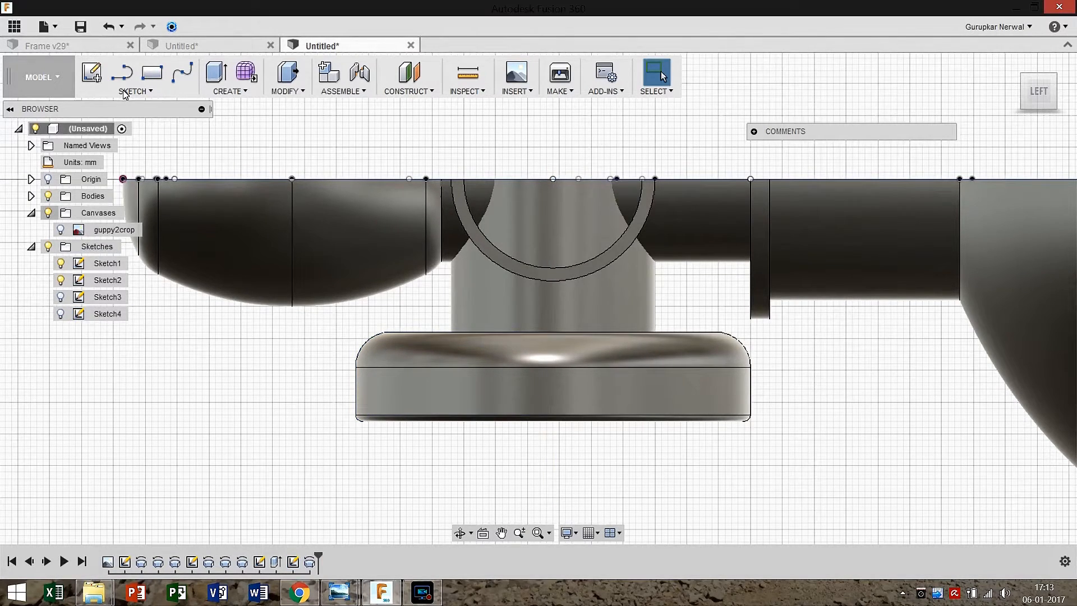
# Hide the housing body, show its sketch, and revolve the inner cavity profile 360 degrees about the vertical axis as a new body
pyautogui.click(61, 331)
pyautogui.click(61, 448)
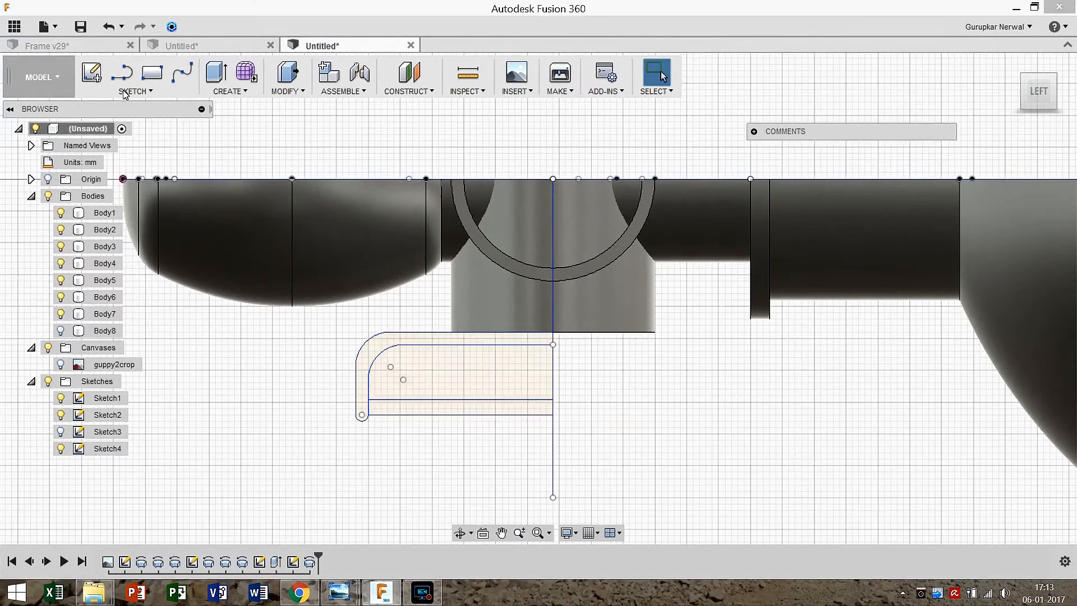
pyautogui.click(288, 78)
pyautogui.click(230, 78)
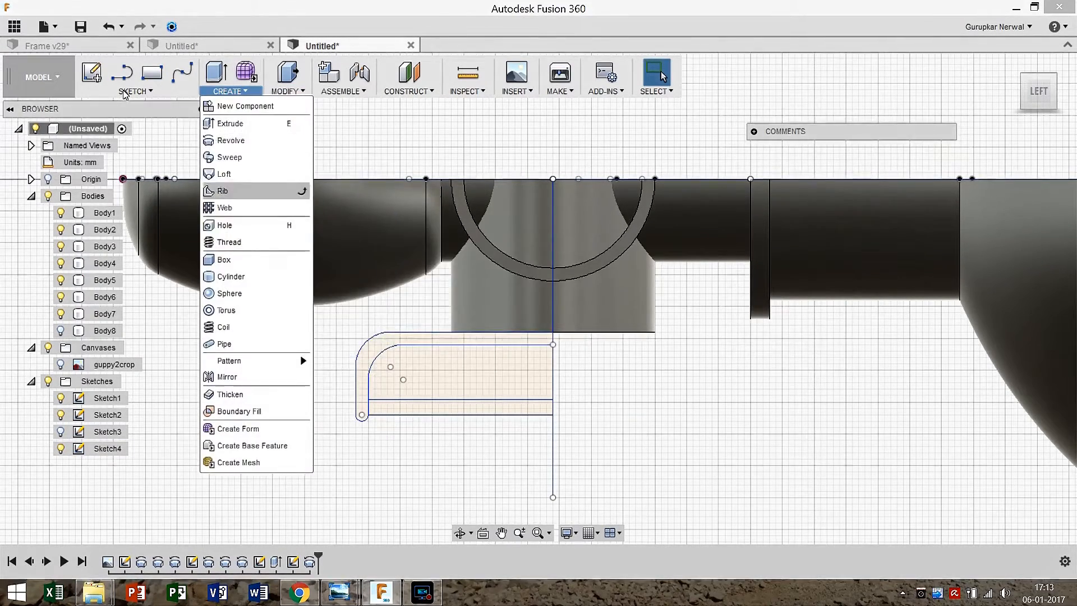
pyautogui.click(236, 141)
pyautogui.click(459, 370)
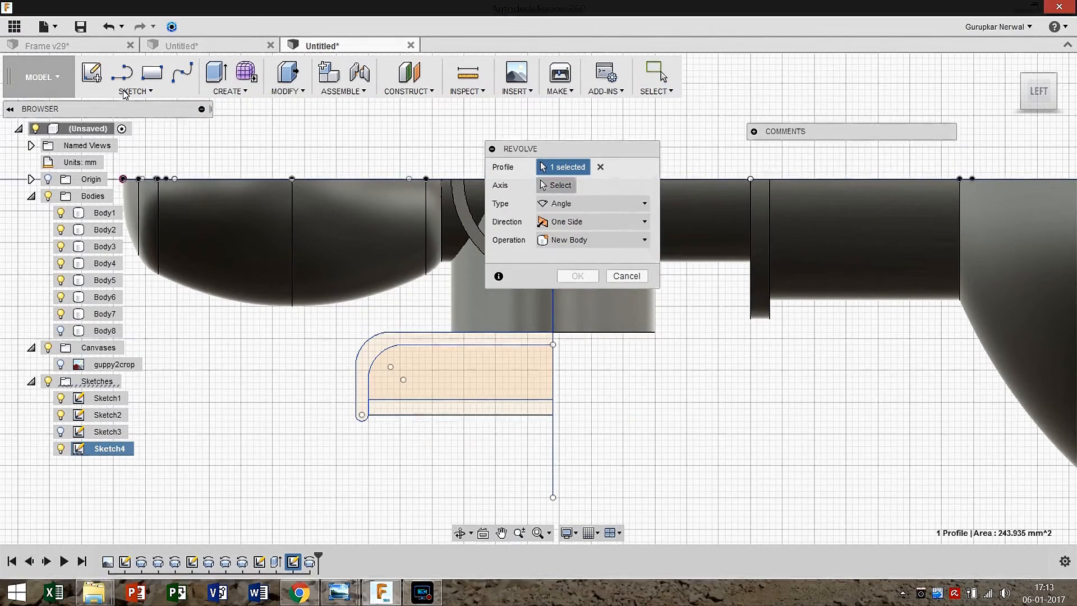
pyautogui.click(552, 449)
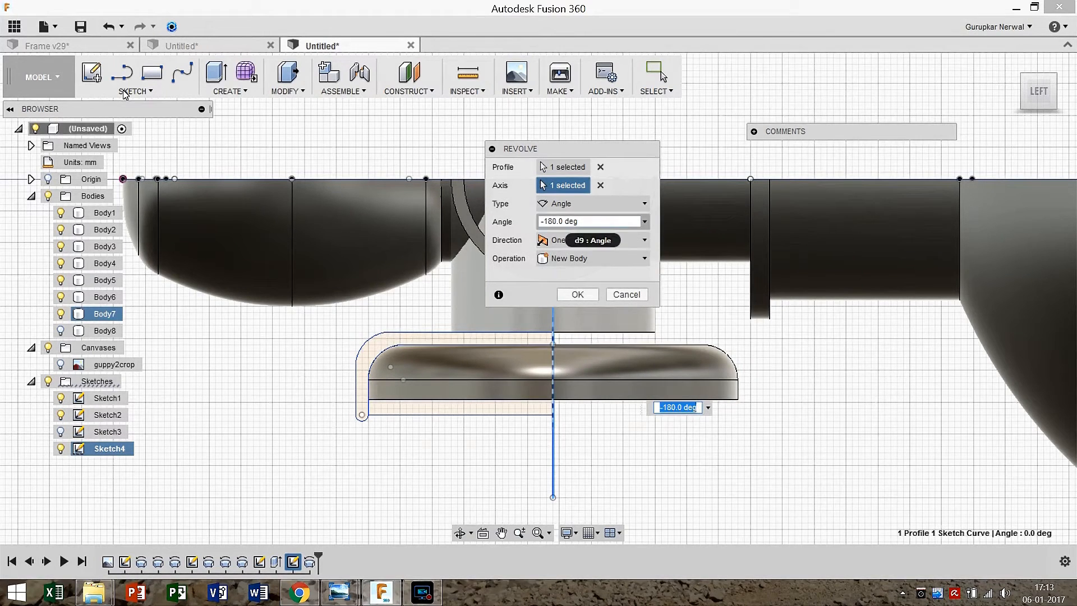
pyautogui.write('36')
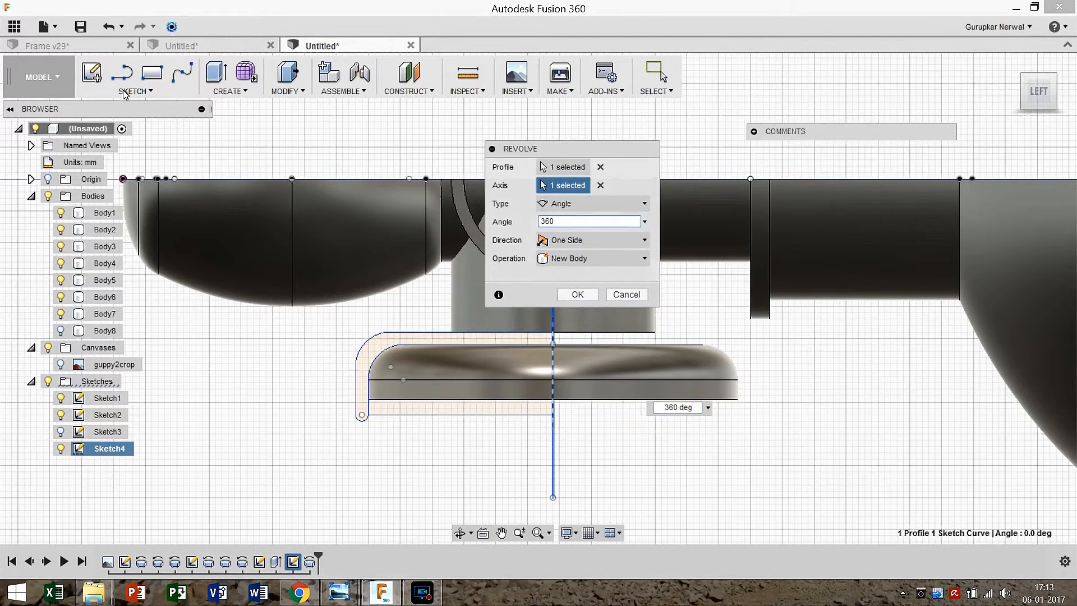
pyautogui.write('0')
pyautogui.press('Return')
pyautogui.press('Return')
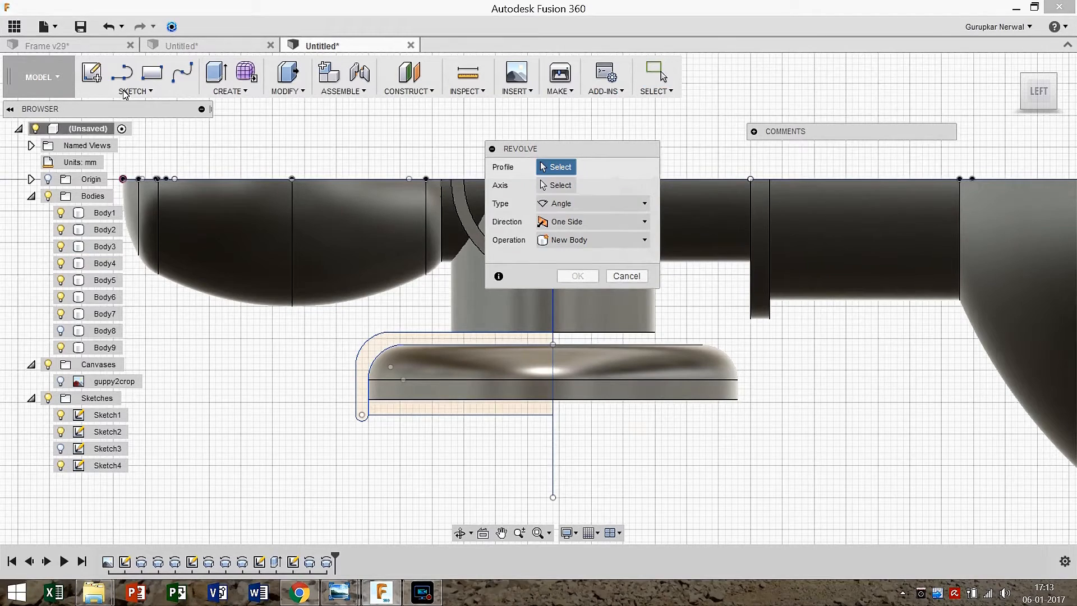
# Try revolving the thin strip below the cavity 360 degrees about the same axis, and undo the recent gauge operations
pyautogui.press('Return')
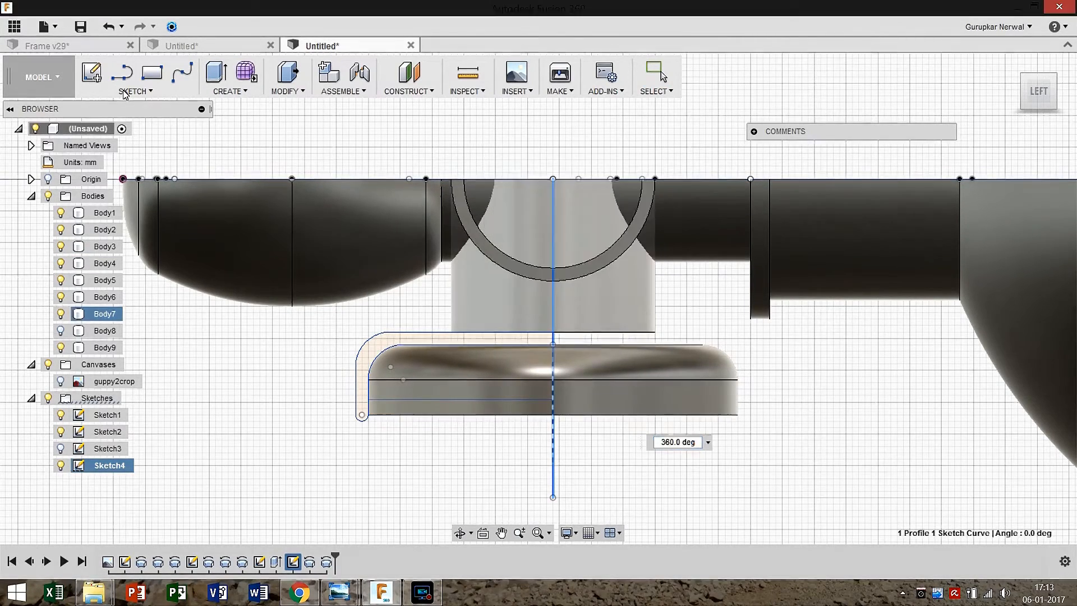
pyautogui.hotkey('ctrl', 'z')
pyautogui.hotkey('ctrl', 'z')
pyautogui.hotkey('ctrl', 'z')
pyautogui.hotkey('ctrl', 'z')
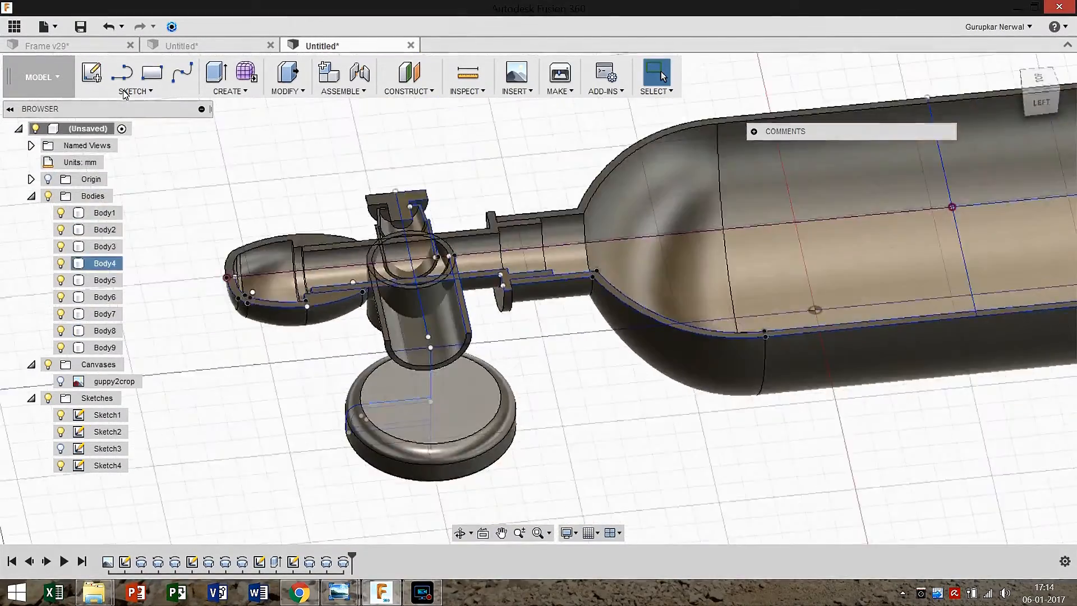
# Select the three gauge bodies and move them point to point onto the axis of the valve junction
pyautogui.click(105, 364)
pyautogui.keyDown('shift'); pyautogui.click(105, 331); pyautogui.keyUp('shift')
pyautogui.rightClick(109, 328)
pyautogui.click(135, 333)
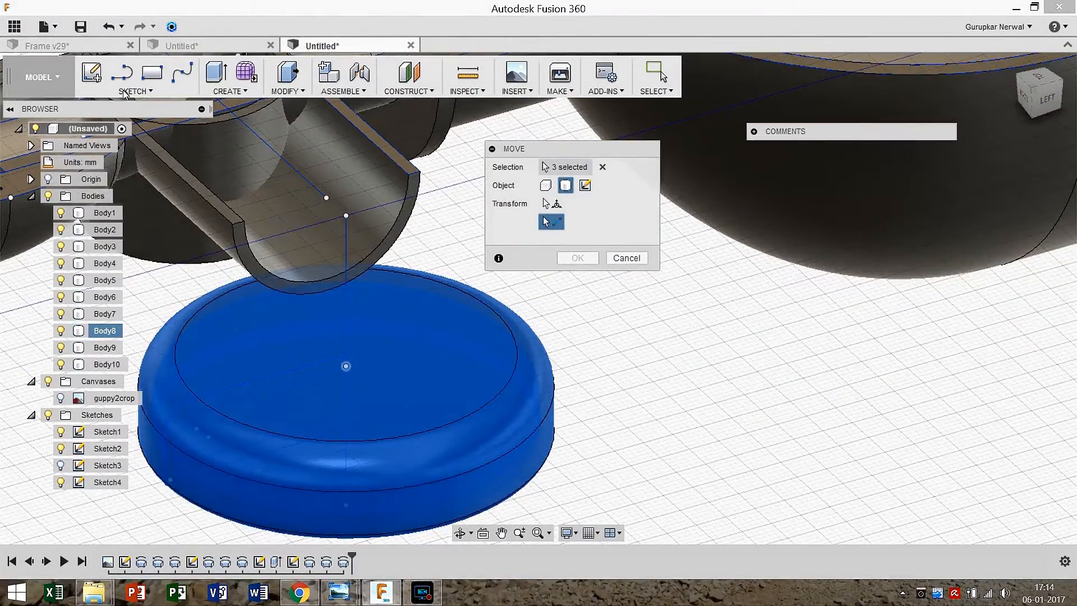
pyautogui.scroll(3, 346, 366)
pyautogui.scroll(-4, 343, 359)
pyautogui.keyDown('shift'); pyautogui.moveTo(344, 359); pyautogui.dragTo(347, 213, button='middle'); pyautogui.keyUp('shift')
pyautogui.moveTo(348, 213)
pyautogui.mouseDown(button='middle')
pyautogui.moveTo(281, 280)
pyautogui.moveTo(597, 84)
pyautogui.mouseUp(button='middle')
pyautogui.scroll(3, 359, 348)
pyautogui.scroll(-4, 359, 336)
pyautogui.keyDown('shift'); pyautogui.moveTo(359, 336); pyautogui.dragTo(370, 224, button='middle'); pyautogui.keyUp('shift')
pyautogui.click(548, 203)
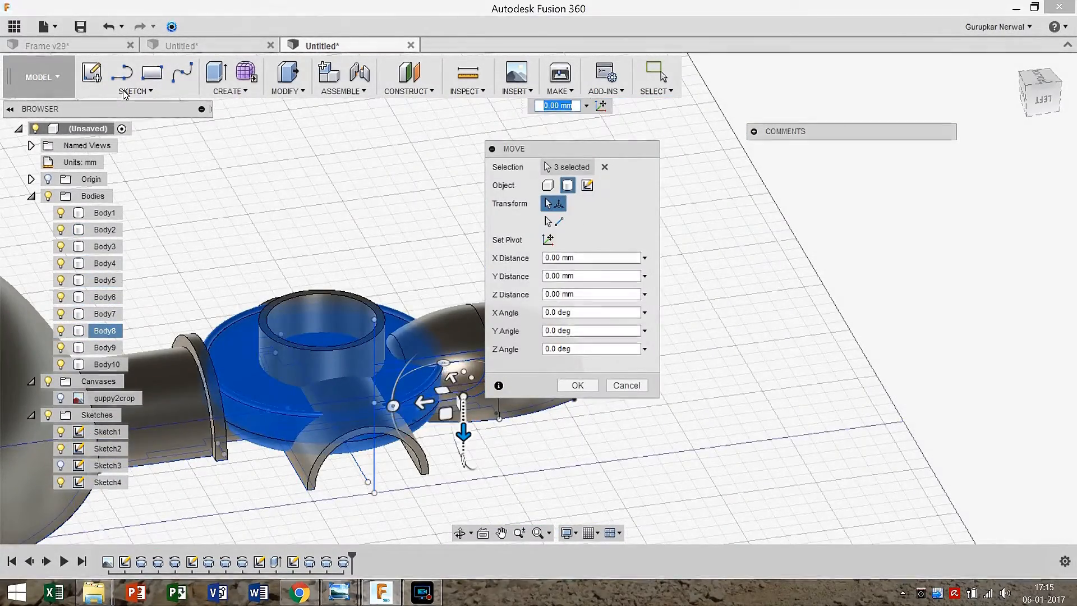
# Shift the three gauge bodies -65 mm along Y and set their point-to-point placement behind the valve junction
pyautogui.moveTo(463, 432); pyautogui.dragTo(463, 212)
pyautogui.keyDown('shift'); pyautogui.moveTo(437, 269); pyautogui.dragTo(403, 342, button='middle'); pyautogui.keyUp('shift')
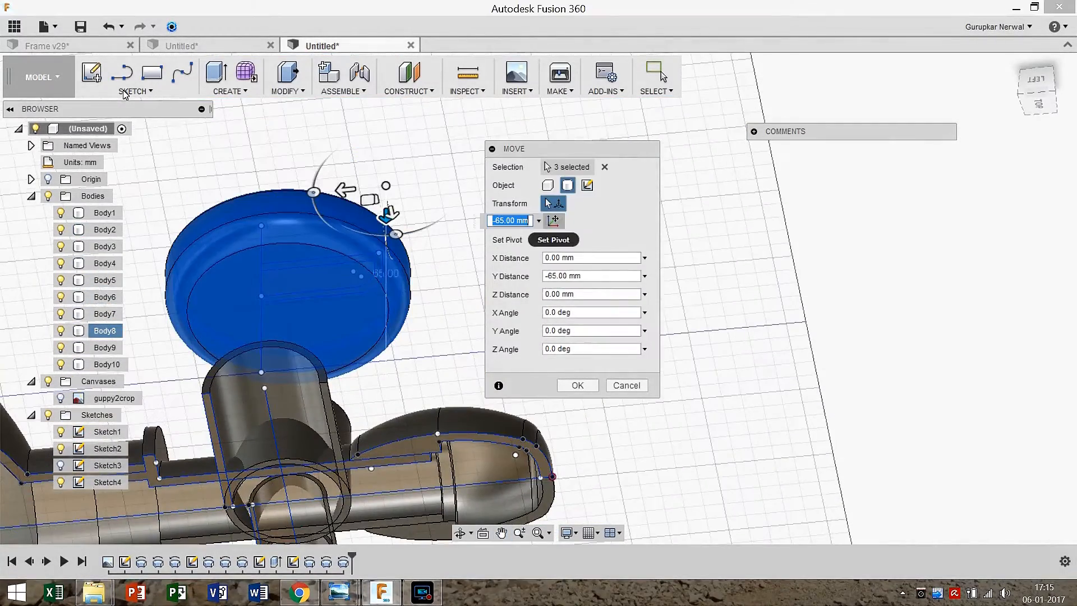
pyautogui.click(554, 222)
pyautogui.scroll(4, 288, 311)
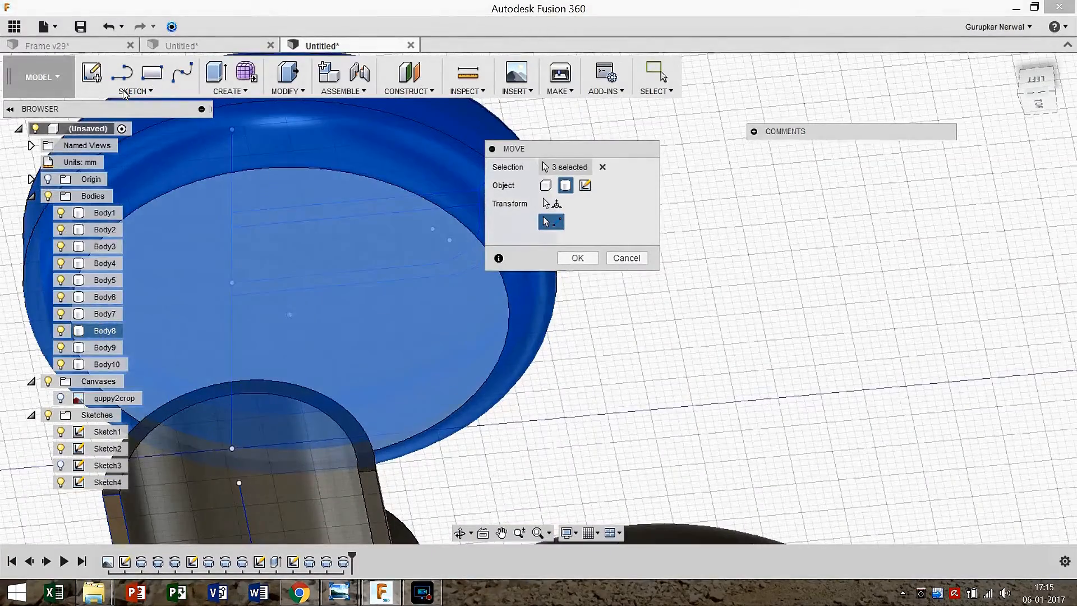
pyautogui.click(289, 315)
pyautogui.scroll(-4, 290, 314)
pyautogui.keyDown('shift'); pyautogui.moveTo(297, 317); pyautogui.dragTo(314, 331, button='middle'); pyautogui.keyUp('shift')
pyautogui.press('Return')
pyautogui.scroll(-4, 415, 359)
pyautogui.keyDown('shift'); pyautogui.moveTo(415, 359); pyautogui.dragTo(504, 235, button='middle'); pyautogui.keyUp('shift')
pyautogui.scroll(3, 415, 359)
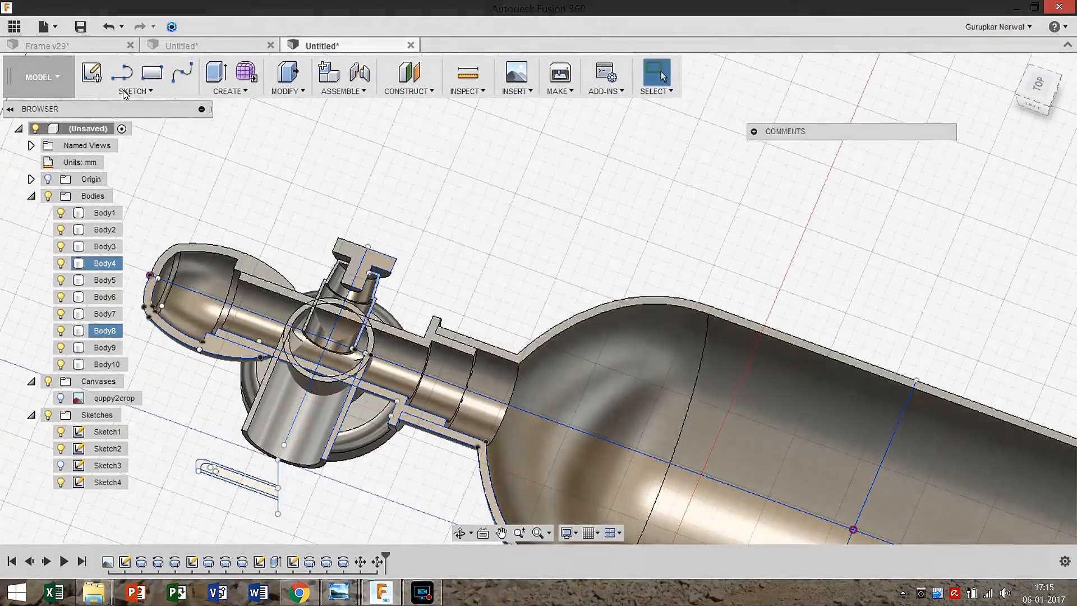
pyautogui.moveTo(415, 359); pyautogui.dragTo(464, 270, button='middle')
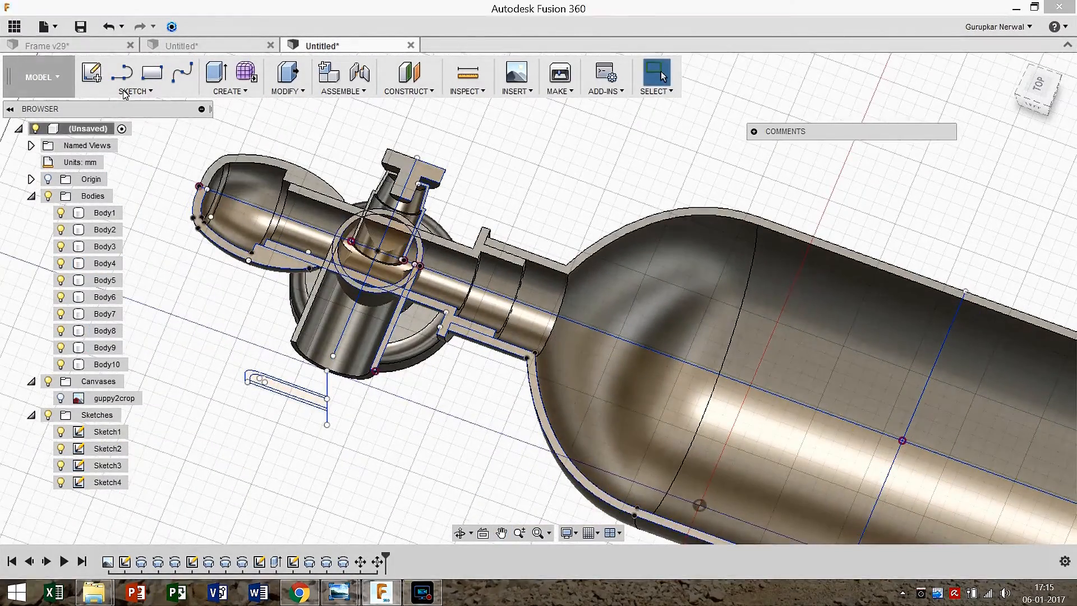
# Edit the valve sketch and draw a line closing the open end of the side tube's inner profile
pyautogui.scroll(3, 409, 304)
pyautogui.scroll(3, 410, 370)
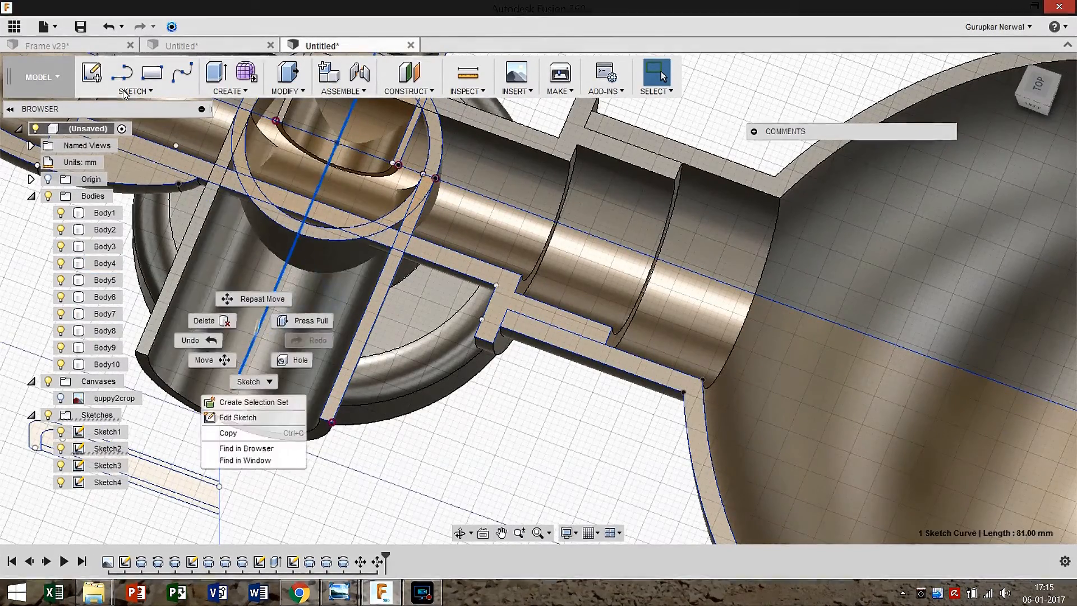
pyautogui.click(237, 417)
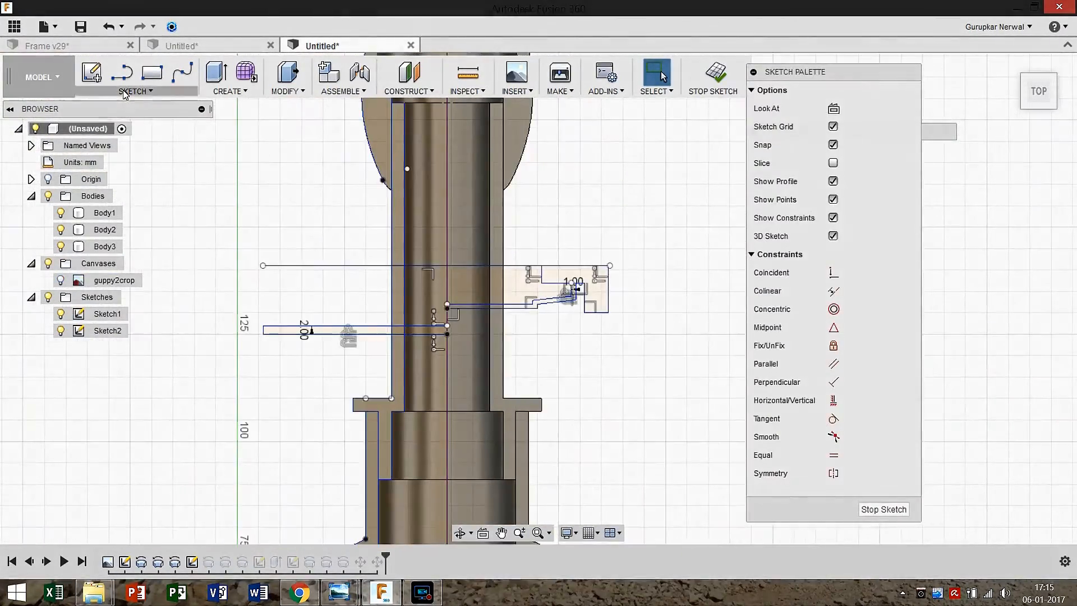
pyautogui.press('l')
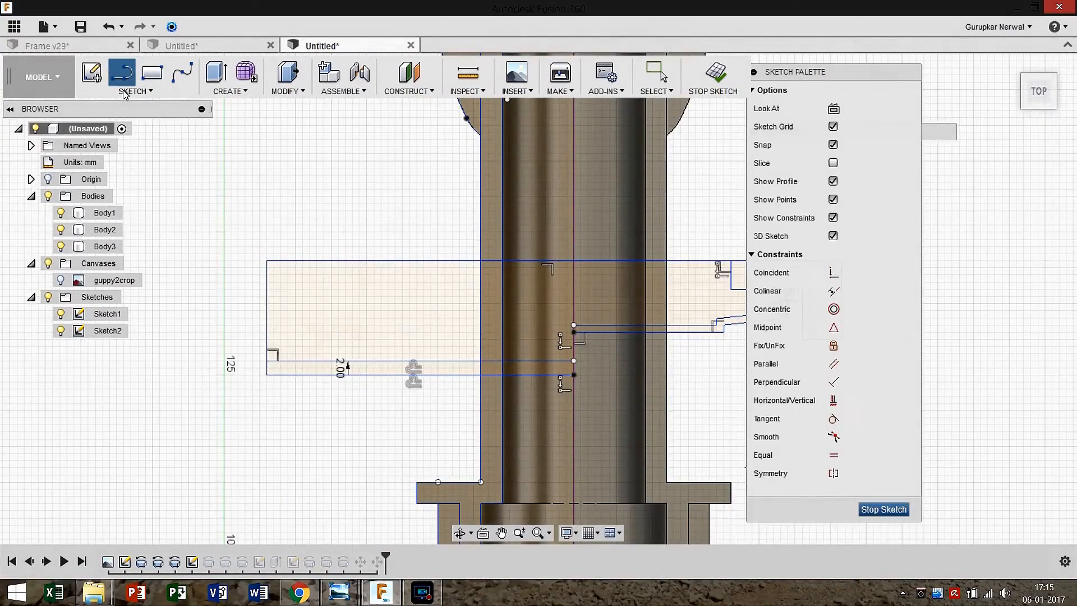
pyautogui.press('Escape')
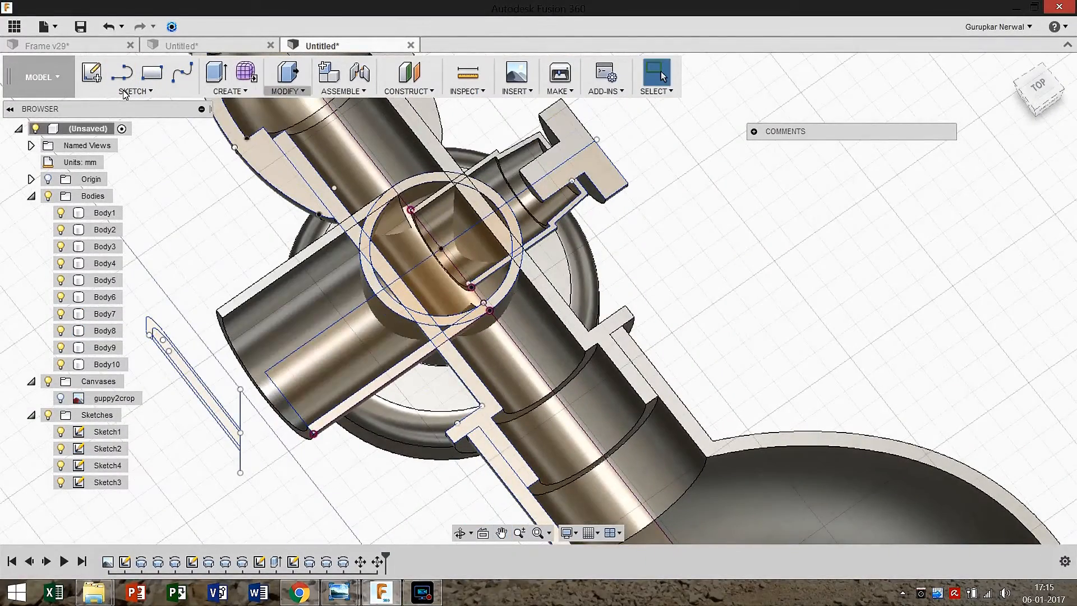
# Revolve the two inner bore profiles across the valve junction 360 degrees about the side tube's axis to hollow the passage
pyautogui.click(230, 91)
pyautogui.click(230, 173)
pyautogui.scroll(2, 393, 346)
pyautogui.click(397, 370)
pyautogui.moveTo(397, 370); pyautogui.dragTo(244, 414, button='middle')
pyautogui.scroll(2, 344, 272)
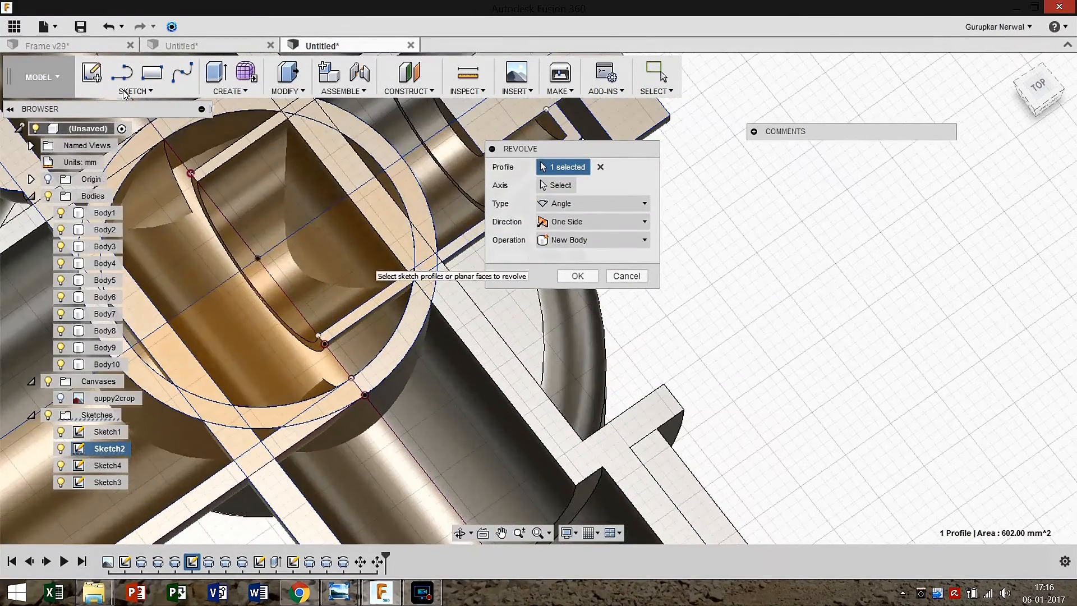
pyautogui.moveTo(343, 272); pyautogui.dragTo(272, 289, button='middle')
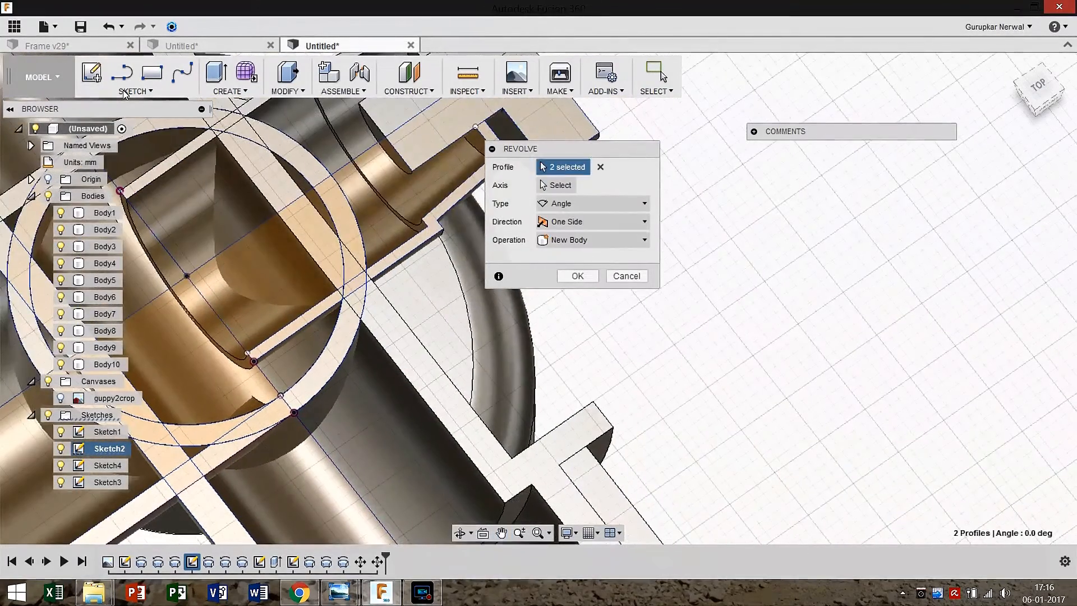
pyautogui.click(556, 185)
pyautogui.click(359, 157)
pyautogui.scroll(-3, 358, 185)
pyautogui.keyDown('shift'); pyautogui.moveTo(381, 257); pyautogui.dragTo(207, 185, button='middle'); pyautogui.keyUp('shift')
pyautogui.moveTo(207, 185); pyautogui.dragTo(151, 179, button='middle')
pyautogui.write('360')
pyautogui.press('Return')
pyautogui.moveTo(280, 314)
pyautogui.keyDown('shift'); pyautogui.mouseDown(button='middle')
pyautogui.moveTo(364, 336)
pyautogui.moveTo(415, 291)
pyautogui.mouseUp(button='middle'); pyautogui.keyUp('shift')
pyautogui.moveTo(415, 292)
pyautogui.mouseDown(button='middle')
pyautogui.moveTo(482, 252)
pyautogui.moveTo(505, 269)
pyautogui.moveTo(493, 281)
pyautogui.mouseUp(button='middle')
pyautogui.moveTo(493, 280)
pyautogui.mouseDown(button='middle')
pyautogui.moveTo(473, 309)
pyautogui.moveTo(431, 297)
pyautogui.moveTo(495, 337)
pyautogui.mouseUp(button='middle')
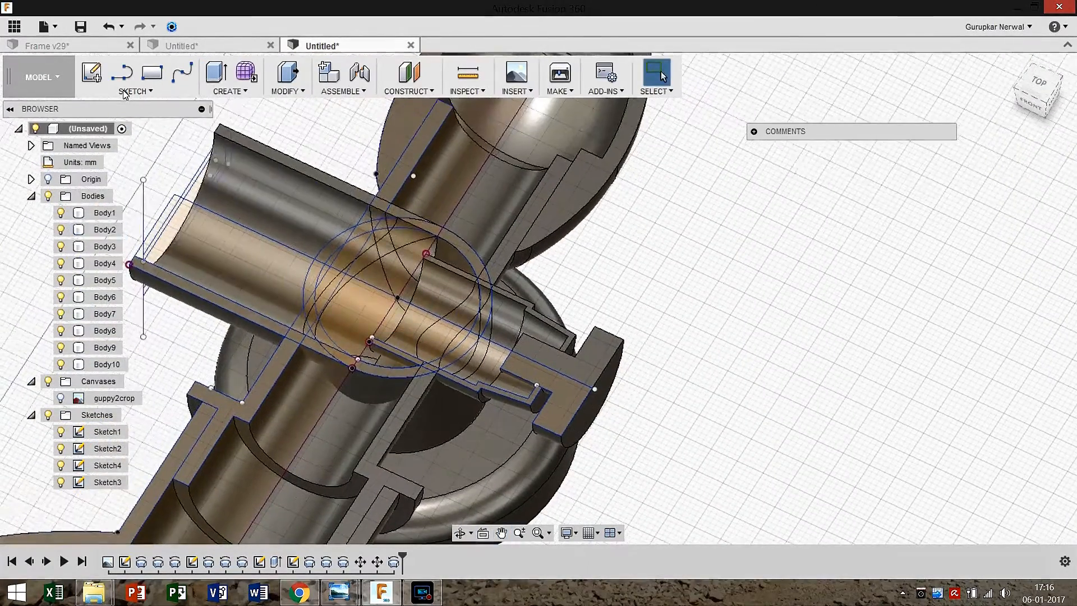
# Close the stem bore profile in the tank sketch and revolve it 360 degrees about the tank axis as a cut
pyautogui.rightClick(263, 396)
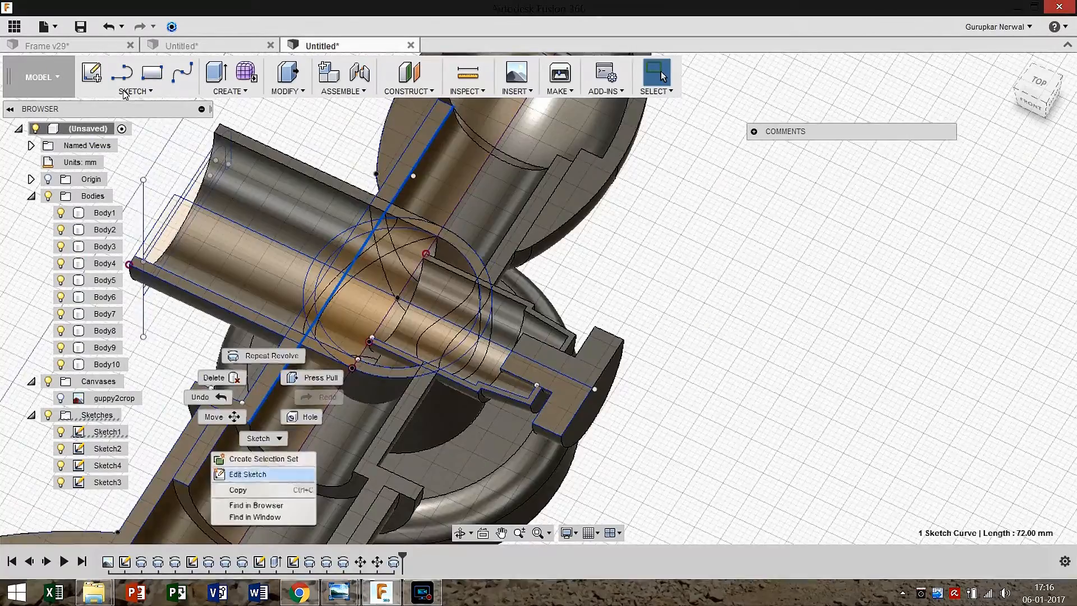
pyautogui.click(248, 474)
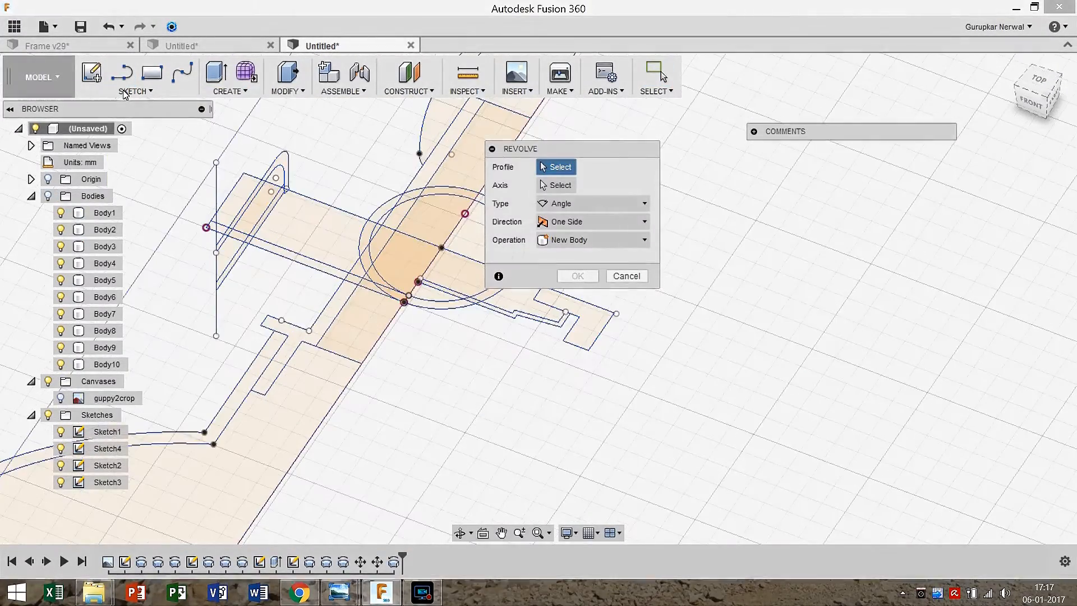
pyautogui.click(593, 204)
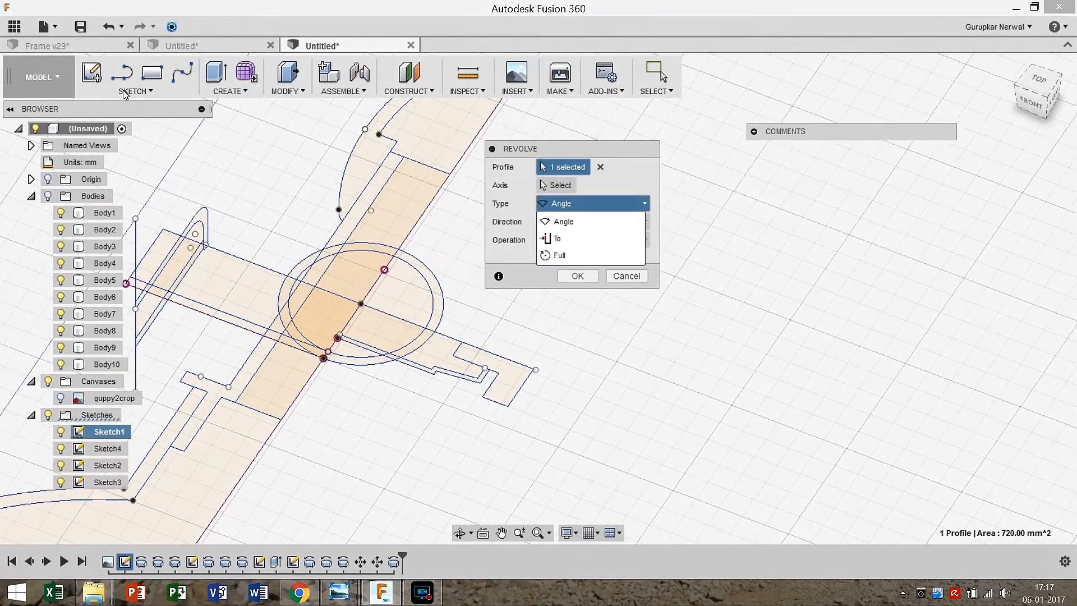
pyautogui.click(556, 185)
pyautogui.click(429, 206)
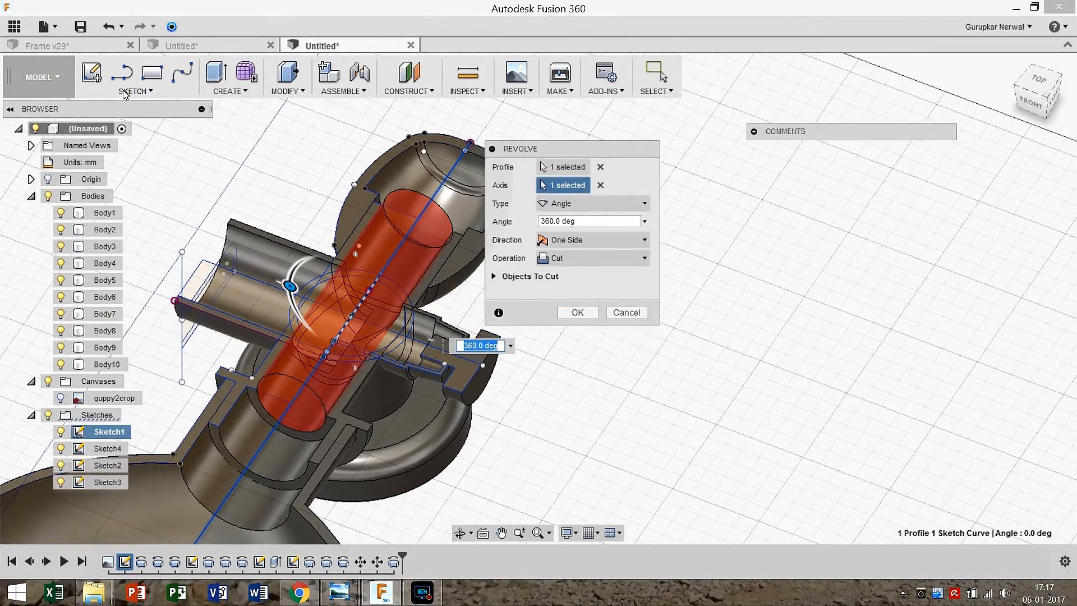
pyautogui.click(577, 313)
pyautogui.scroll(-2, 583, 309)
pyautogui.moveTo(583, 308)
pyautogui.keyDown('shift'); pyautogui.mouseDown(button='middle')
pyautogui.moveTo(595, 398)
pyautogui.moveTo(567, 292)
pyautogui.moveTo(524, 295)
pyautogui.mouseUp(button='middle'); pyautogui.keyUp('shift')
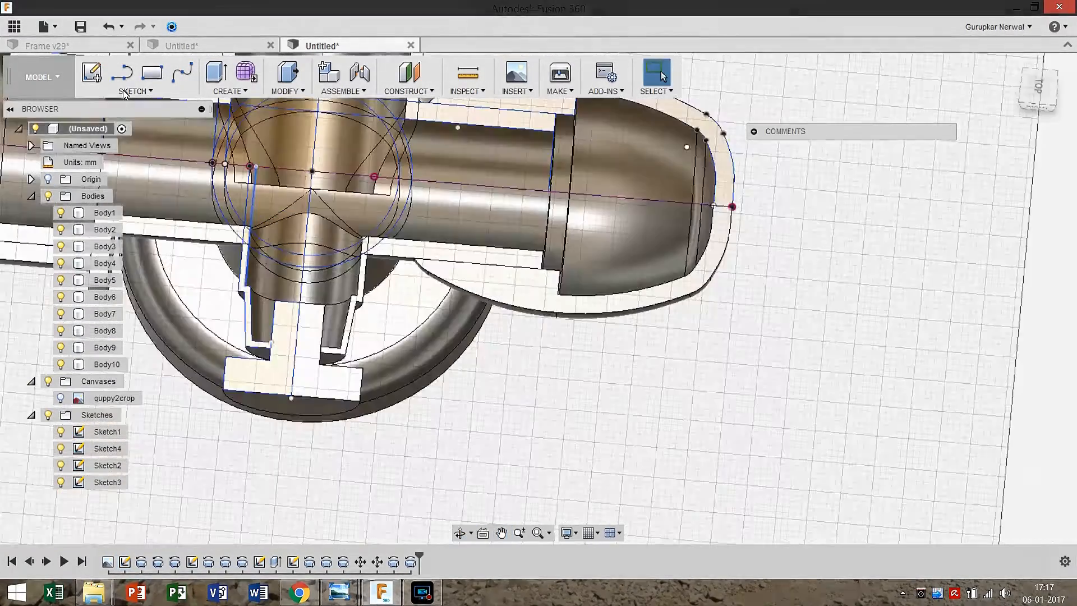
# Extrude the junction's inner circle to the flat face of the gauge body as a cut
pyautogui.click(216, 72)
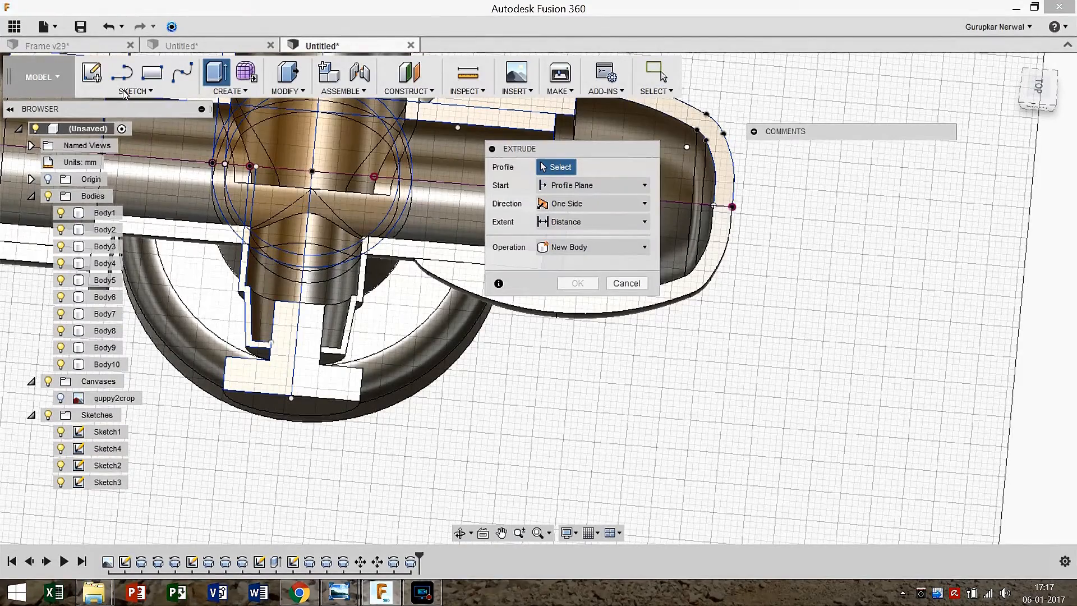
pyautogui.click(48, 196)
pyautogui.scroll(2, 290, 220)
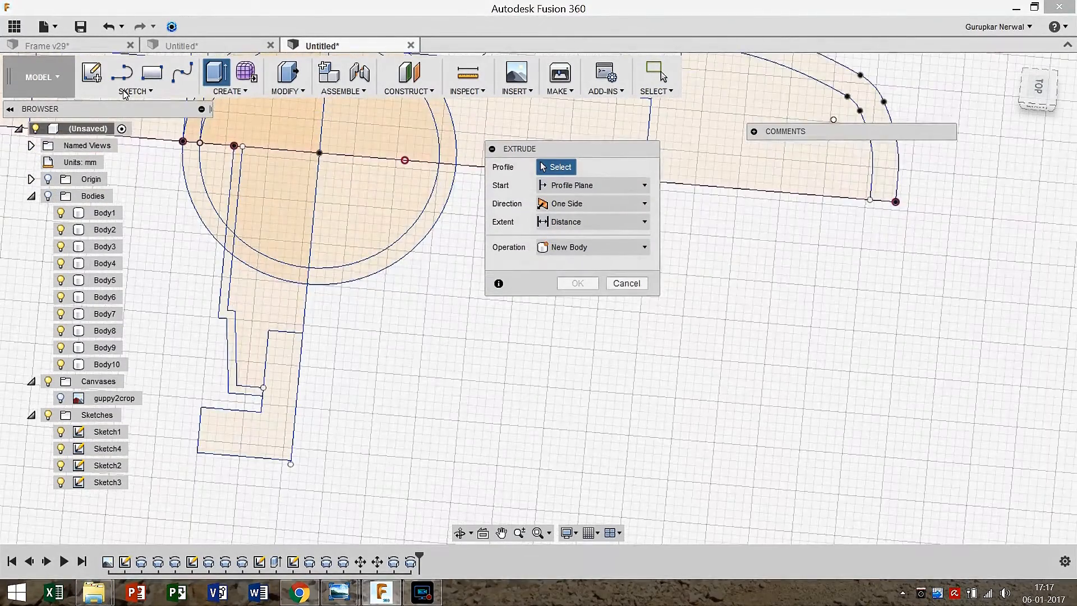
pyautogui.moveTo(538, 280); pyautogui.dragTo(488, 242, button='middle')
pyautogui.moveTo(334, 231); pyautogui.dragTo(334, 347)
pyautogui.click(47, 196)
pyautogui.keyDown('shift'); pyautogui.moveTo(650, 308); pyautogui.dragTo(632, 203, button='middle'); pyautogui.keyUp('shift')
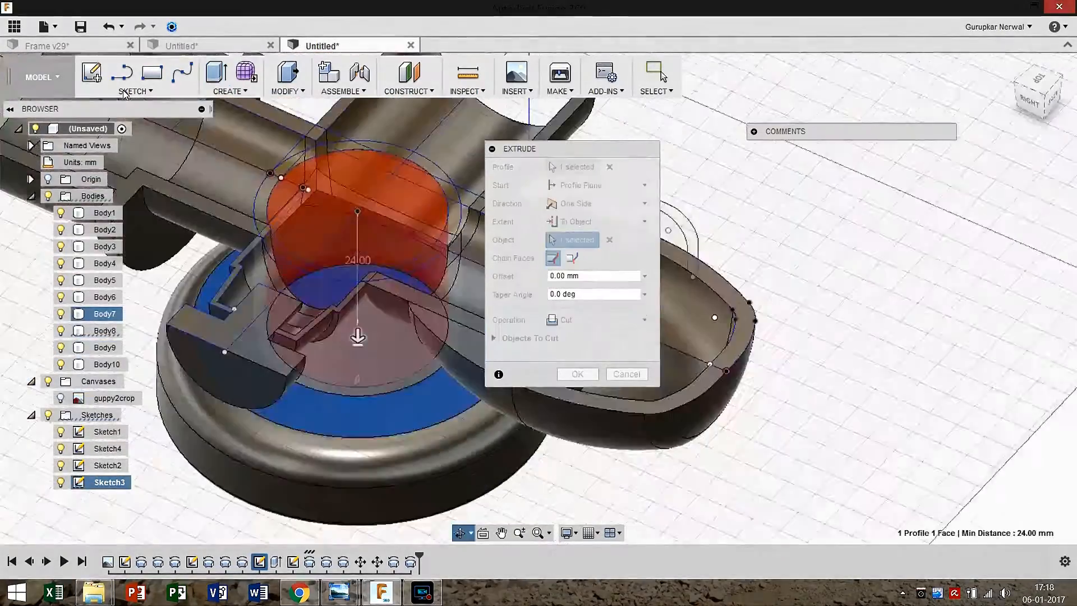
pyautogui.keyDown('shift'); pyautogui.moveTo(560, 314); pyautogui.dragTo(566, 359, button='middle'); pyautogui.keyUp('shift')
pyautogui.moveTo(567, 359); pyautogui.dragTo(505, 393, button='middle')
pyautogui.click(577, 374)
pyautogui.moveTo(577, 374)
pyautogui.keyDown('shift'); pyautogui.mouseDown(button='middle')
pyautogui.moveTo(633, 365)
pyautogui.moveTo(628, 404)
pyautogui.mouseUp(button='middle'); pyautogui.keyUp('shift')
pyautogui.moveTo(628, 403)
pyautogui.mouseDown(button='middle')
pyautogui.moveTo(578, 269)
pyautogui.moveTo(550, 314)
pyautogui.moveTo(566, 331)
pyautogui.moveTo(427, 292)
pyautogui.moveTo(454, 213)
pyautogui.moveTo(626, 259)
pyautogui.moveTo(619, 243)
pyautogui.mouseUp(button='middle')
pyautogui.scroll(-4, 566, 331)
pyautogui.scroll(4, 504, 216)
# Join the side tube, stem, valve outlet and gauge connector bodies into a single valve body with Combine
pyautogui.click(288, 91)
pyautogui.click(297, 225)
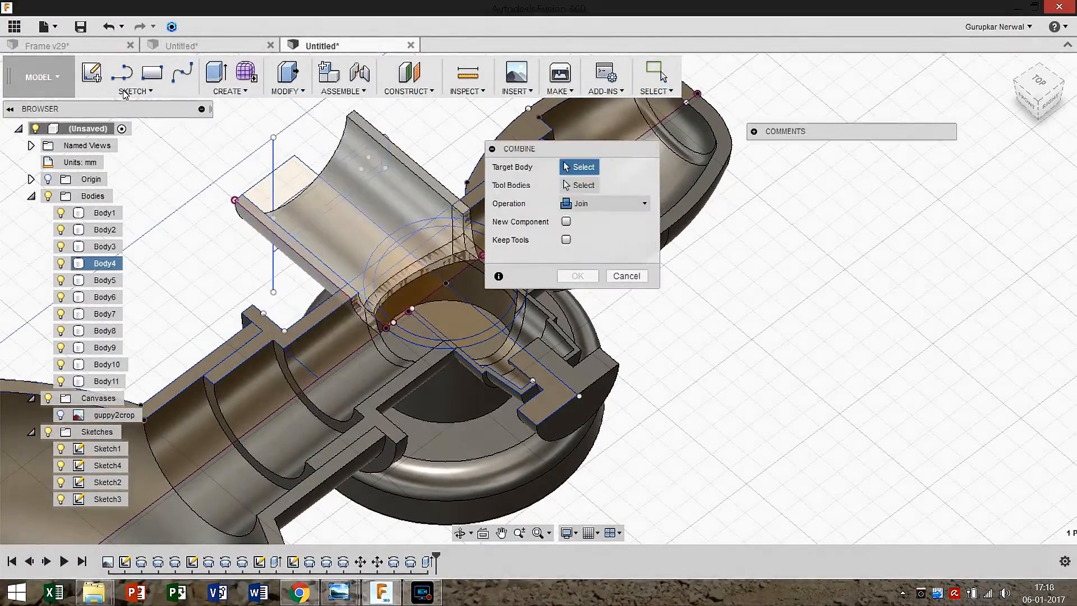
pyautogui.click(347, 230)
pyautogui.click(314, 359)
pyautogui.moveTo(359, 348); pyautogui.dragTo(287, 363, button='middle')
pyautogui.click(471, 343)
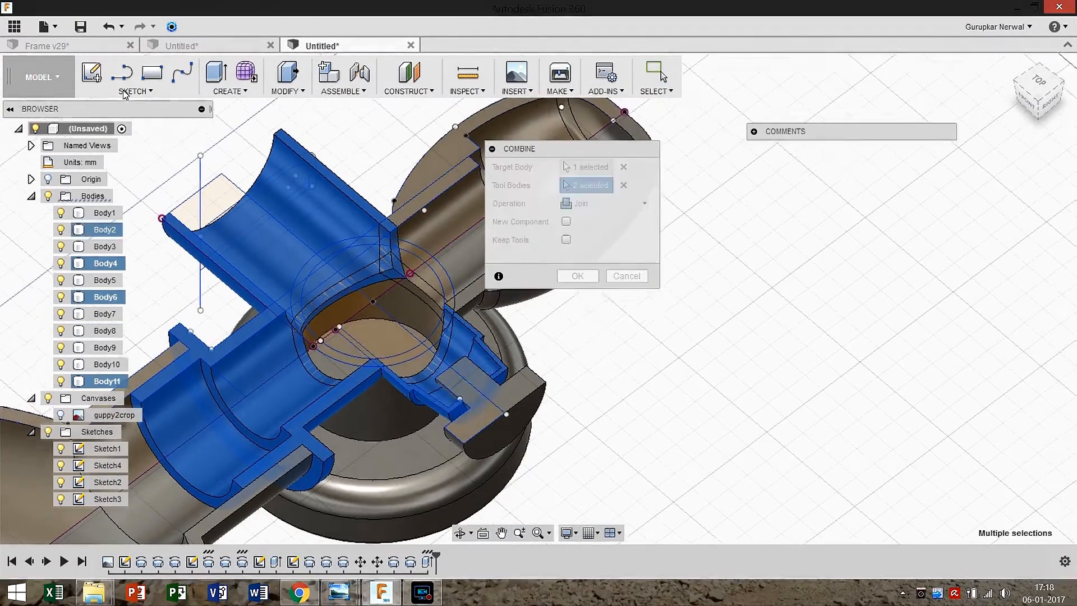
pyautogui.moveTo(448, 241); pyautogui.dragTo(382, 278, button='middle')
pyautogui.click(360, 320)
pyautogui.moveTo(381, 348); pyautogui.dragTo(485, 271, button='middle')
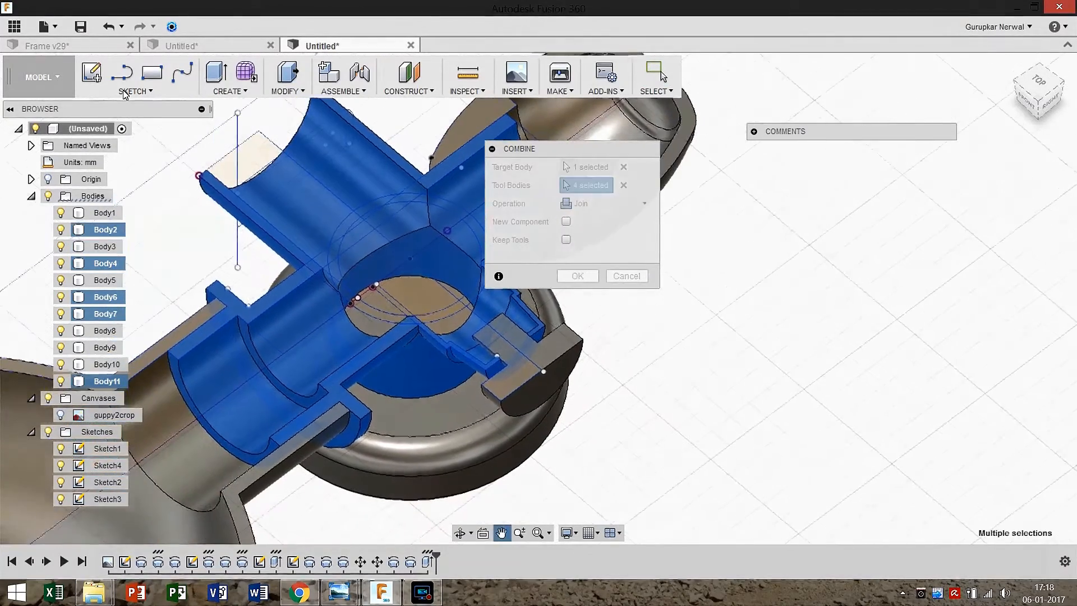
pyautogui.click(578, 276)
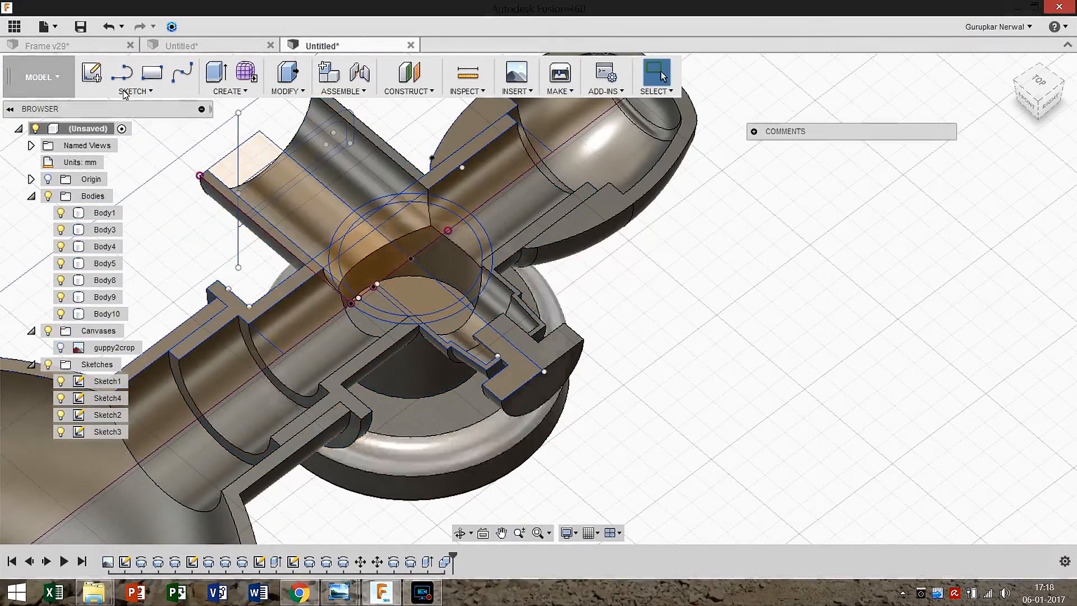
pyautogui.moveTo(449, 241); pyautogui.dragTo(448, 271, button='middle')
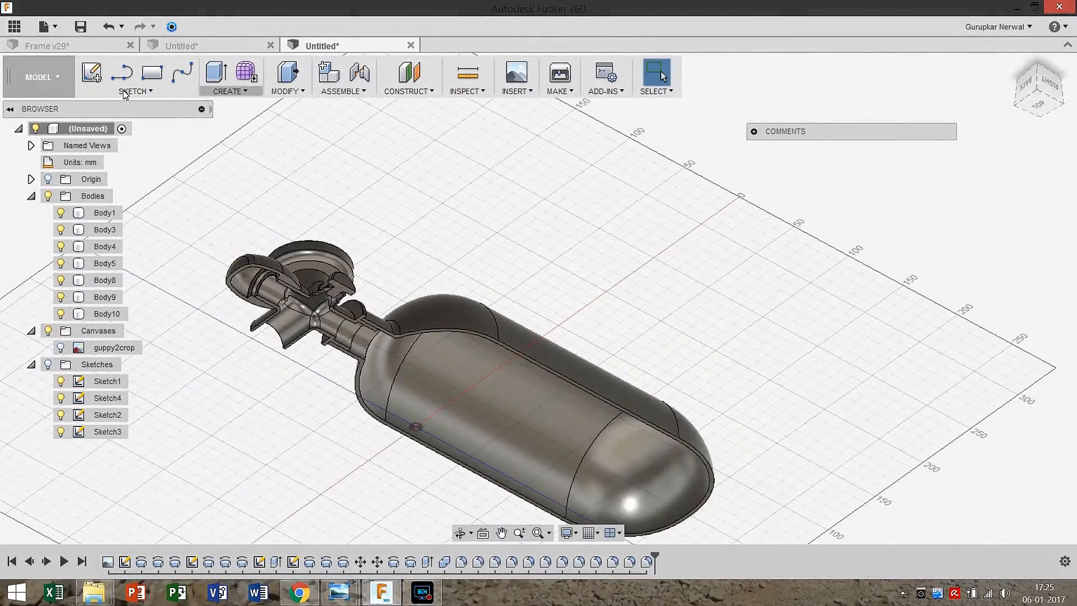
# Mirror the half-section tank, valve and knob bodies across the section plane, leaving out the gauge bodies
pyautogui.click(230, 91)
pyautogui.click(224, 377)
pyautogui.click(426, 381)
pyautogui.scroll(3, 352, 340)
pyautogui.click(281, 316)
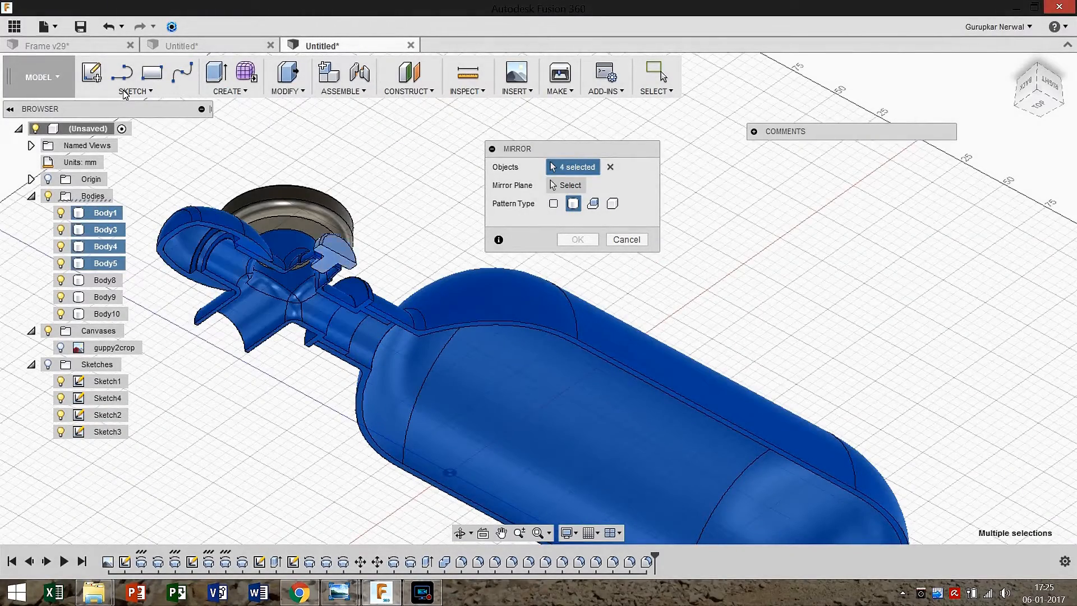
pyautogui.click(336, 253)
pyautogui.click(566, 185)
pyautogui.scroll(3, 482, 314)
pyautogui.click(479, 306)
pyautogui.scroll(-5, 477, 302)
pyautogui.click(578, 239)
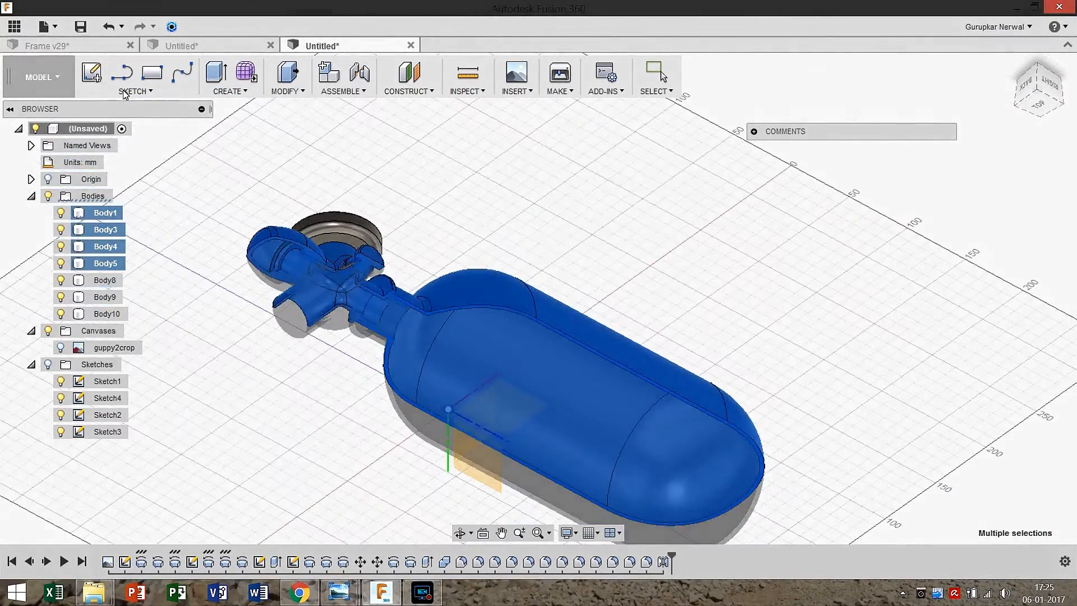
pyautogui.moveTo(497, 373)
pyautogui.keyDown('shift'); pyautogui.mouseDown(button='middle')
pyautogui.moveTo(409, 325)
pyautogui.moveTo(538, 365)
pyautogui.moveTo(538, 409)
pyautogui.moveTo(566, 316)
pyautogui.moveTo(550, 326)
pyautogui.mouseUp(button='middle'); pyautogui.keyUp('shift')
pyautogui.scroll(6, 297, 336)
pyautogui.moveTo(281, 401); pyautogui.dragTo(401, 365, button='middle')
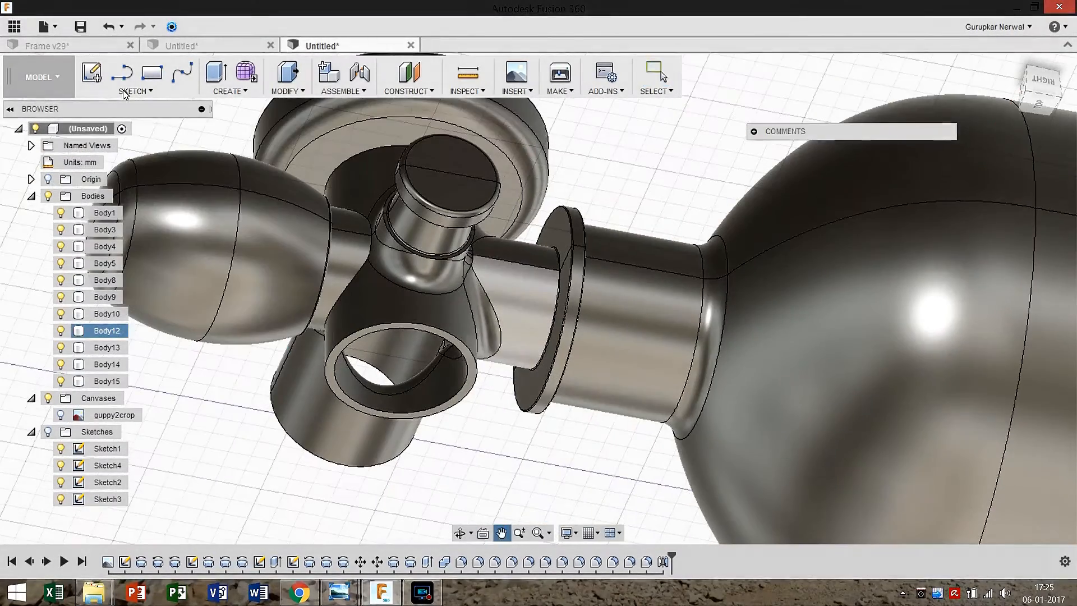
pyautogui.click(92, 73)
pyautogui.click(402, 413)
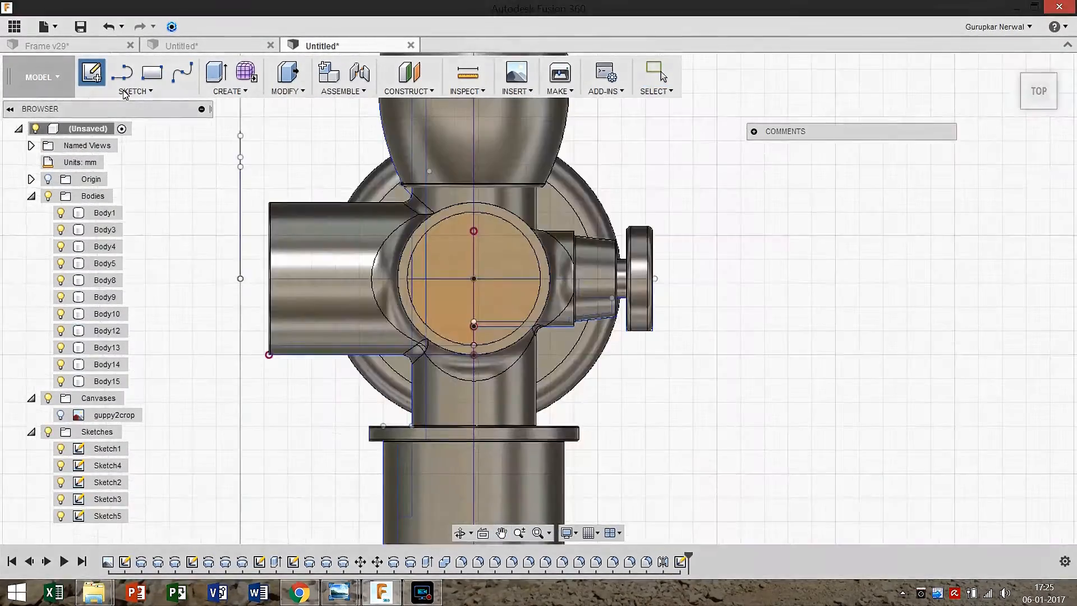
pyautogui.hotkey('ctrl', 'z')
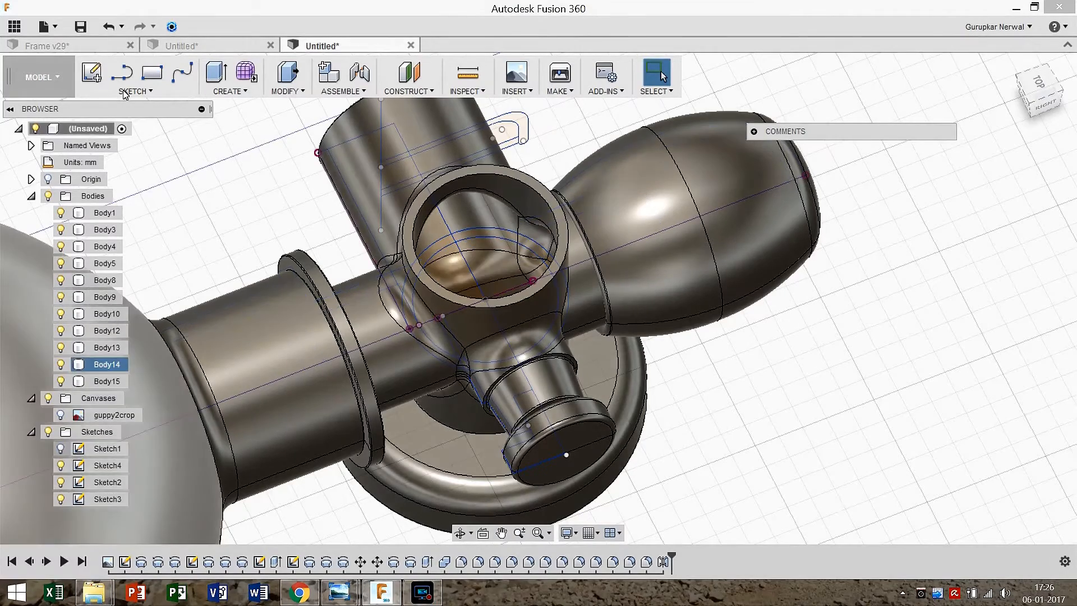
# Set up an extrusion of the junction's circular sketch profile, starting from the flat face at the junction's open end
pyautogui.click(60, 448)
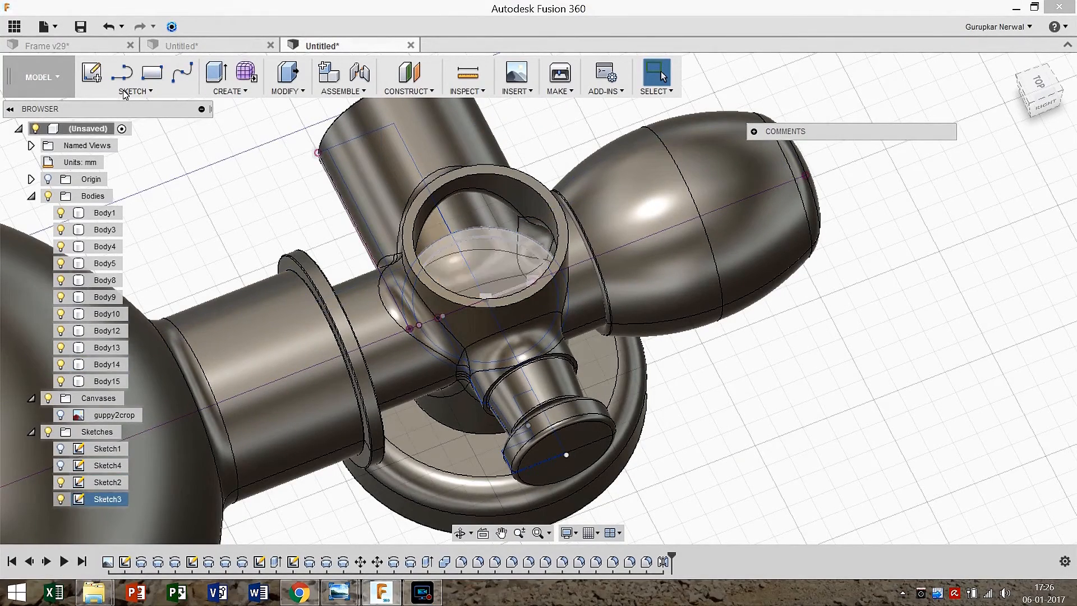
pyautogui.moveTo(485, 252)
pyautogui.mouseDown(button='middle')
pyautogui.moveTo(360, 336)
pyautogui.moveTo(367, 376)
pyautogui.moveTo(361, 353)
pyautogui.mouseUp(button='middle')
pyautogui.press('e')
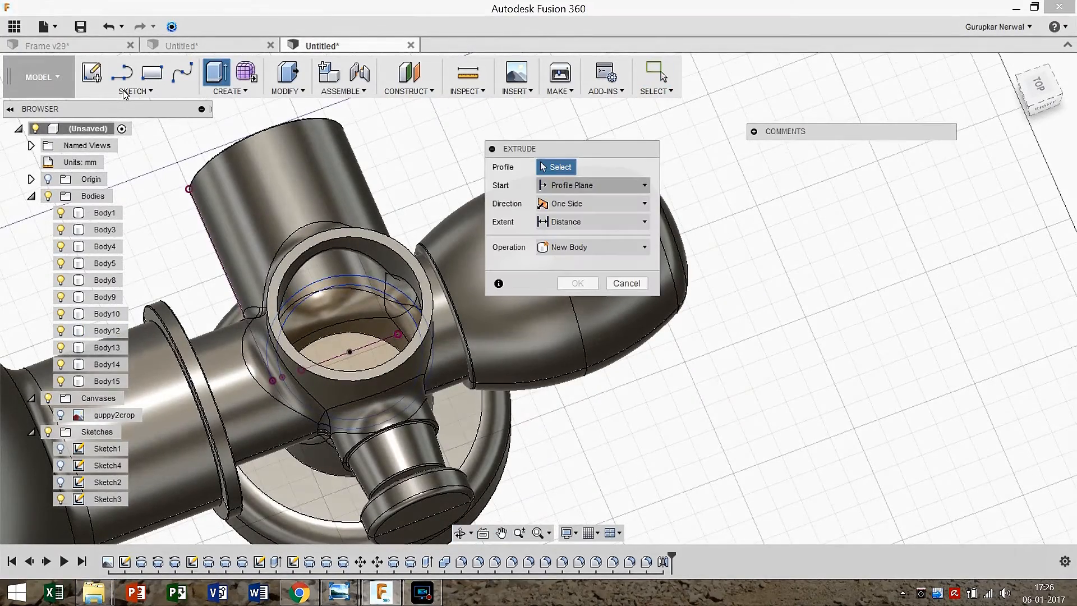
pyautogui.click(377, 322)
pyautogui.moveTo(349, 348); pyautogui.dragTo(349, 275)
pyautogui.moveTo(350, 315); pyautogui.dragTo(349, 326)
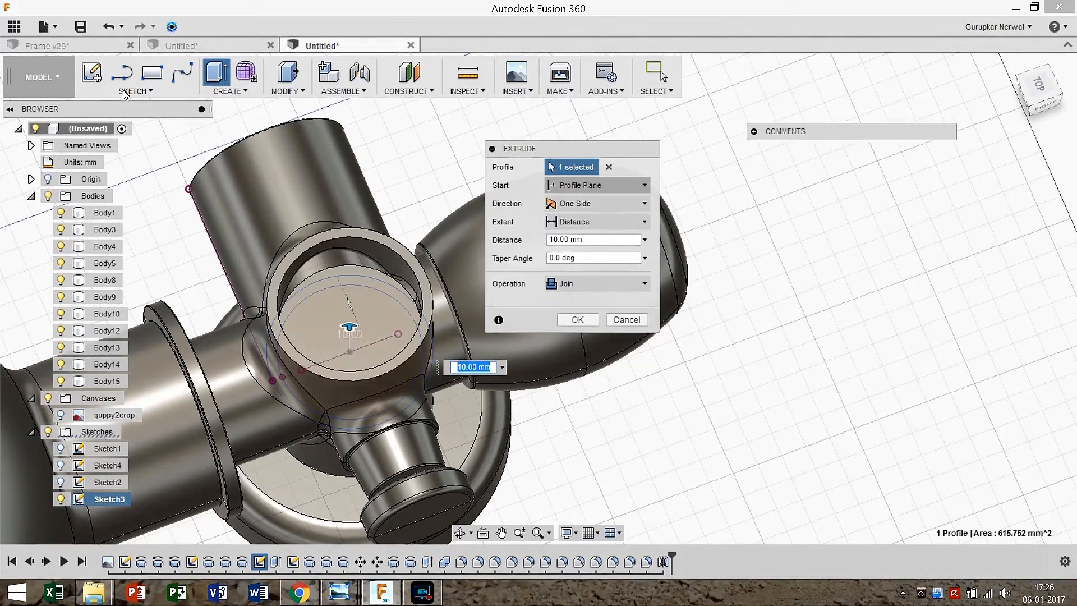
pyautogui.click(597, 185)
pyautogui.click(586, 236)
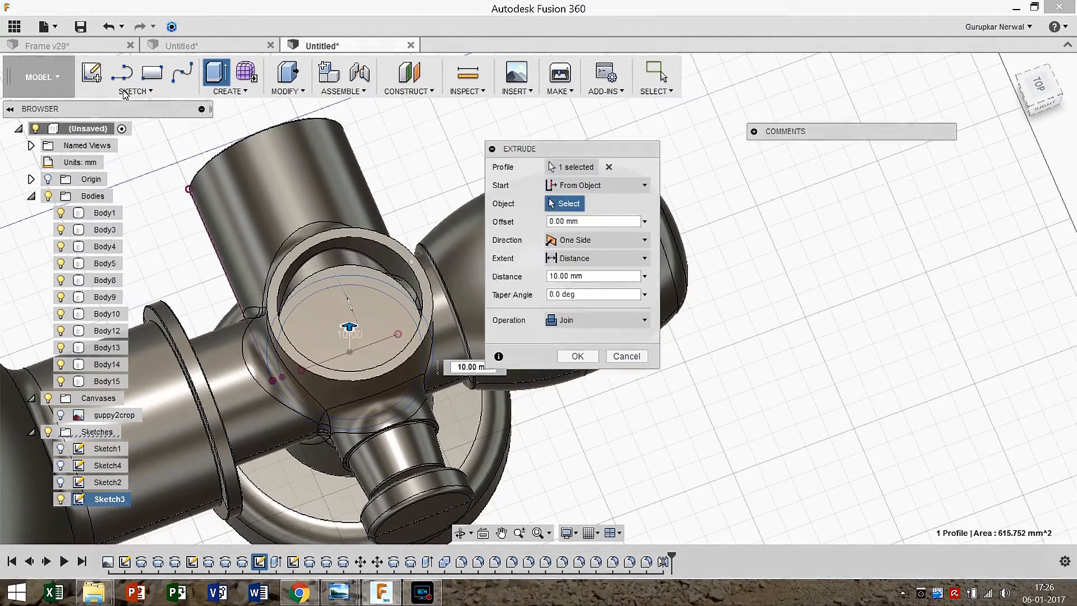
pyautogui.scroll(5, 370, 251)
pyautogui.click(373, 211)
# Close the junction's open end by extruding the circle -6 mm inward as a join
pyautogui.scroll(-4, 376, 224)
pyautogui.keyDown('shift'); pyautogui.moveTo(376, 224); pyautogui.dragTo(378, 140, button='middle'); pyautogui.keyUp('shift')
pyautogui.moveTo(351, 250); pyautogui.dragTo(351, 359)
pyautogui.keyDown('shift'); pyautogui.moveTo(351, 358); pyautogui.dragTo(360, 291, button='middle'); pyautogui.keyUp('shift')
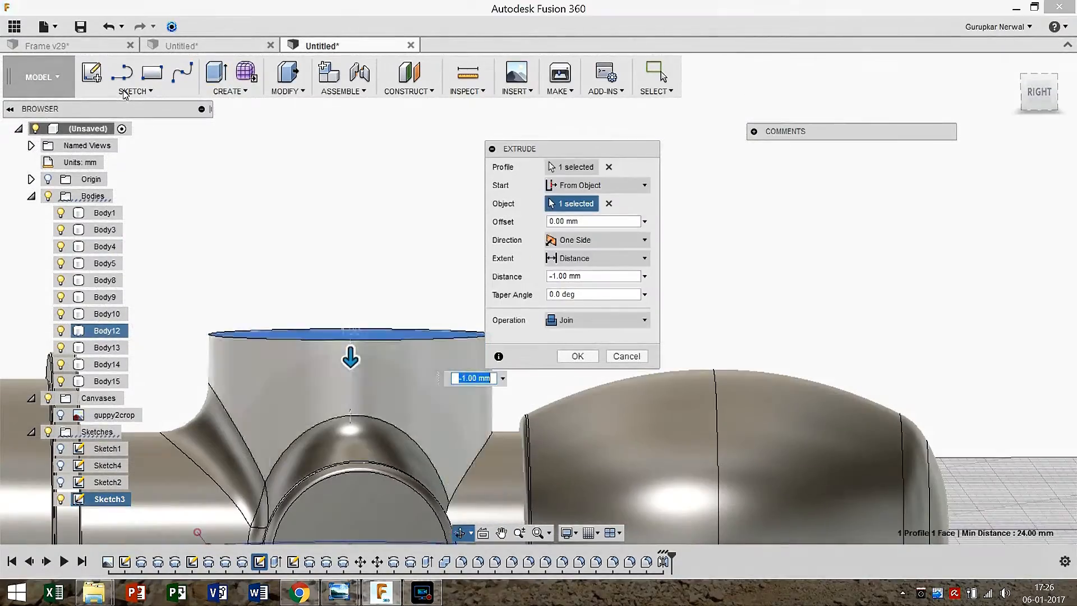
pyautogui.moveTo(351, 355); pyautogui.dragTo(350, 376)
pyautogui.keyDown('shift'); pyautogui.moveTo(350, 376); pyautogui.dragTo(351, 180, button='middle'); pyautogui.keyUp('shift')
pyautogui.moveTo(350, 408); pyautogui.dragTo(350, 362)
pyautogui.keyDown('shift'); pyautogui.moveTo(350, 362); pyautogui.dragTo(356, 306, button='middle'); pyautogui.keyUp('shift')
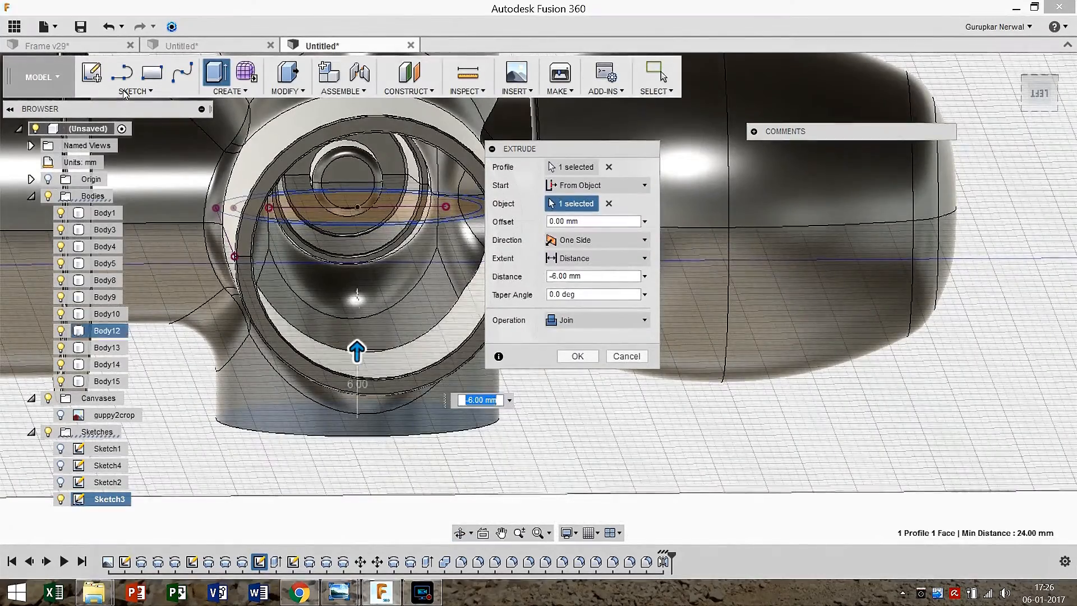
pyautogui.scroll(-4, 419, 350)
pyautogui.moveTo(418, 350)
pyautogui.keyDown('shift'); pyautogui.mouseDown(button='middle')
pyautogui.moveTo(457, 314)
pyautogui.moveTo(558, 318)
pyautogui.mouseUp(button='middle'); pyautogui.keyUp('shift')
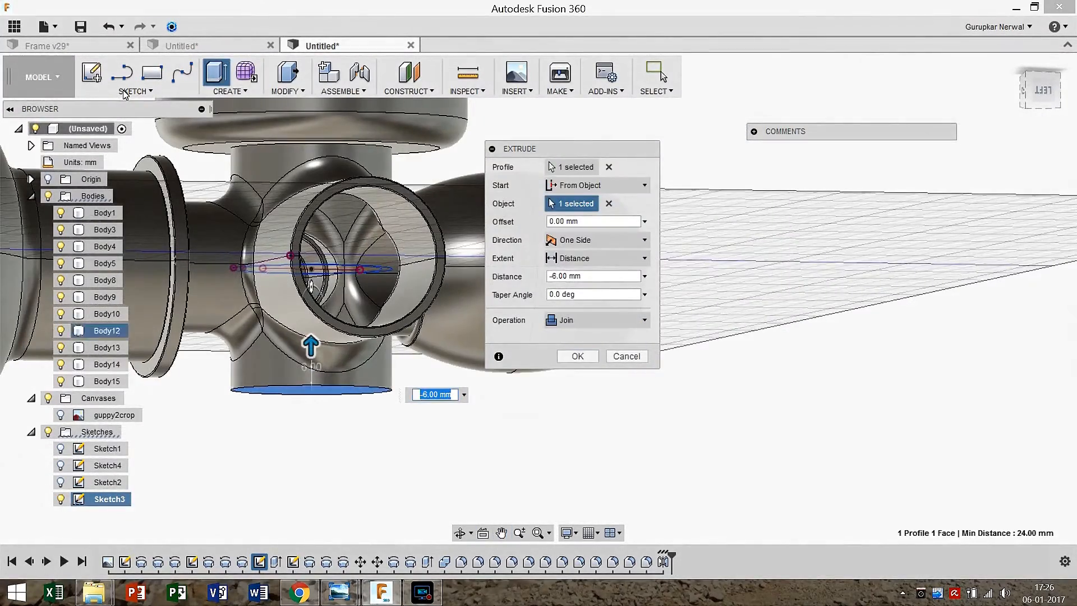
pyautogui.press('Return')
# Fillet the outer circular edge of the valve junction's closed end
pyautogui.keyDown('shift'); pyautogui.moveTo(393, 358); pyautogui.dragTo(460, 157, button='middle'); pyautogui.keyUp('shift')
pyautogui.moveTo(459, 157); pyautogui.dragTo(427, 247, button='middle')
pyautogui.press('e')
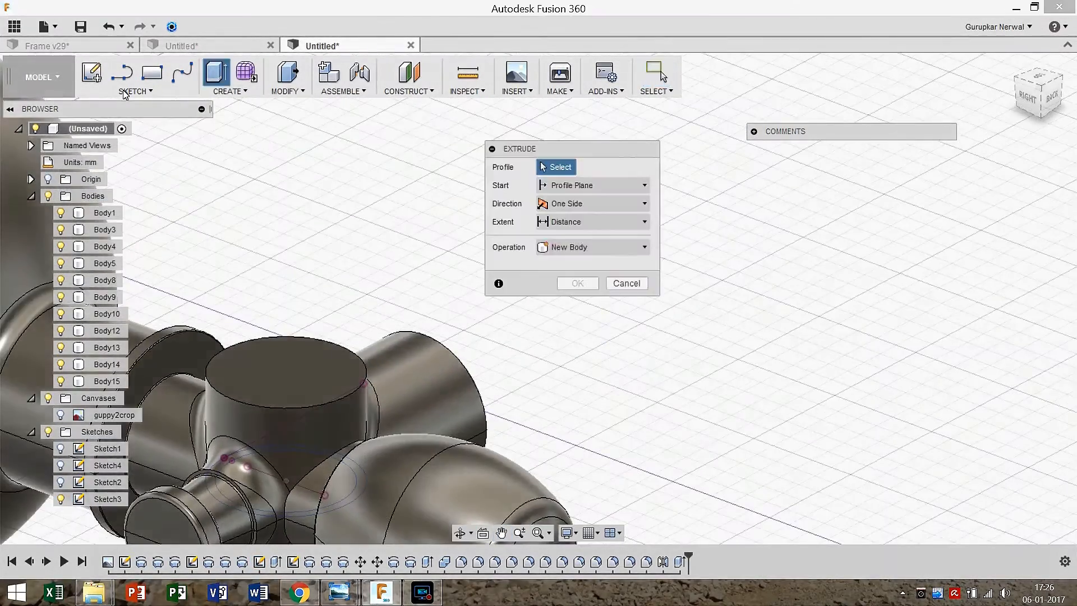
pyautogui.press('Escape')
pyautogui.click(288, 91)
pyautogui.moveTo(348, 394); pyautogui.dragTo(341, 401)
pyautogui.press('Return')
# Hide all sketches and show the guppy2crop canvas alongside the finished tank
pyautogui.scroll(-3, 540, 377)
pyautogui.keyDown('shift'); pyautogui.moveTo(540, 377); pyautogui.dragTo(482, 190, button='middle'); pyautogui.keyUp('shift')
pyautogui.moveTo(538, 336)
pyautogui.keyDown('shift'); pyautogui.mouseDown(button='middle')
pyautogui.moveTo(539, 242)
pyautogui.moveTo(617, 364)
pyautogui.moveTo(625, 196)
pyautogui.moveTo(606, 146)
pyautogui.mouseUp(button='middle'); pyautogui.keyUp('shift')
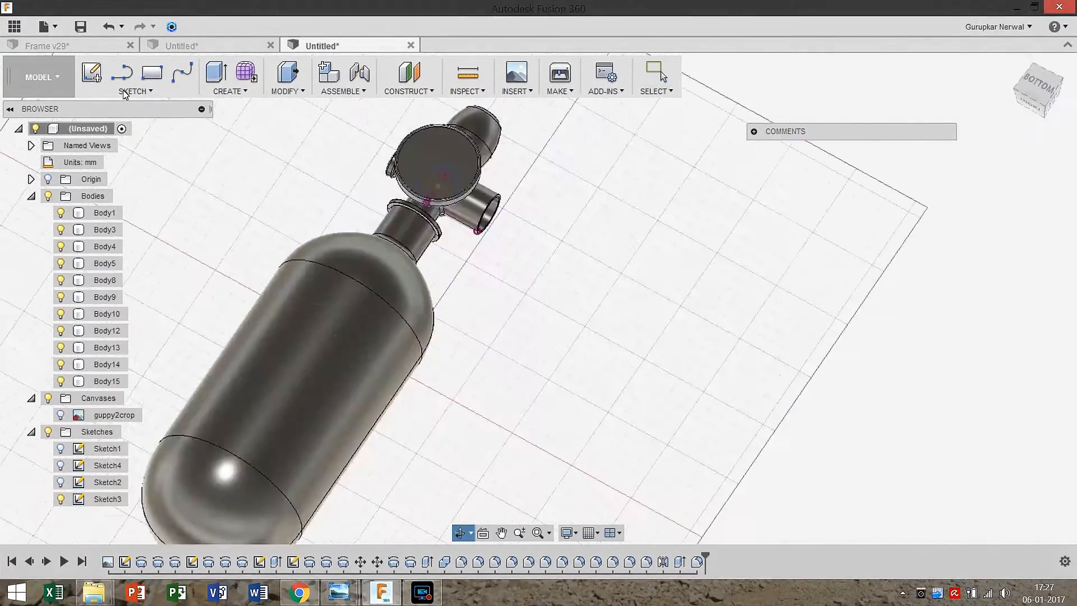
pyautogui.click(47, 431)
pyautogui.moveTo(392, 314)
pyautogui.mouseDown(button='middle')
pyautogui.moveTo(486, 333)
pyautogui.moveTo(472, 302)
pyautogui.moveTo(476, 328)
pyautogui.moveTo(544, 286)
pyautogui.moveTo(555, 208)
pyautogui.moveTo(521, 291)
pyautogui.moveTo(515, 348)
pyautogui.mouseUp(button='middle')
pyautogui.click(61, 415)
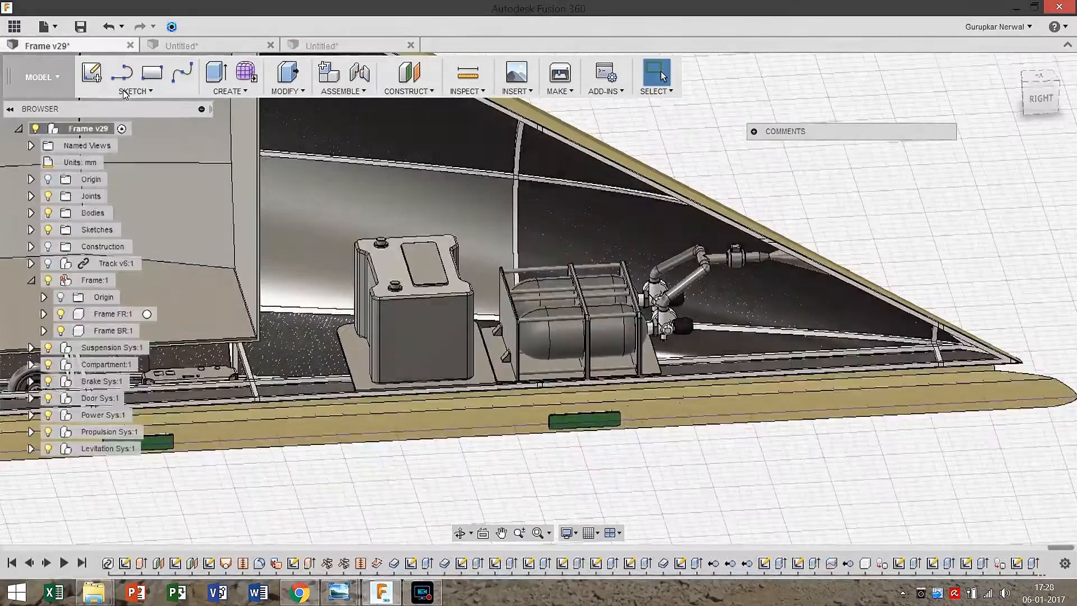
# Examine the caged air tanks with their valves and connecting pipes in the Frame v29 assembly
pyautogui.moveTo(539, 303)
pyautogui.keyDown('shift'); pyautogui.mouseDown(button='middle')
pyautogui.moveTo(527, 280)
pyautogui.moveTo(830, 286)
pyautogui.moveTo(886, 304)
pyautogui.moveTo(578, 332)
pyautogui.moveTo(636, 460)
pyautogui.moveTo(555, 443)
pyautogui.mouseUp(button='middle'); pyautogui.keyUp('shift')
pyautogui.scroll(5, 577, 332)
pyautogui.scroll(4, 578, 332)
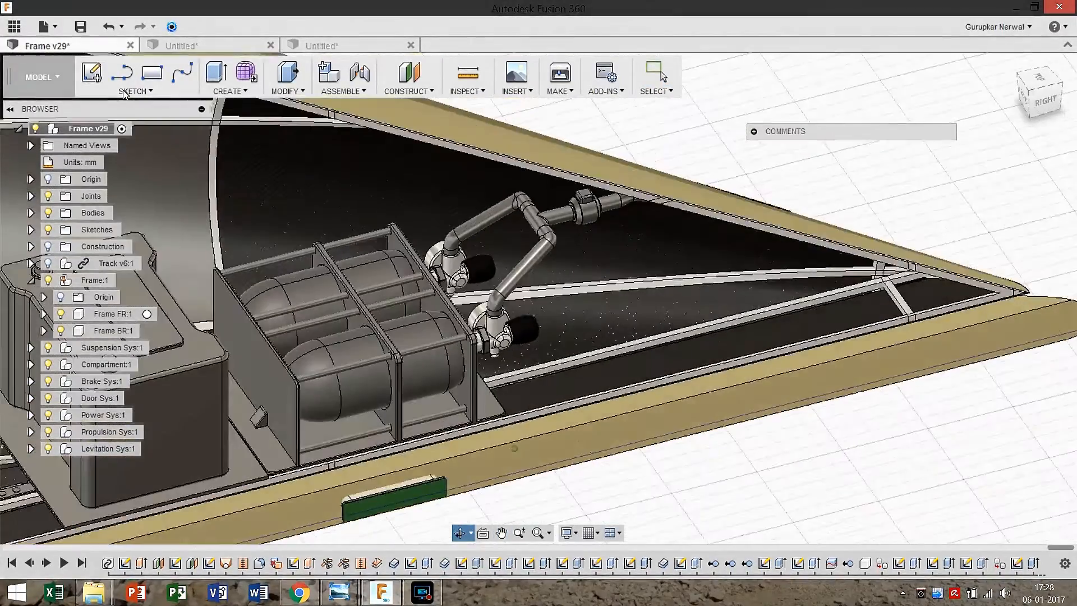